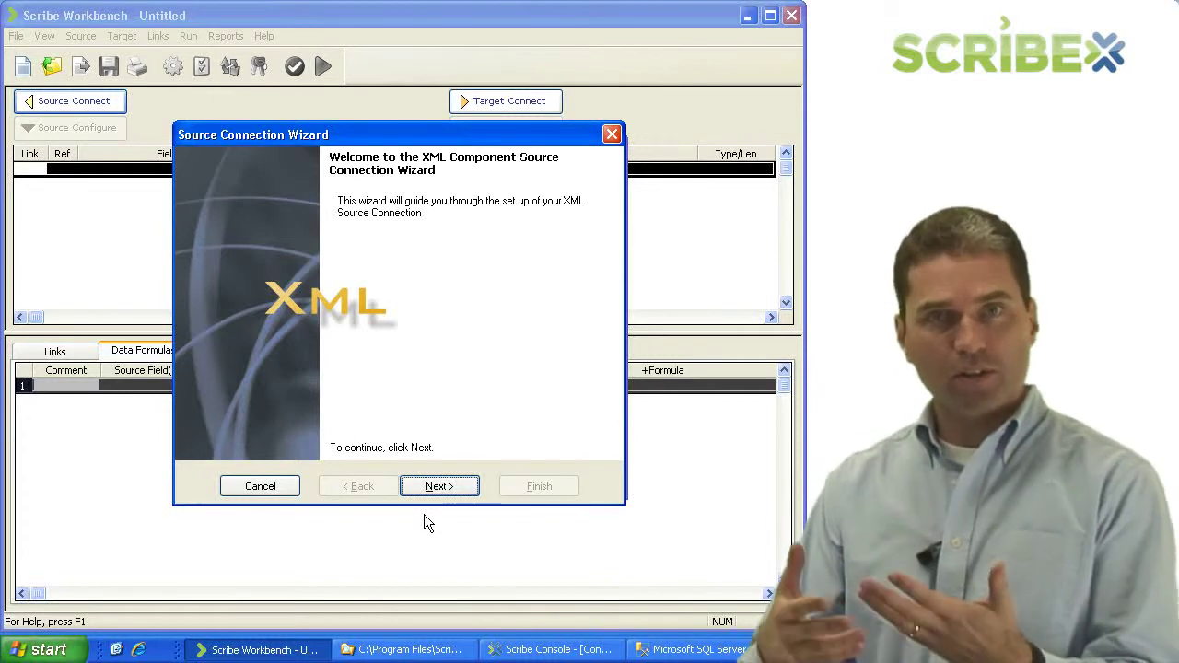
Look at the Web (FTP or HTTP) source connection settings with authentication turned on, and return to the connection method choice
{"action": "left_click", "coordinate": [465, 489]}
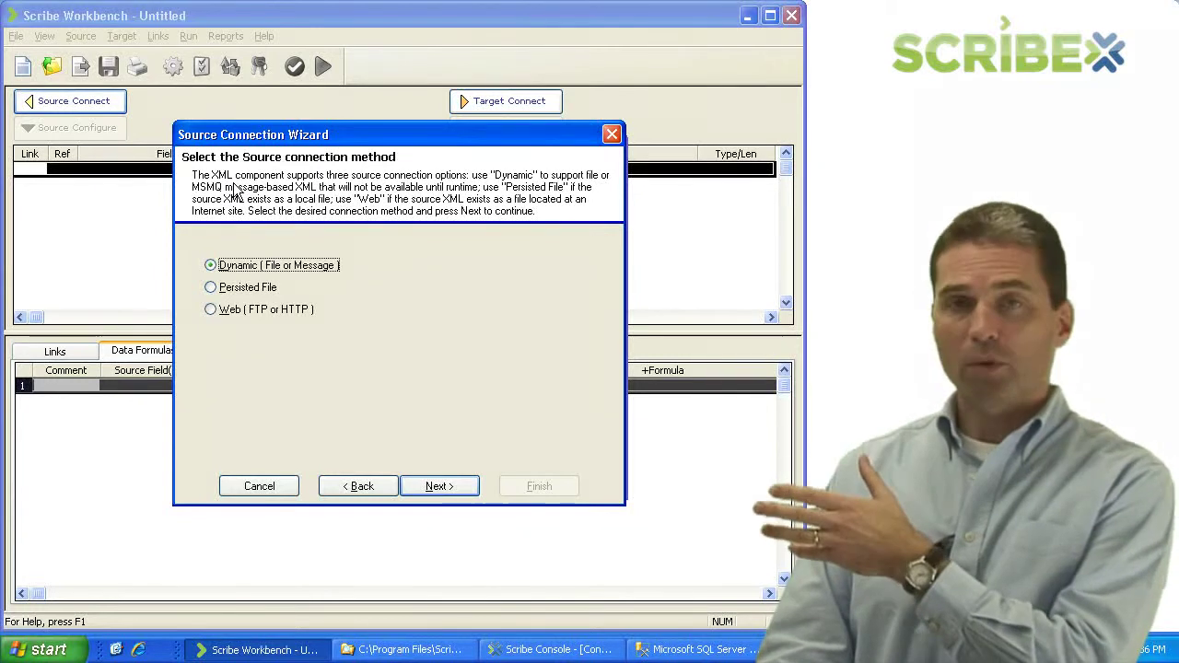
{"action": "left_click", "coordinate": [232, 313]}
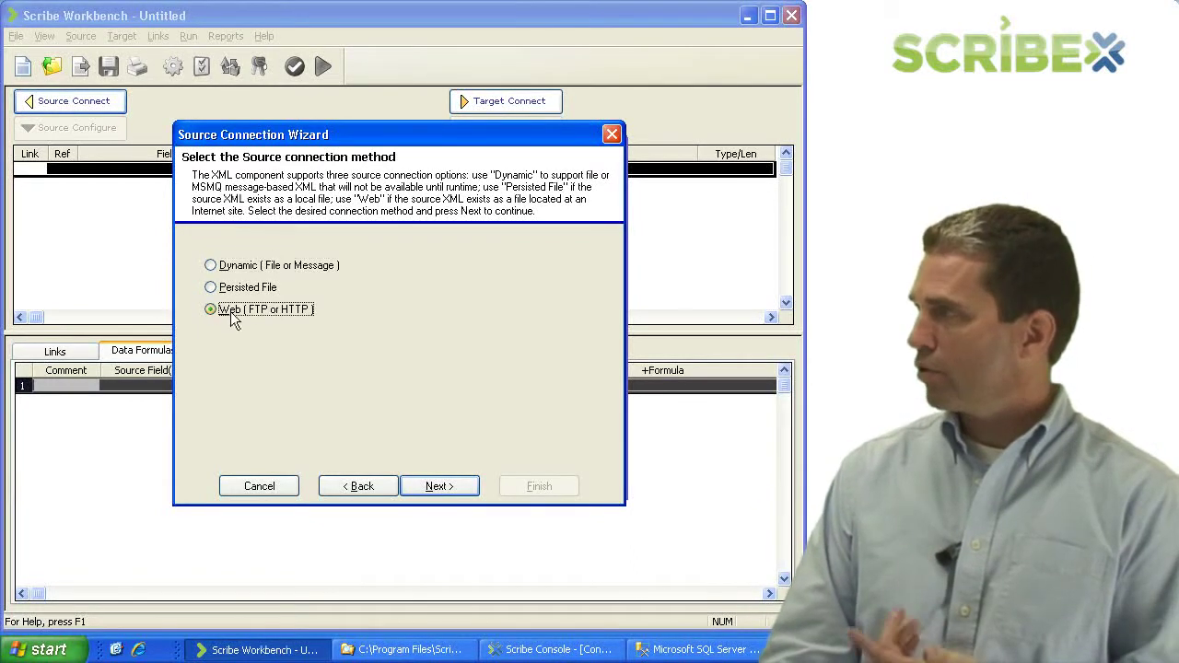
{"action": "left_click", "coordinate": [408, 486]}
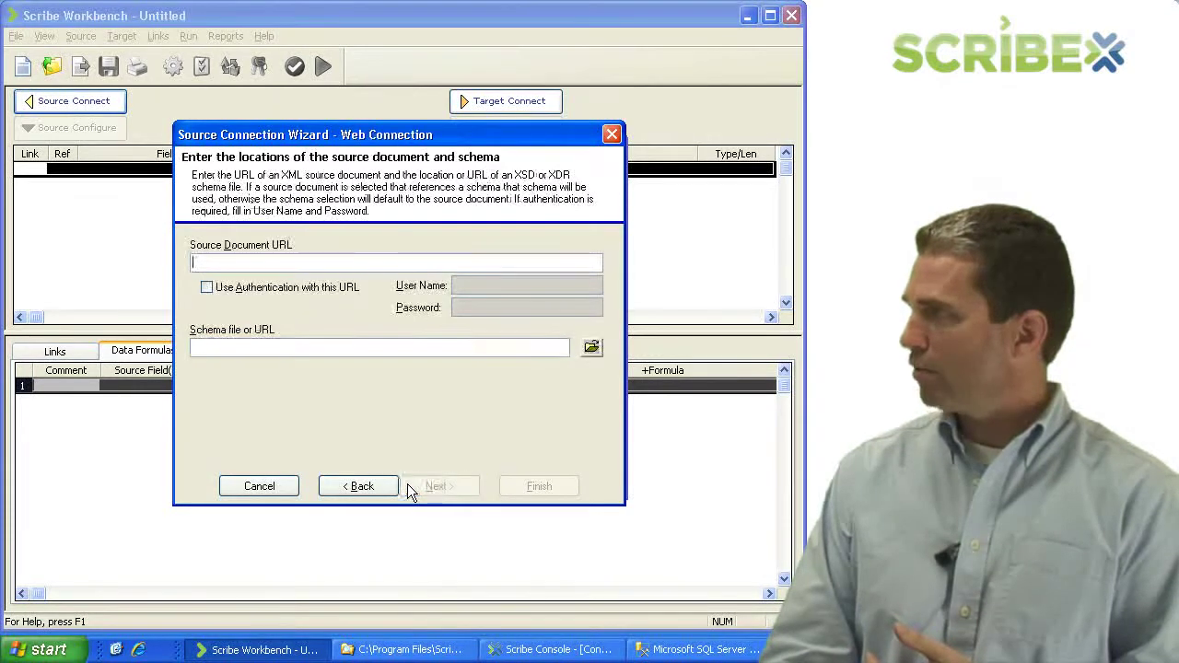
{"action": "left_click", "coordinate": [278, 264]}
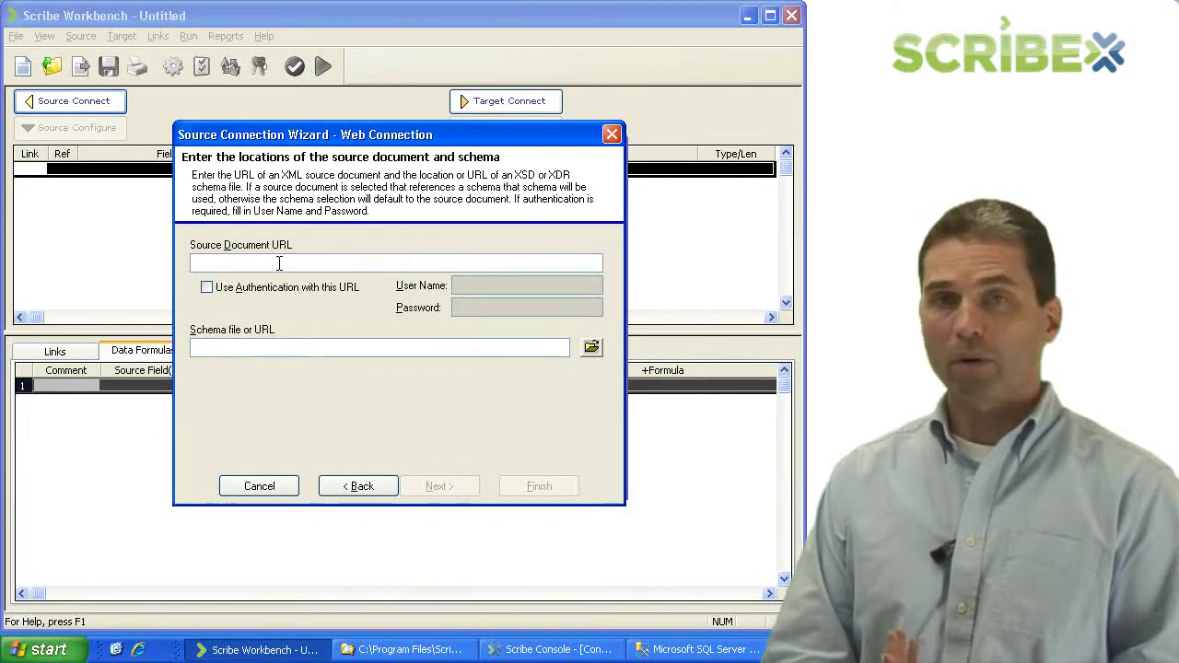
{"action": "left_click", "coordinate": [207, 290]}
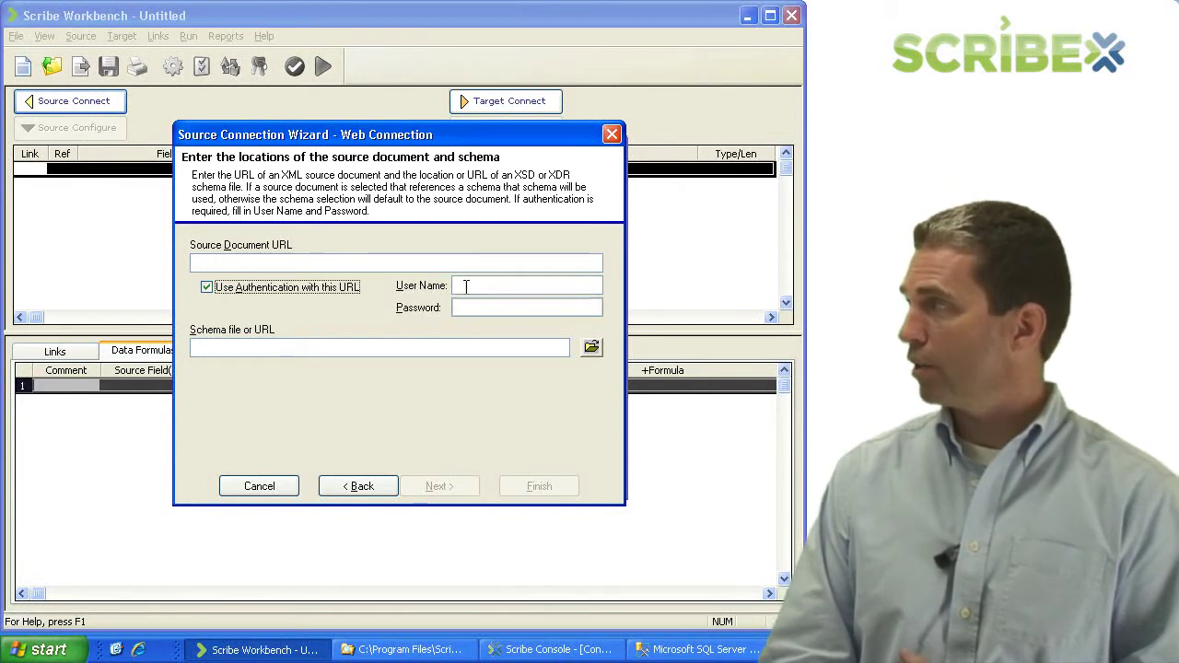
{"action": "left_click", "coordinate": [476, 349]}
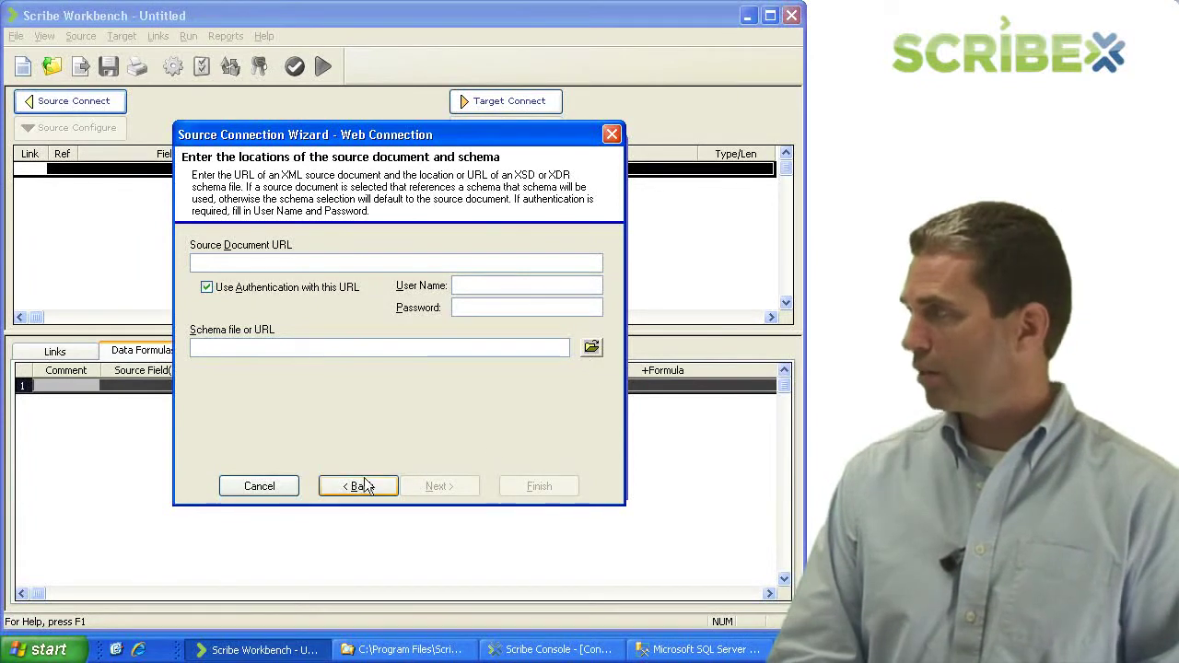
{"action": "left_click", "coordinate": [333, 487]}
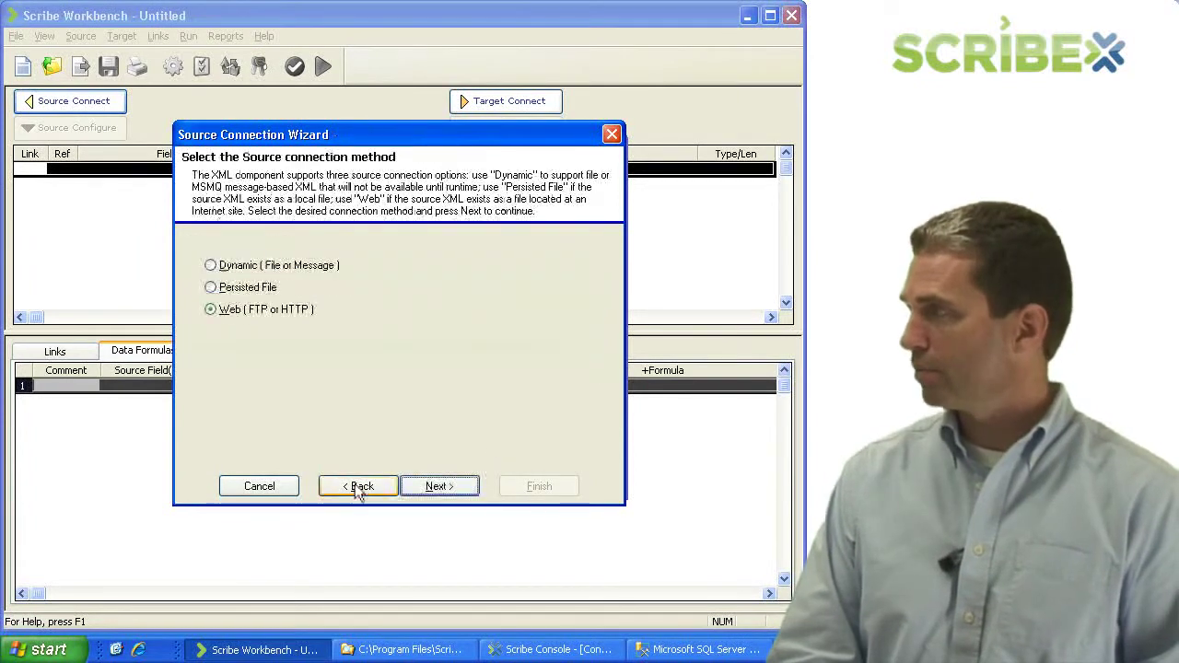
Choose Persisted File as the XML source connection method and set the source document to SalesOrder.xml
{"action": "left_click", "coordinate": [251, 288]}
{"action": "left_click", "coordinate": [250, 266]}
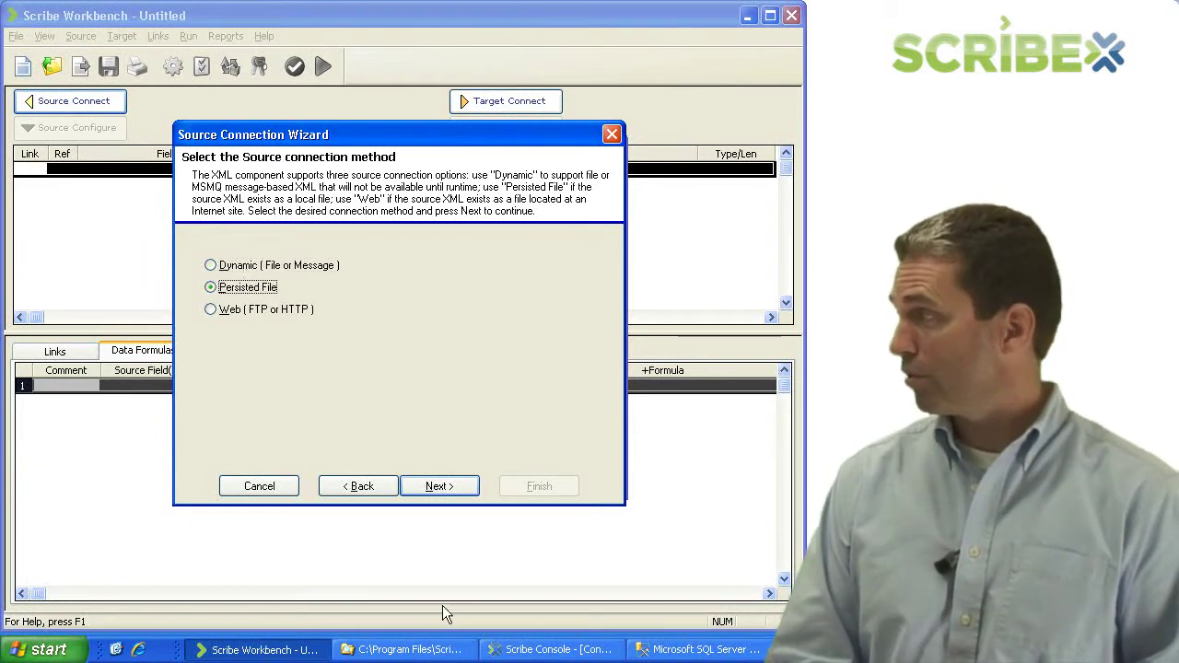
{"action": "left_click", "coordinate": [439, 485]}
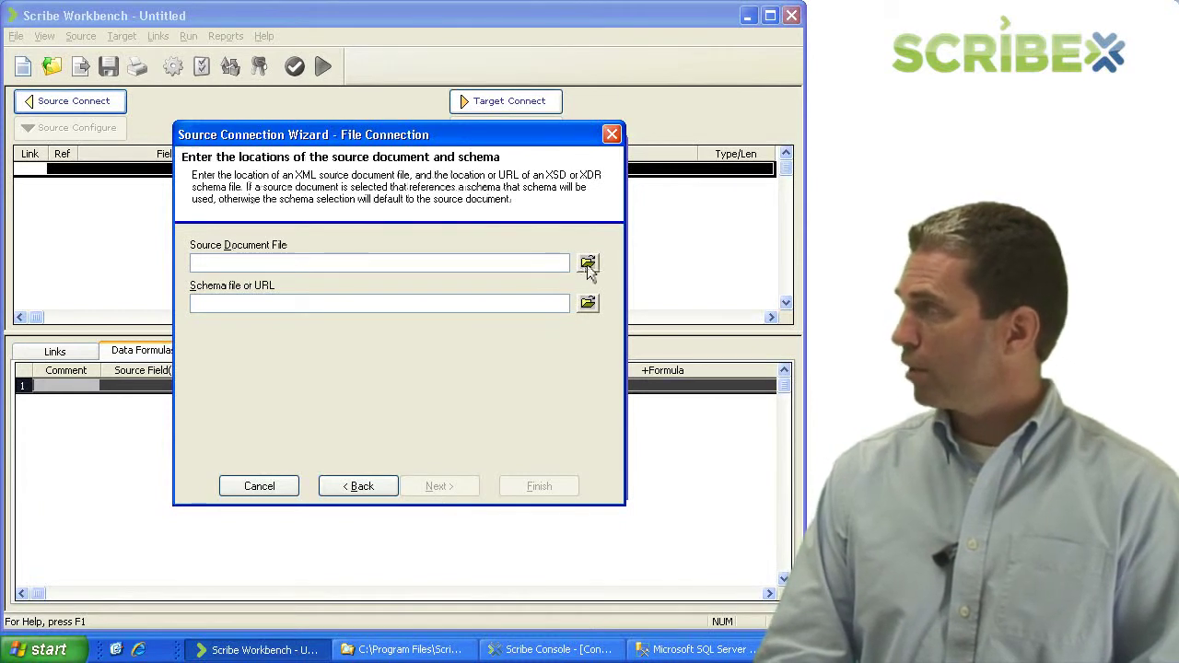
{"action": "left_click", "coordinate": [588, 262]}
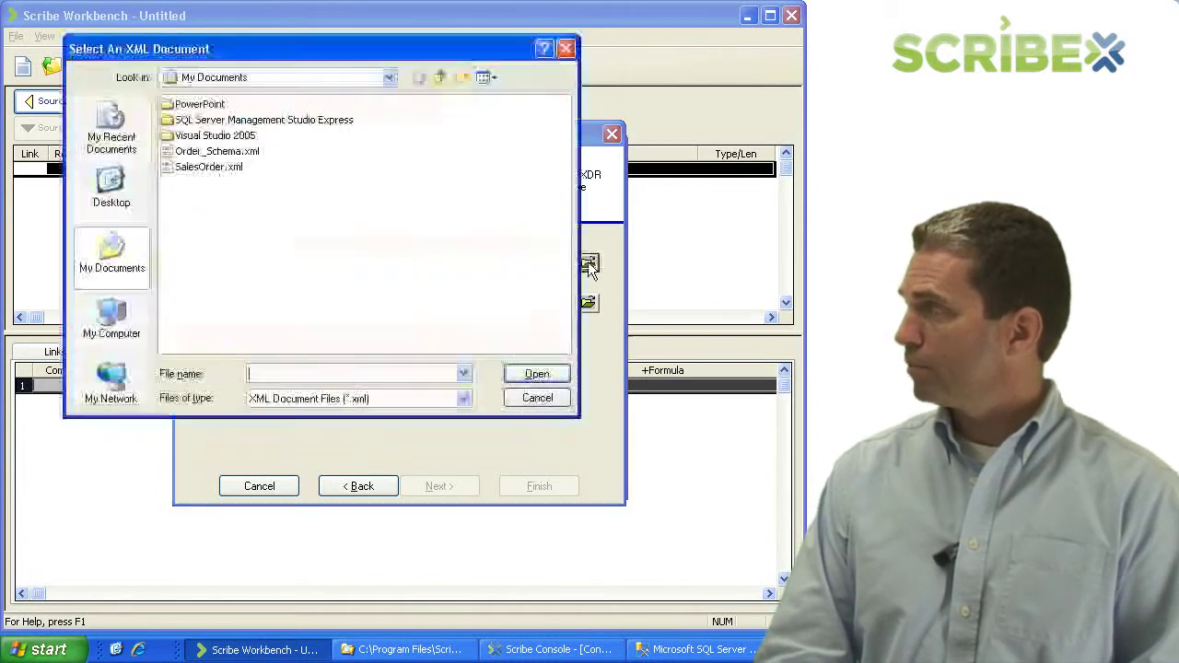
{"action": "double_click", "coordinate": [208, 169]}
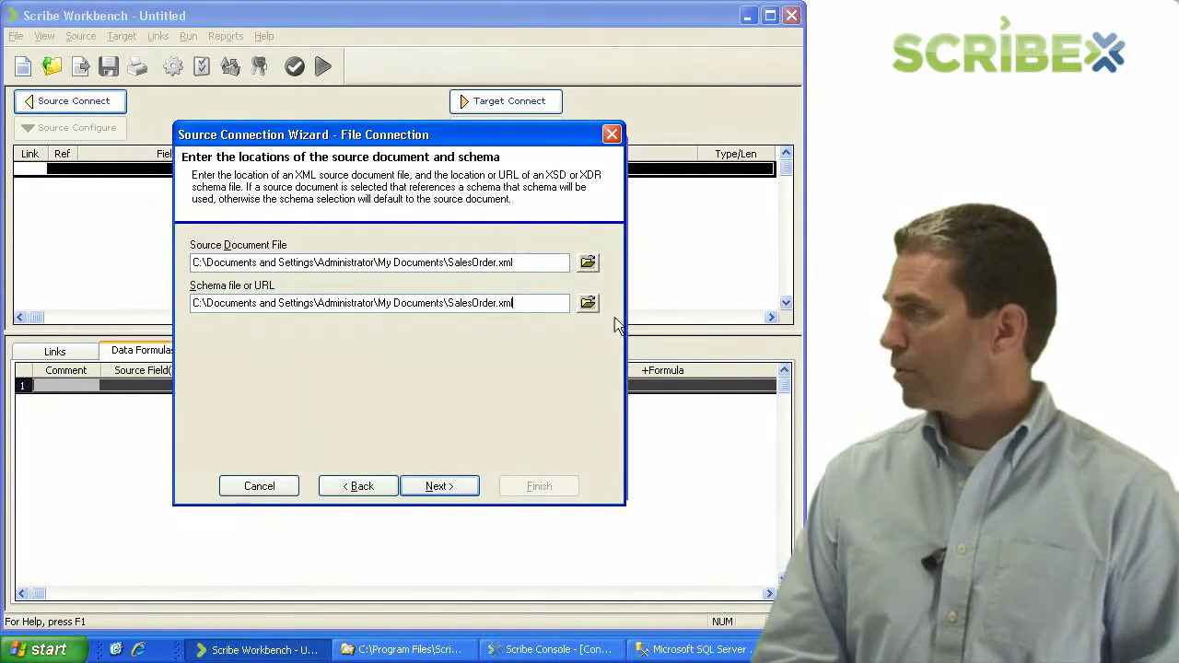
Set the schema file to SalesOrder.xdr and complete the XML source connection
{"action": "left_click", "coordinate": [589, 304]}
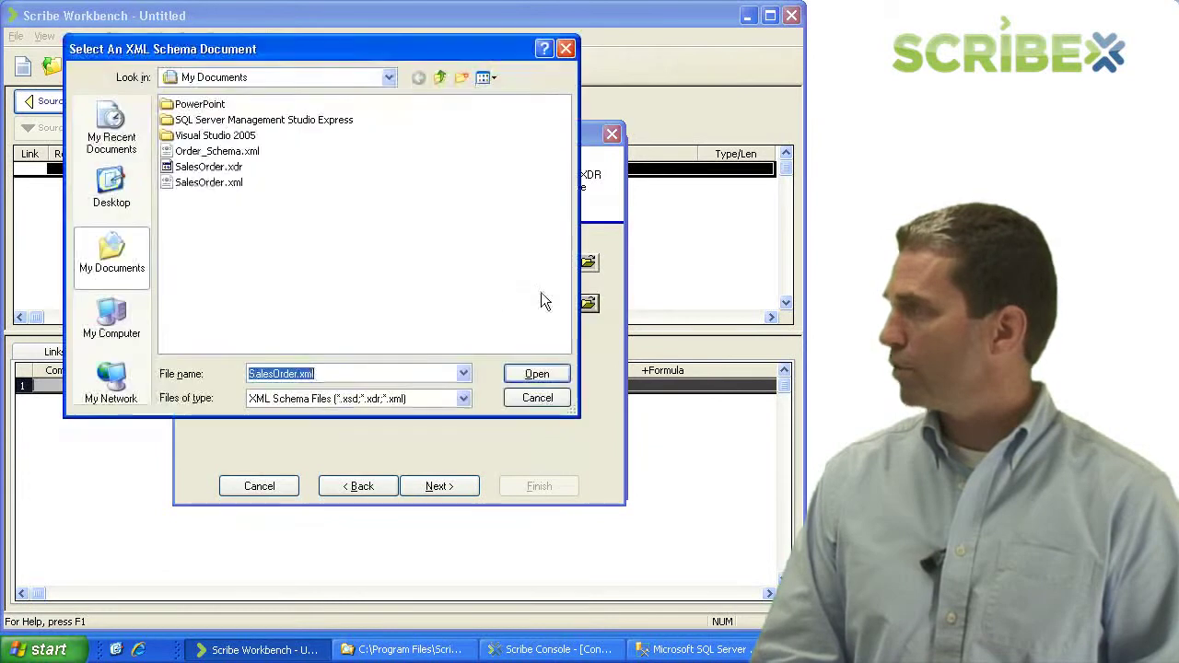
{"action": "double_click", "coordinate": [207, 170]}
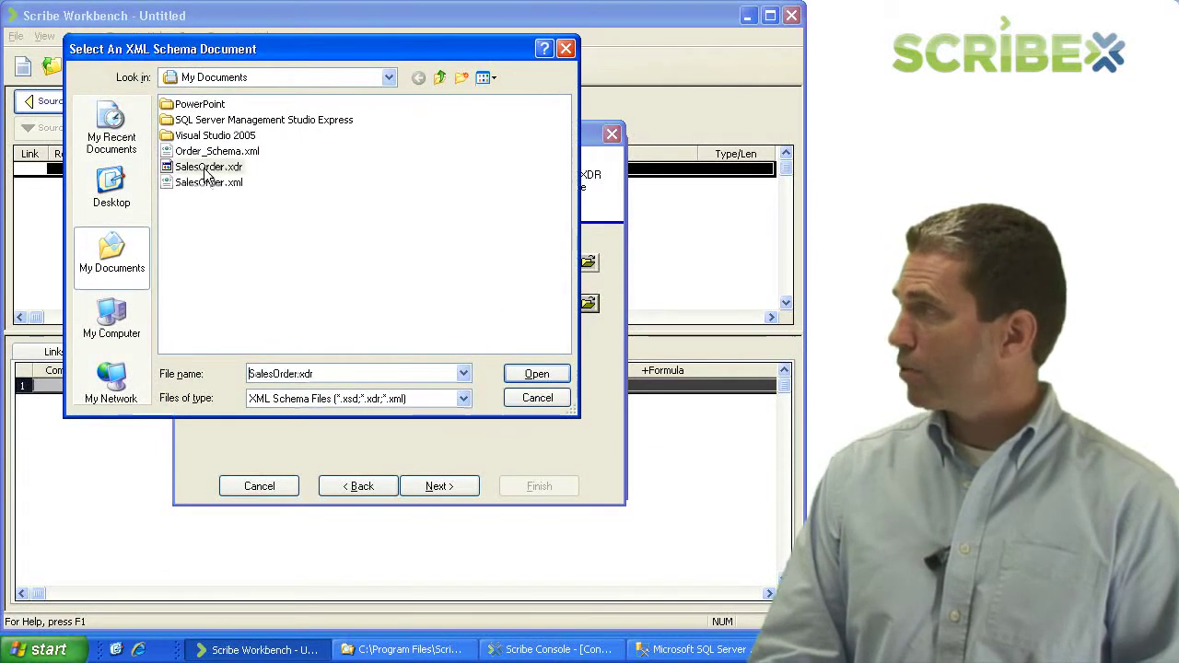
{"action": "left_click", "coordinate": [438, 485]}
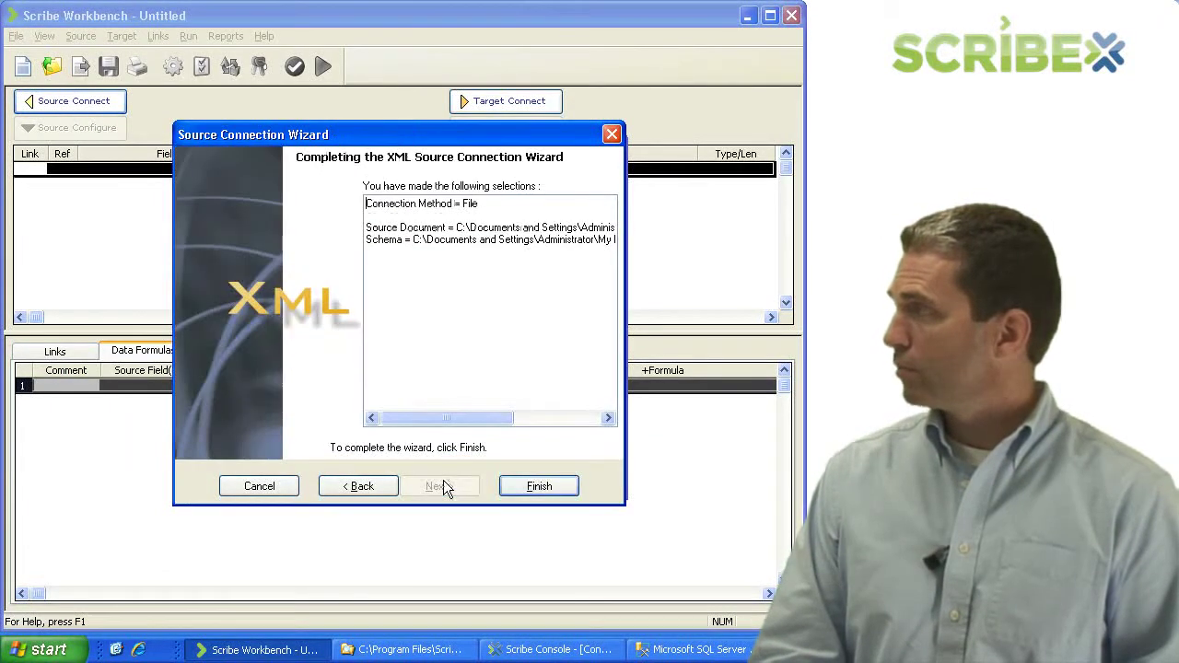
{"action": "left_click", "coordinate": [540, 488]}
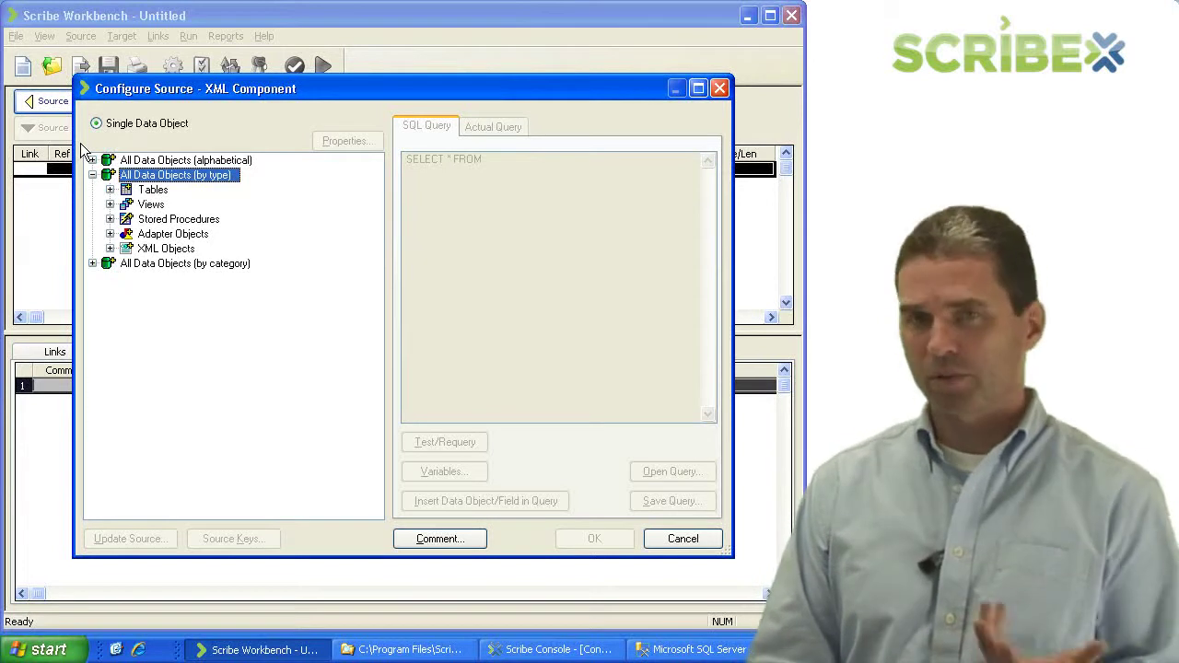
Select the SalesOrder XML object as the source's single data object and accept the source configuration
{"action": "left_click", "coordinate": [109, 249]}
{"action": "left_click", "coordinate": [168, 264]}
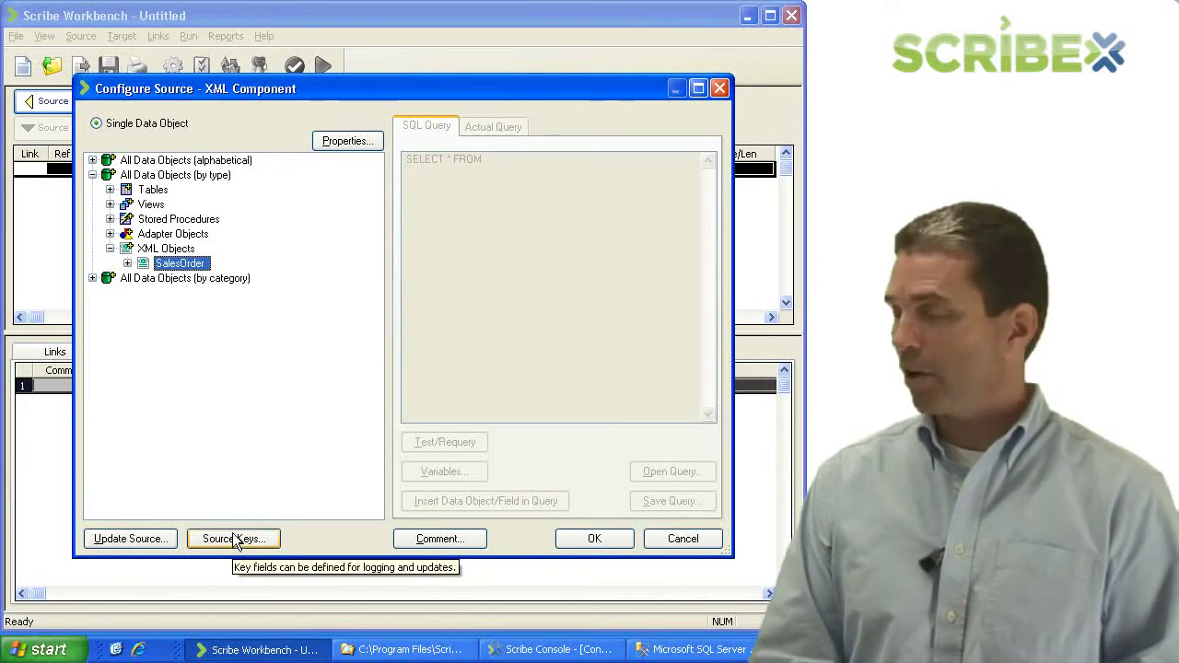
{"action": "left_click", "coordinate": [600, 539]}
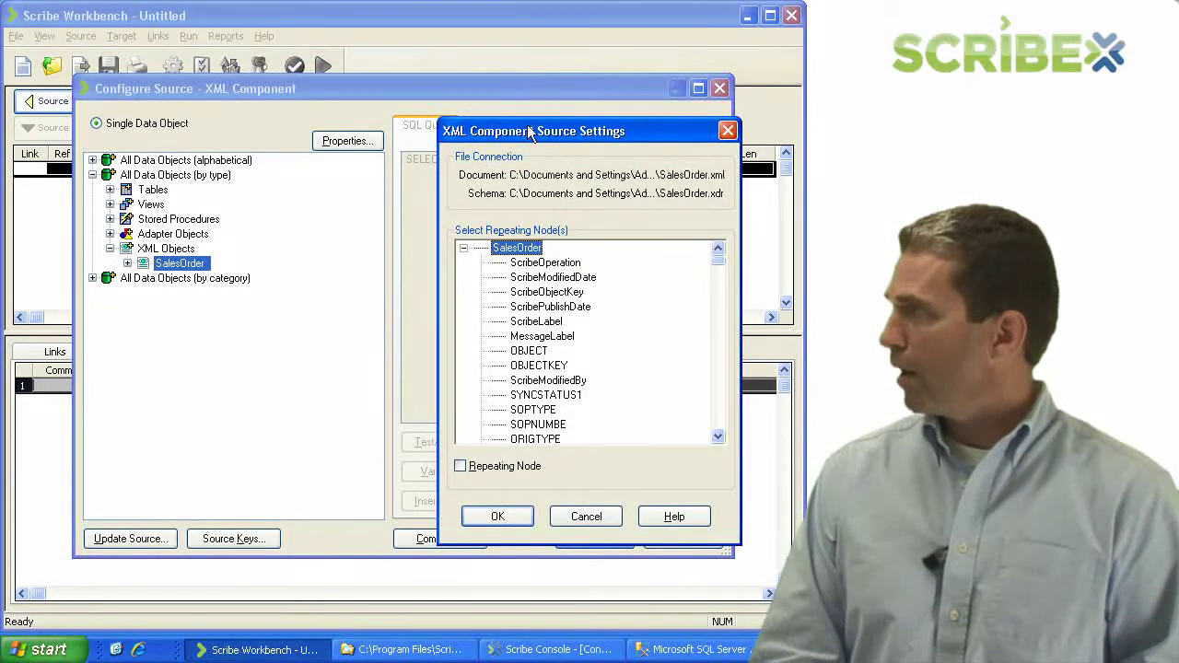
Mark the SalesOrderDetail node as a repeating node and accept the XML source settings
{"action": "left_click_drag", "start_coordinate": [529, 131], "coordinate": [268, 79]}
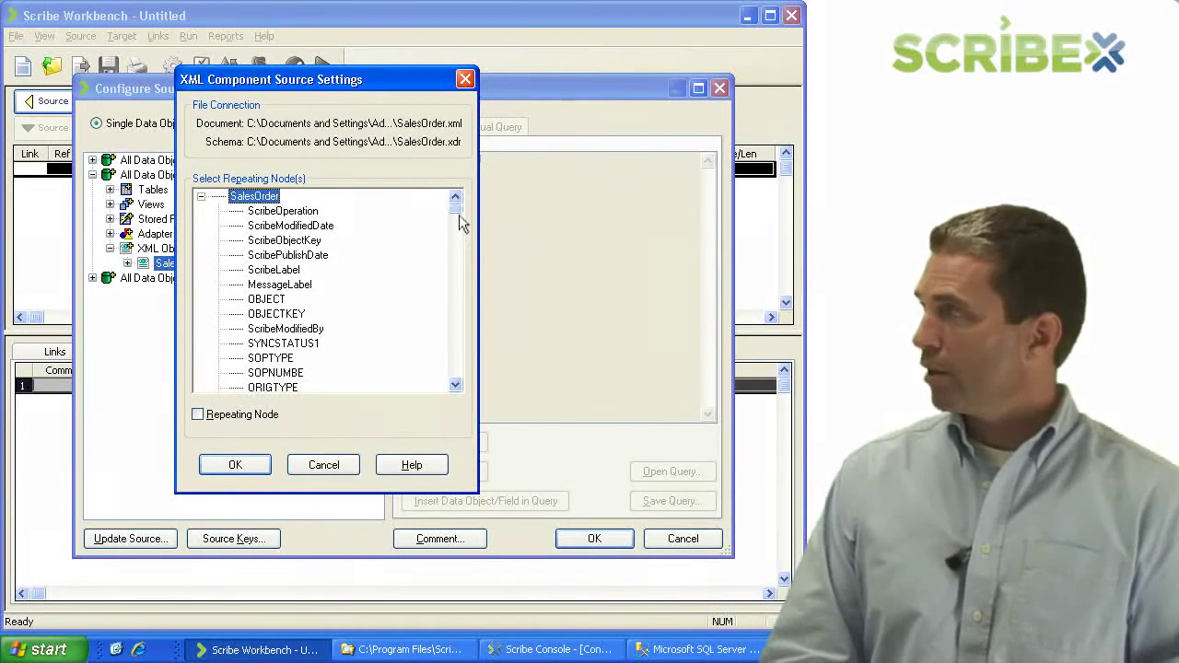
{"action": "left_click_drag", "start_coordinate": [457, 214], "coordinate": [454, 357]}
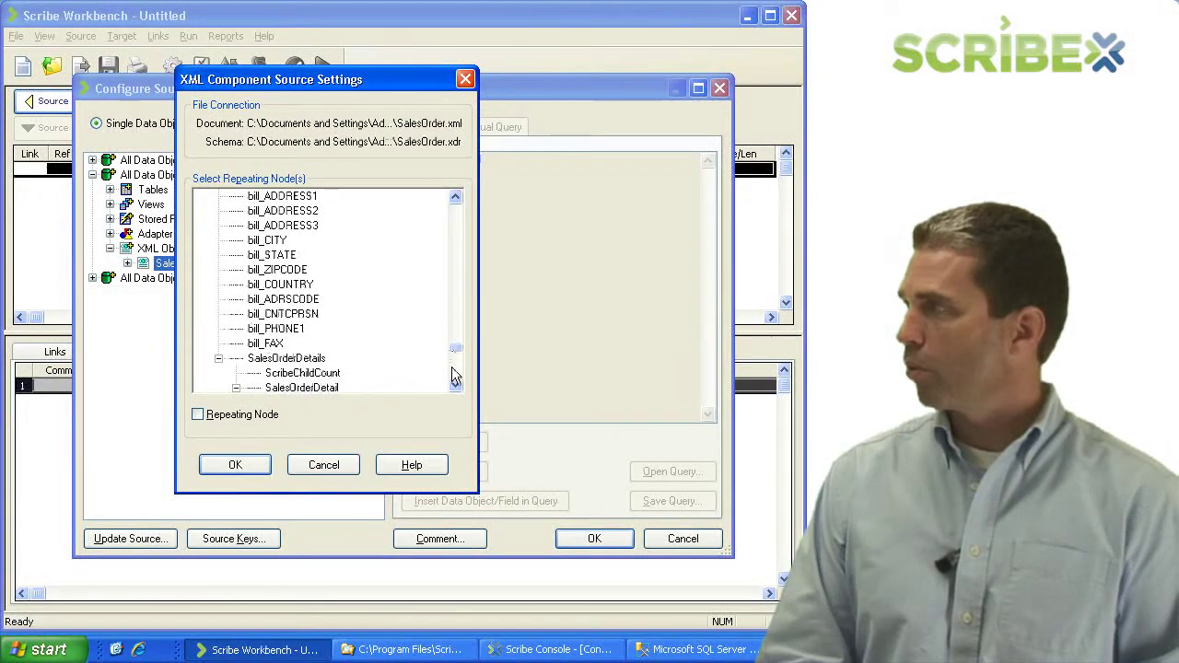
{"action": "left_click", "coordinate": [455, 385]}
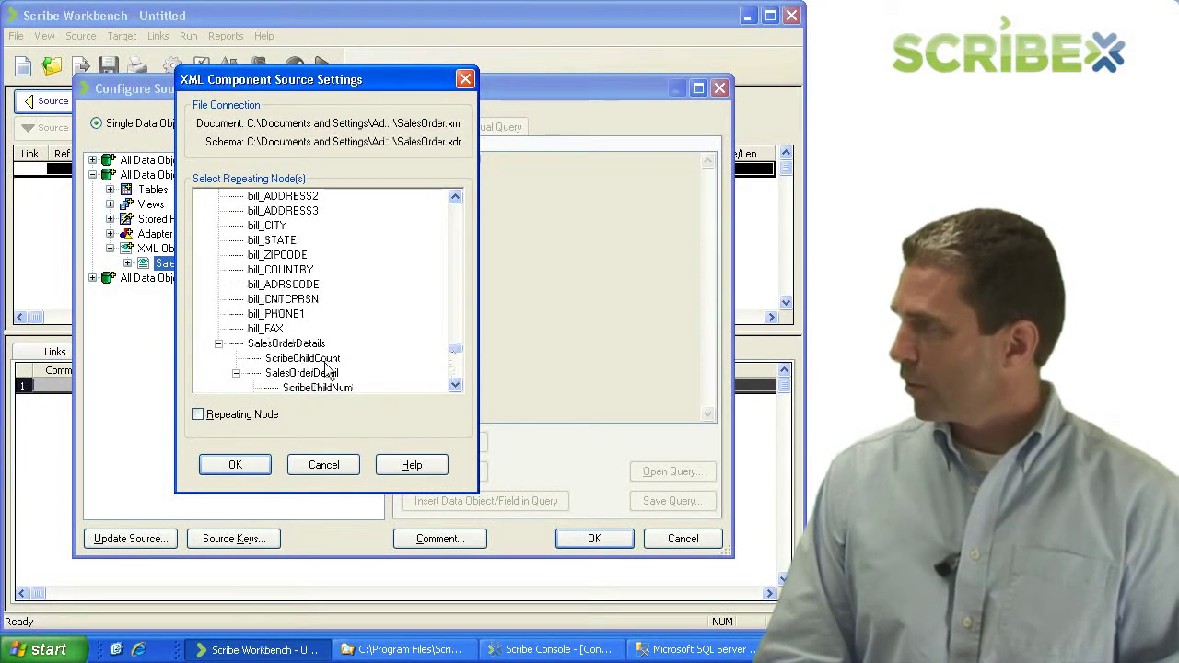
{"action": "left_click", "coordinate": [457, 386]}
{"action": "left_click", "coordinate": [457, 386]}
{"action": "left_click", "coordinate": [457, 386]}
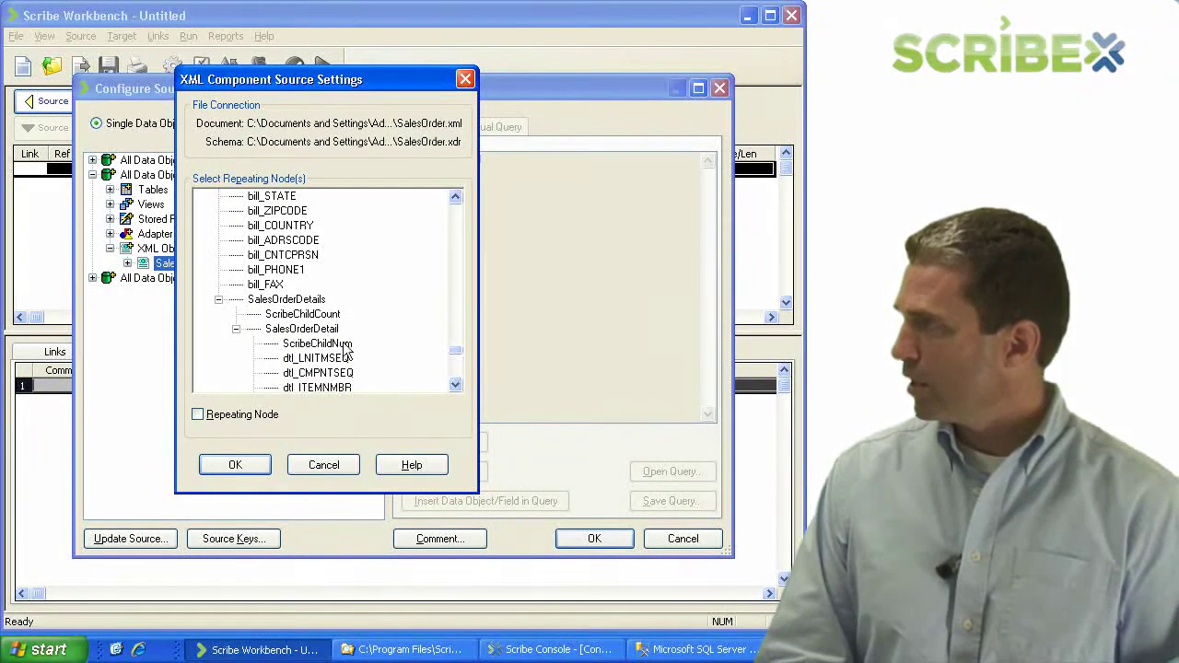
{"action": "left_click", "coordinate": [311, 332]}
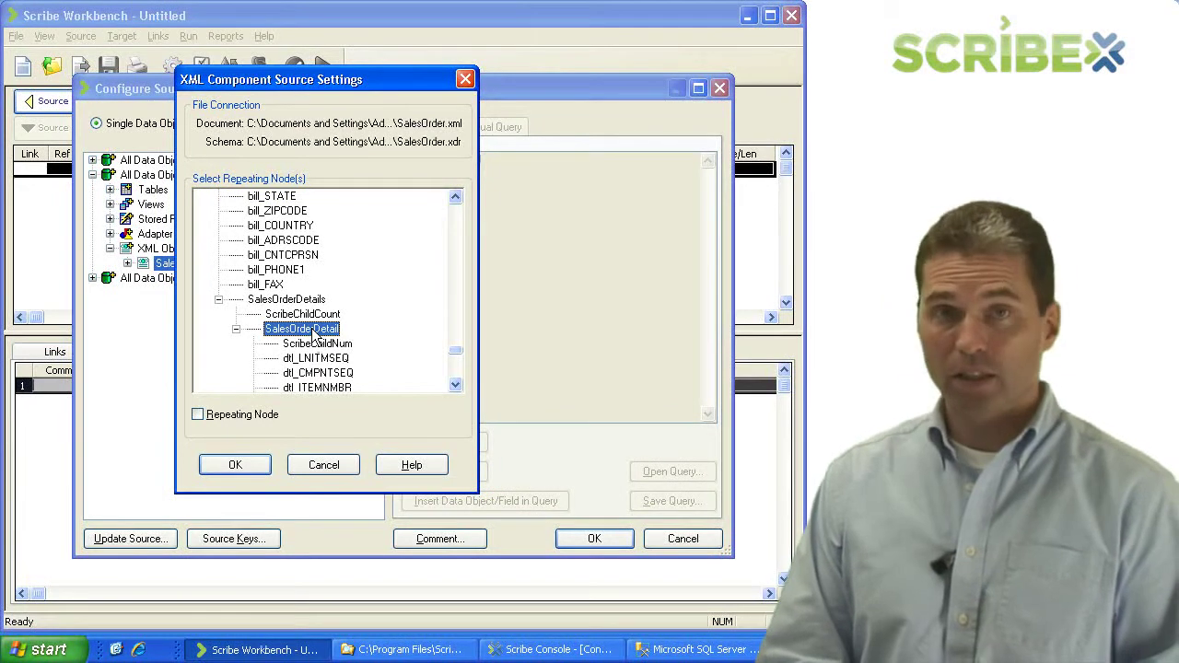
{"action": "left_click", "coordinate": [198, 415]}
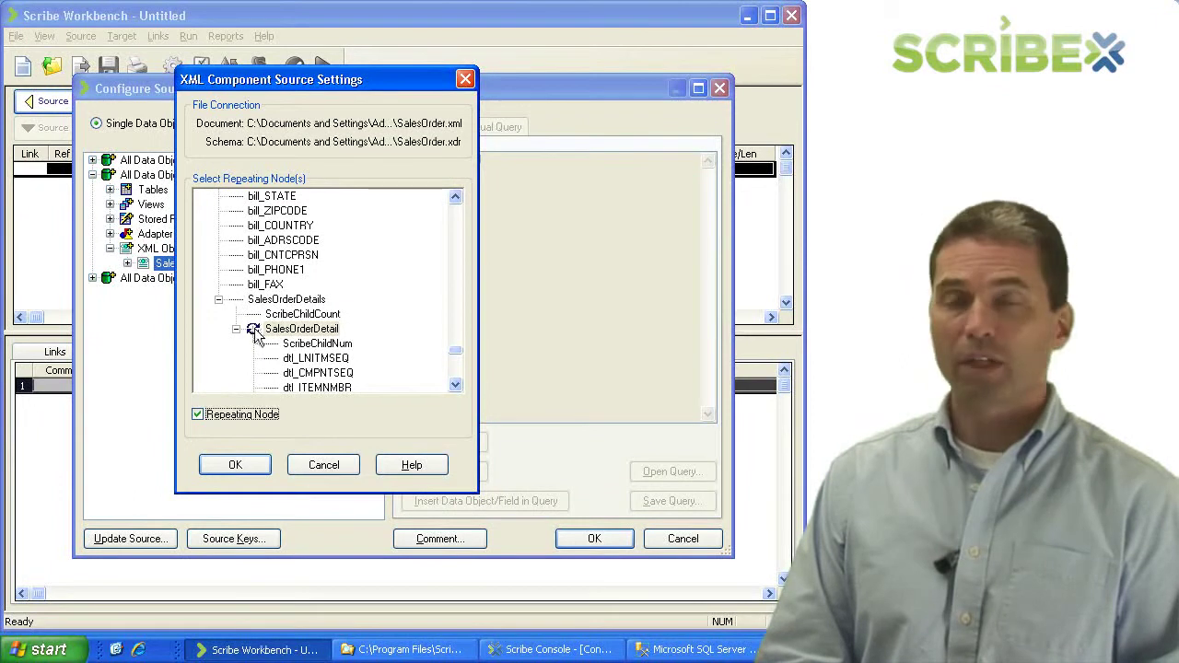
{"action": "left_click", "coordinate": [236, 467]}
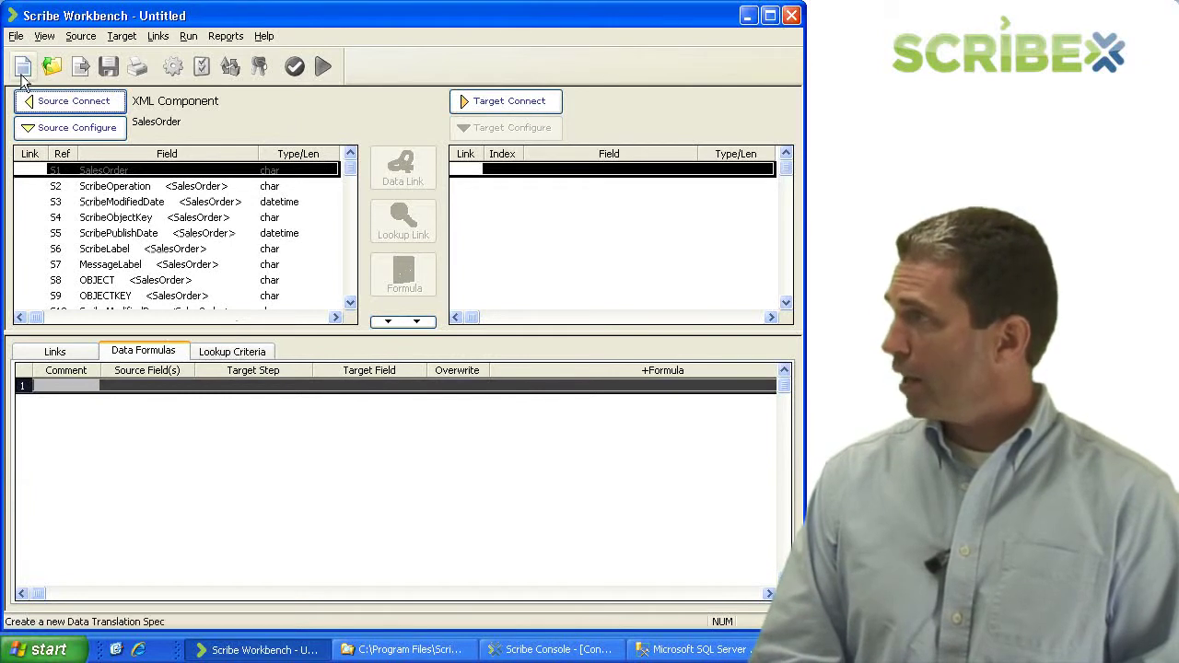
Open the data translation spec XMLSourceDemo.dts, discarding the changes to the untitled one
{"action": "left_click", "coordinate": [52, 69]}
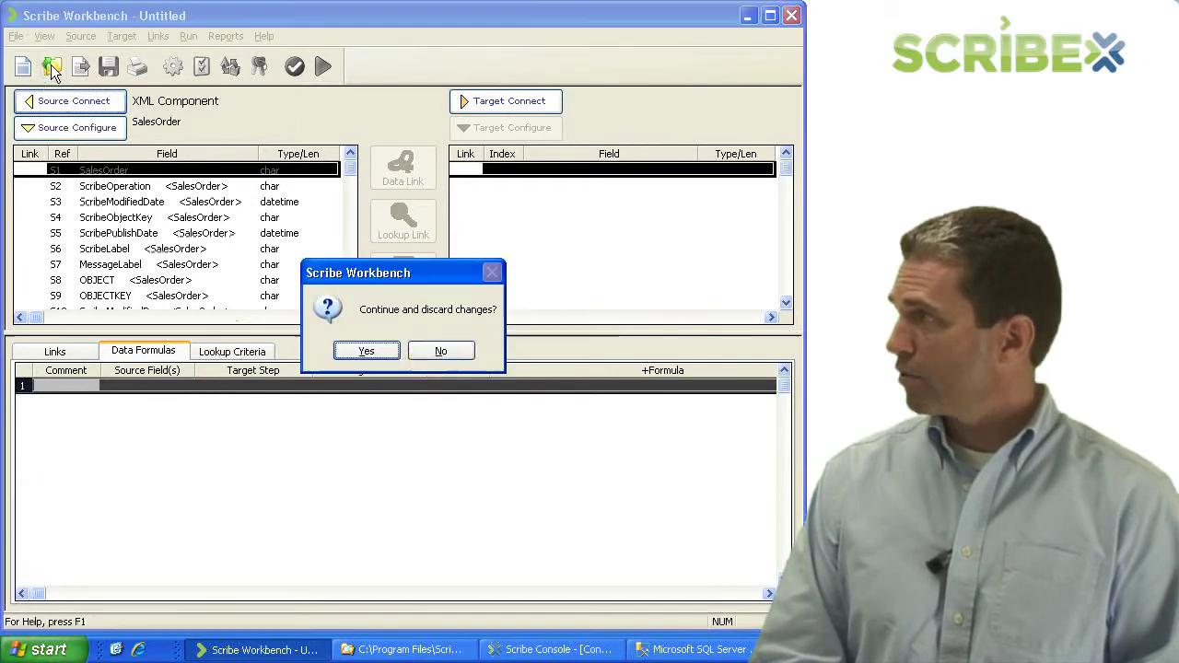
{"action": "left_click", "coordinate": [391, 351]}
{"action": "left_click", "coordinate": [521, 310]}
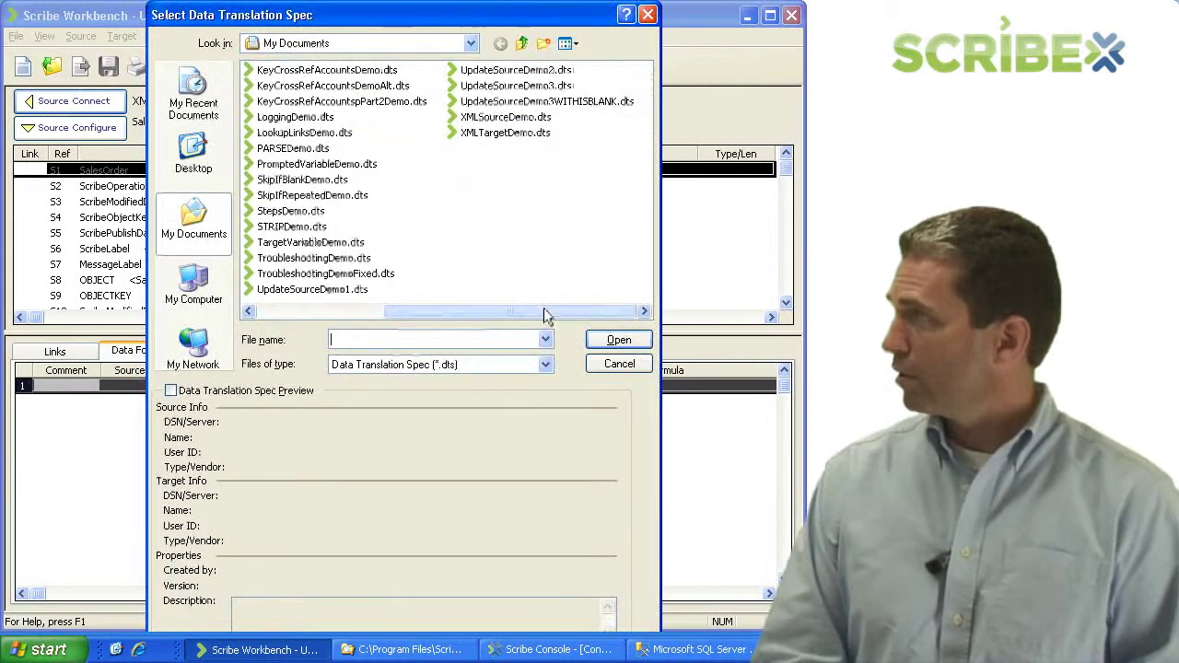
{"action": "left_click", "coordinate": [486, 120]}
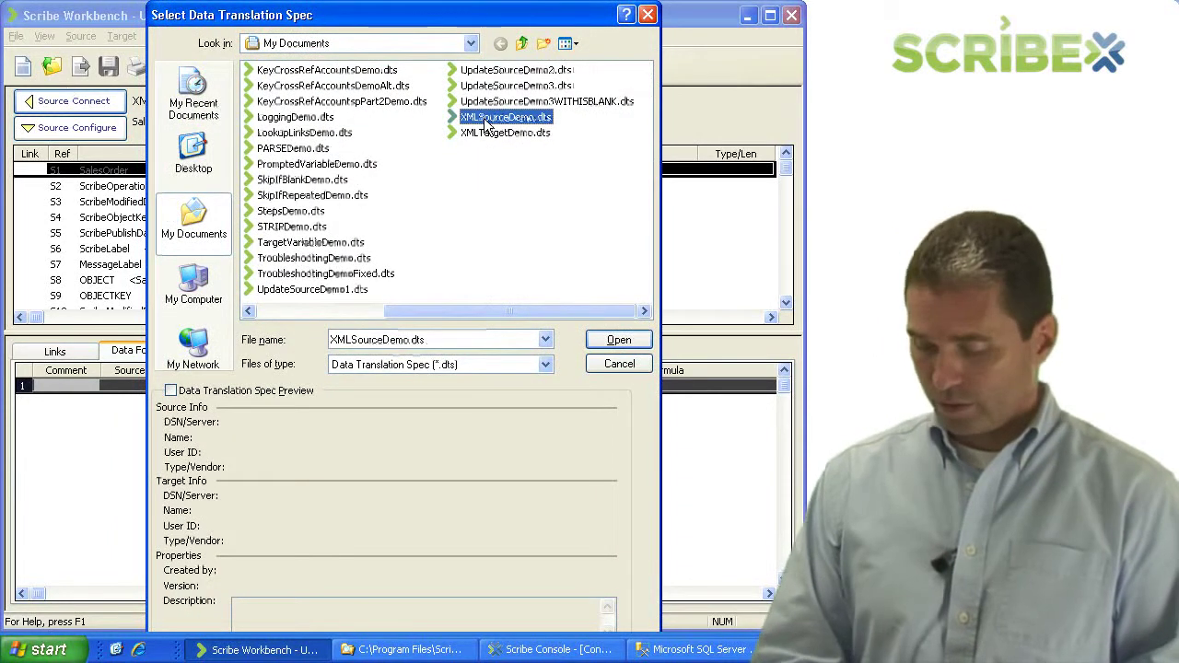
{"action": "double_click", "coordinate": [487, 120]}
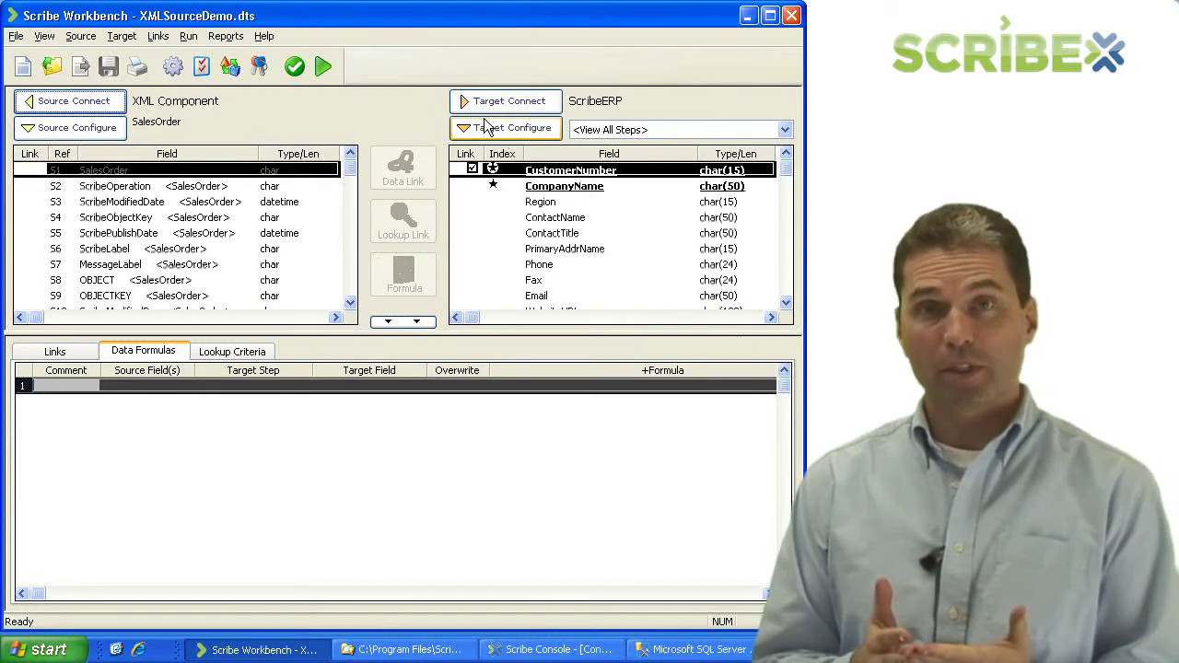
Open the data translation spec ContactsAndAddresses.dts and bring up its target configuration
{"action": "left_click", "coordinate": [51, 66]}
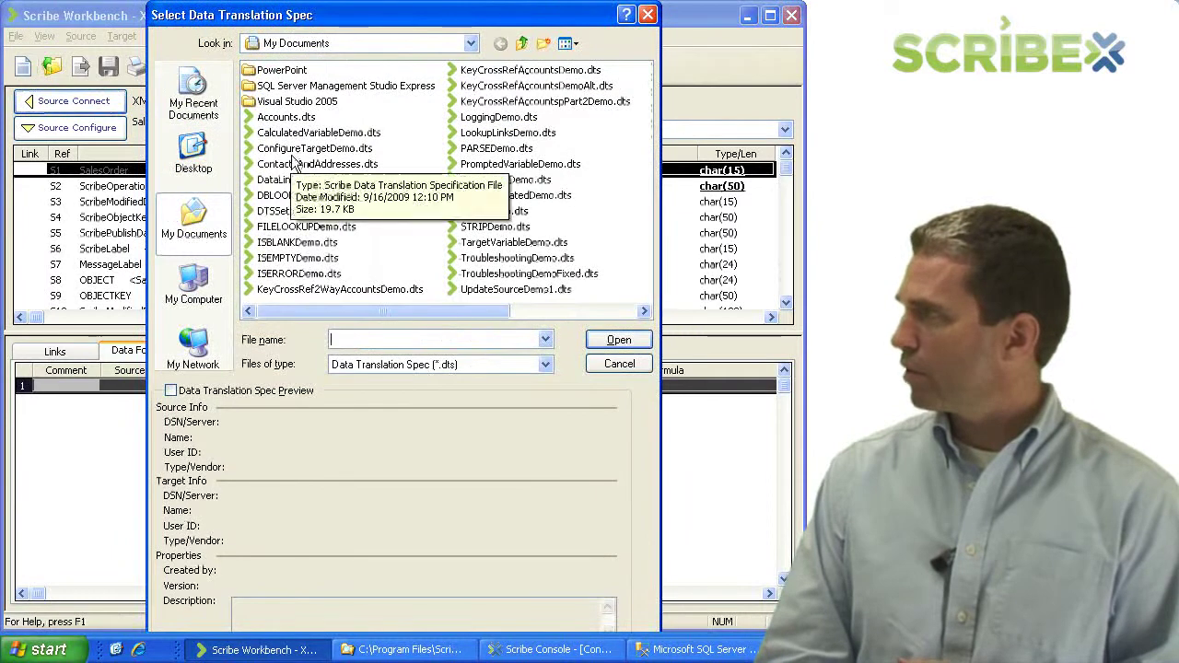
{"action": "double_click", "coordinate": [293, 163]}
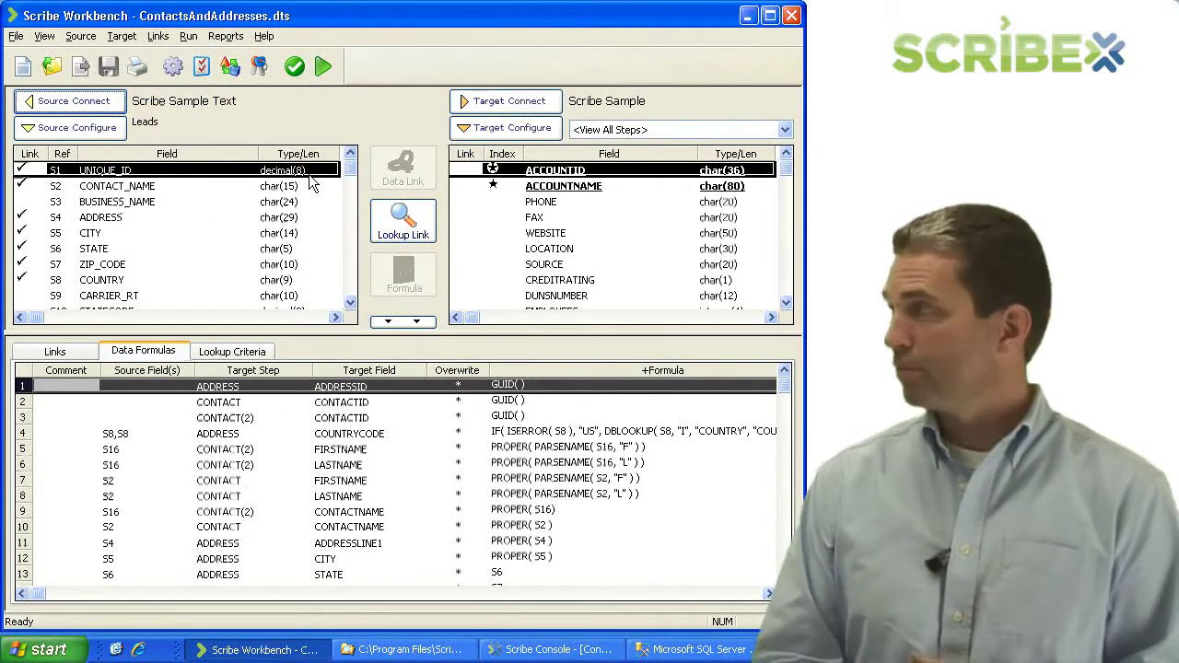
{"action": "left_click", "coordinate": [480, 127]}
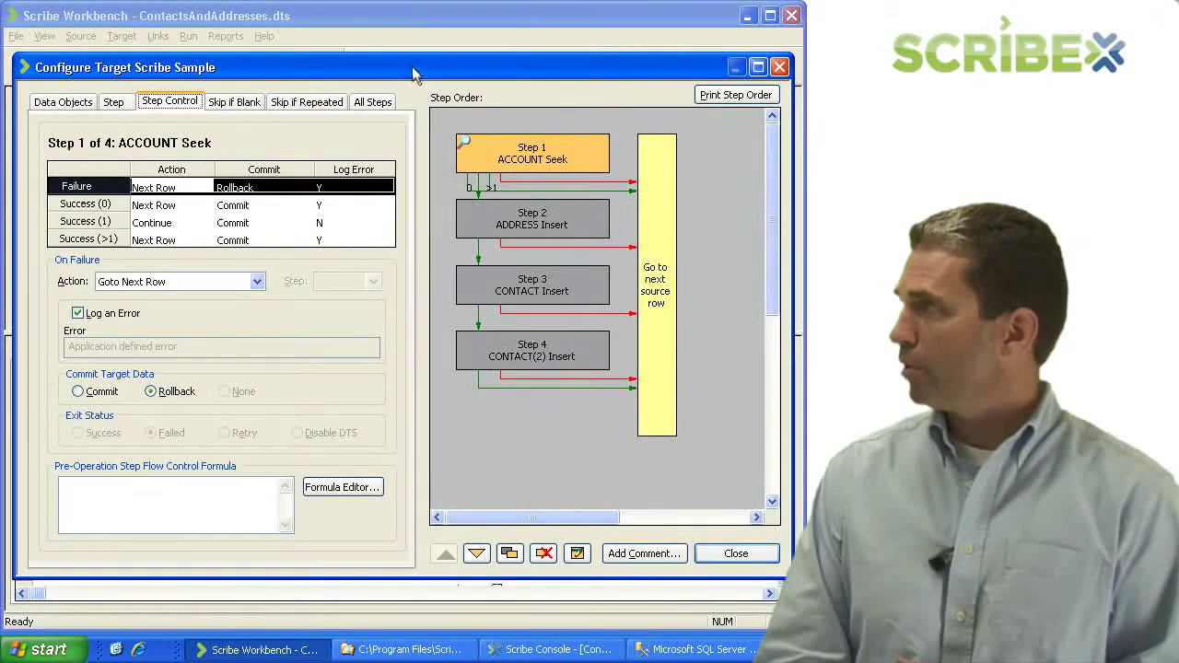
{"action": "left_click_drag", "start_coordinate": [412, 74], "coordinate": [401, 47]}
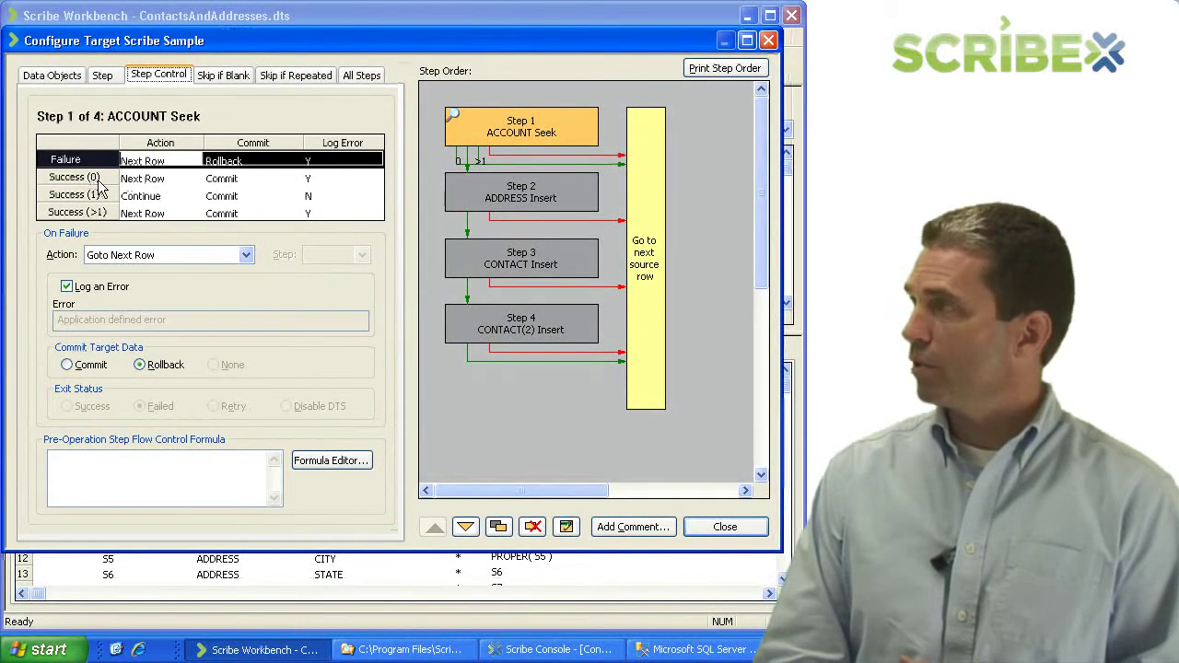
Review the step control settings of the ACCOUNT Seek step for the Failure, Success (0), Success (1) and Success (>1) outcomes
{"action": "left_click", "coordinate": [95, 177]}
{"action": "left_click", "coordinate": [99, 195]}
{"action": "left_click", "coordinate": [99, 213]}
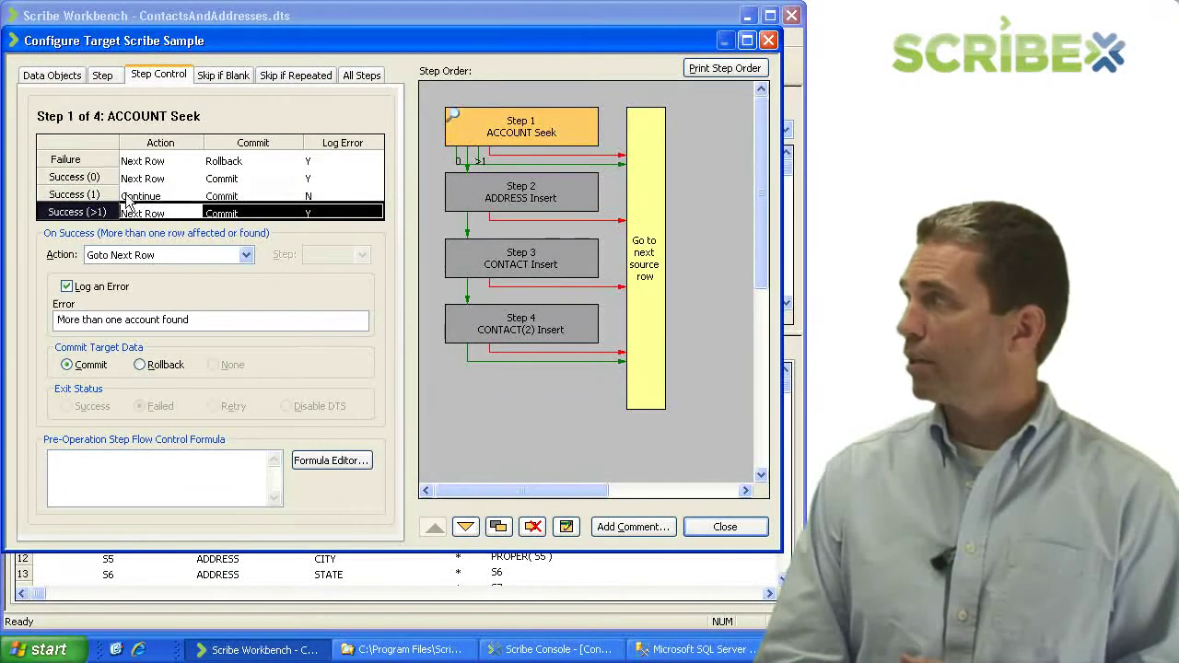
{"action": "left_click", "coordinate": [93, 160]}
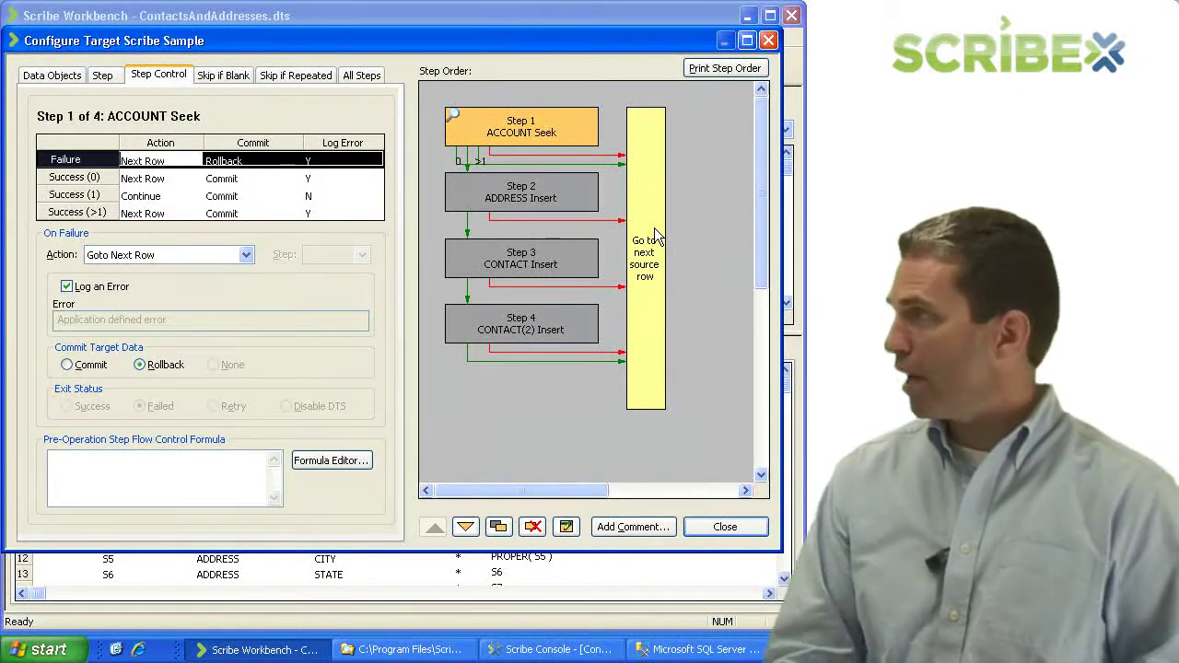
{"action": "left_click", "coordinate": [153, 179]}
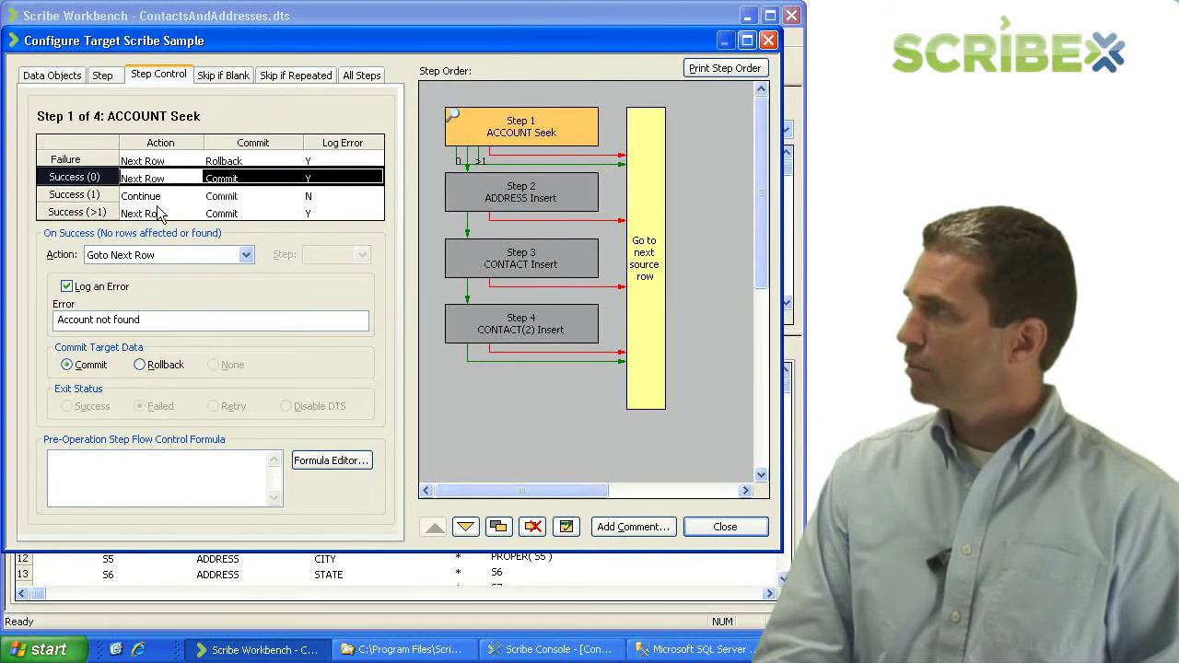
Set the ACCOUNT Seek step's Success (0) action to End Job with exit status Failed, after trying Retry
{"action": "left_click", "coordinate": [159, 213]}
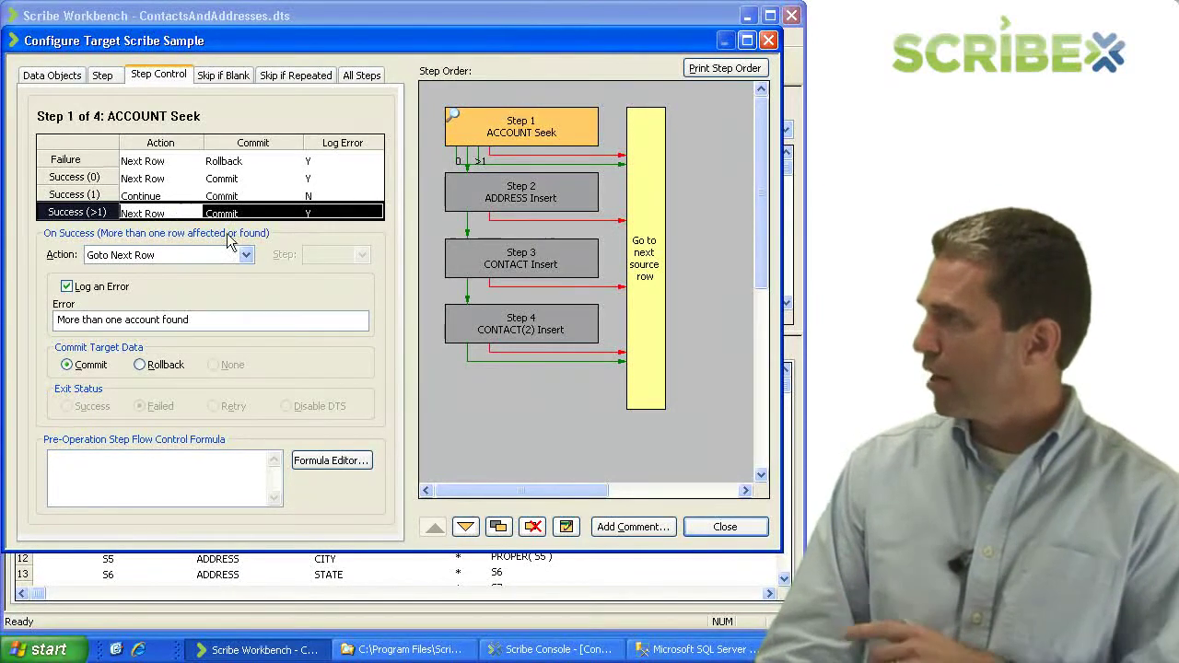
{"action": "left_click", "coordinate": [157, 180]}
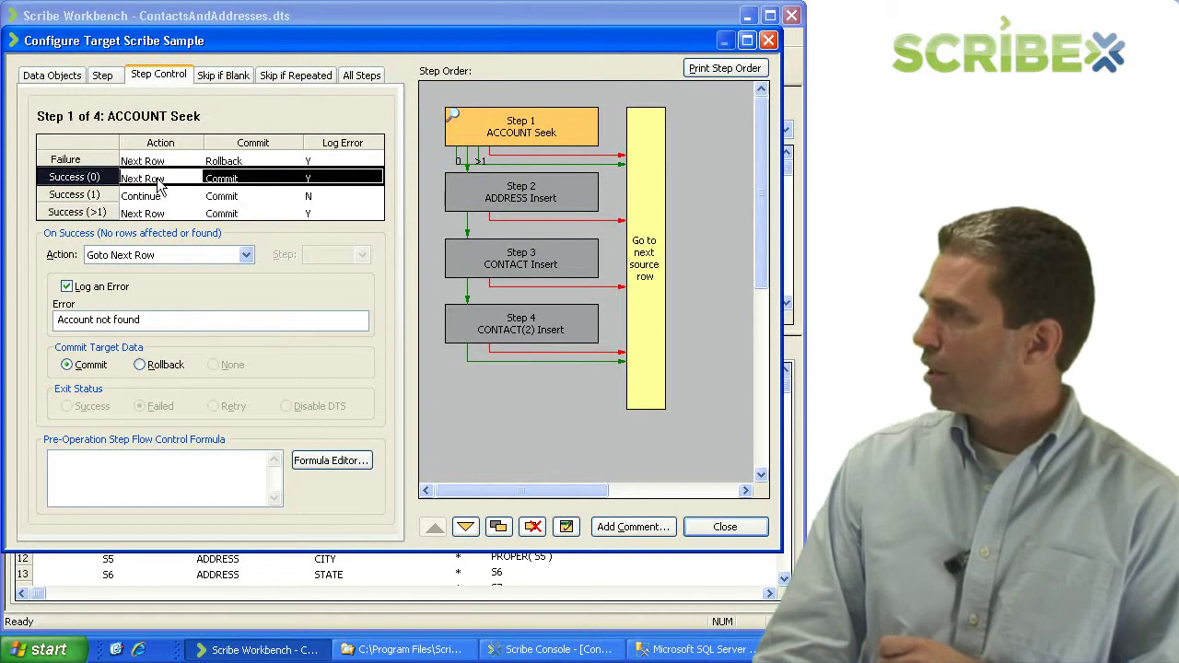
{"action": "left_click", "coordinate": [199, 254]}
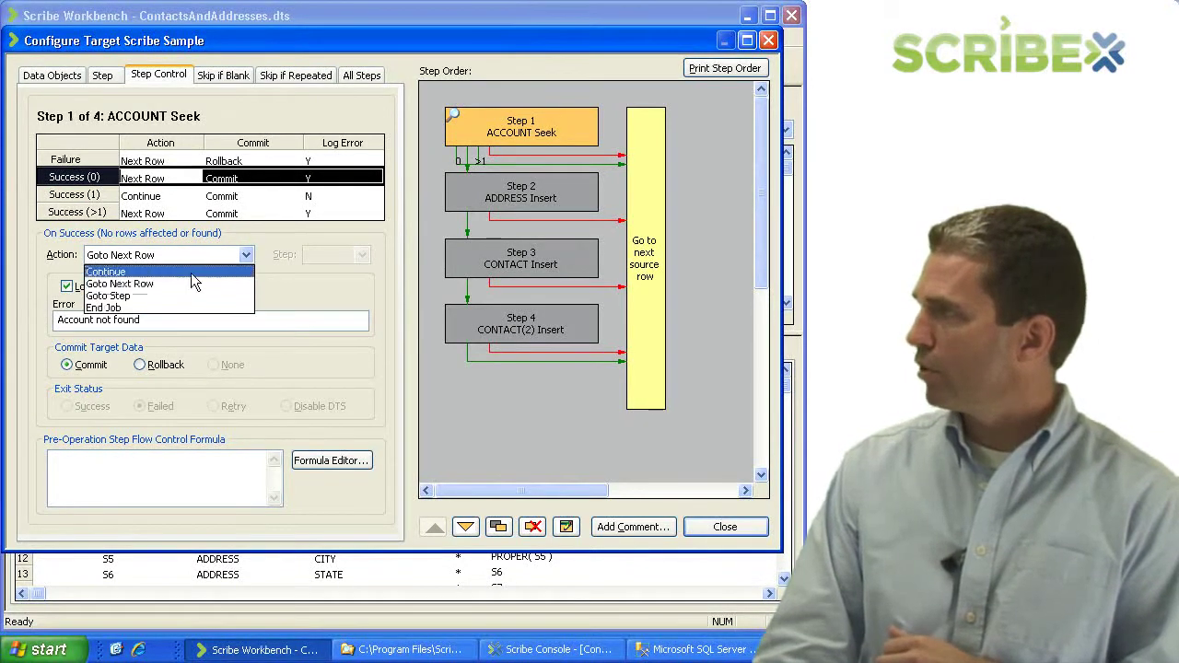
{"action": "left_click", "coordinate": [175, 309]}
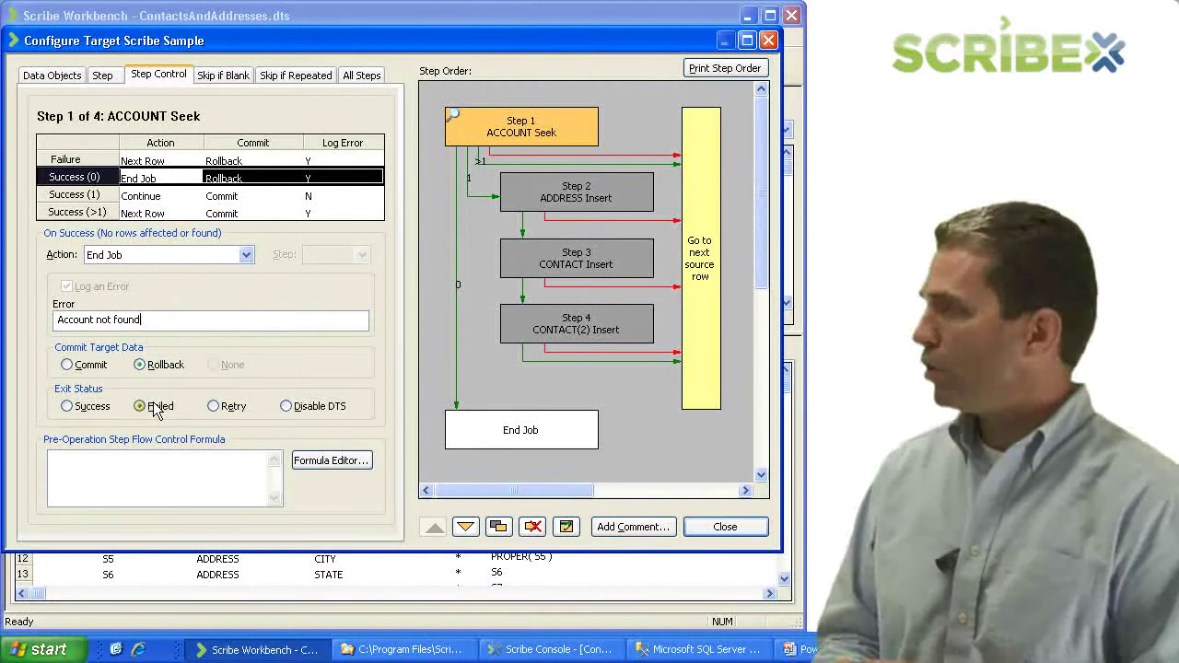
{"action": "left_click", "coordinate": [230, 414]}
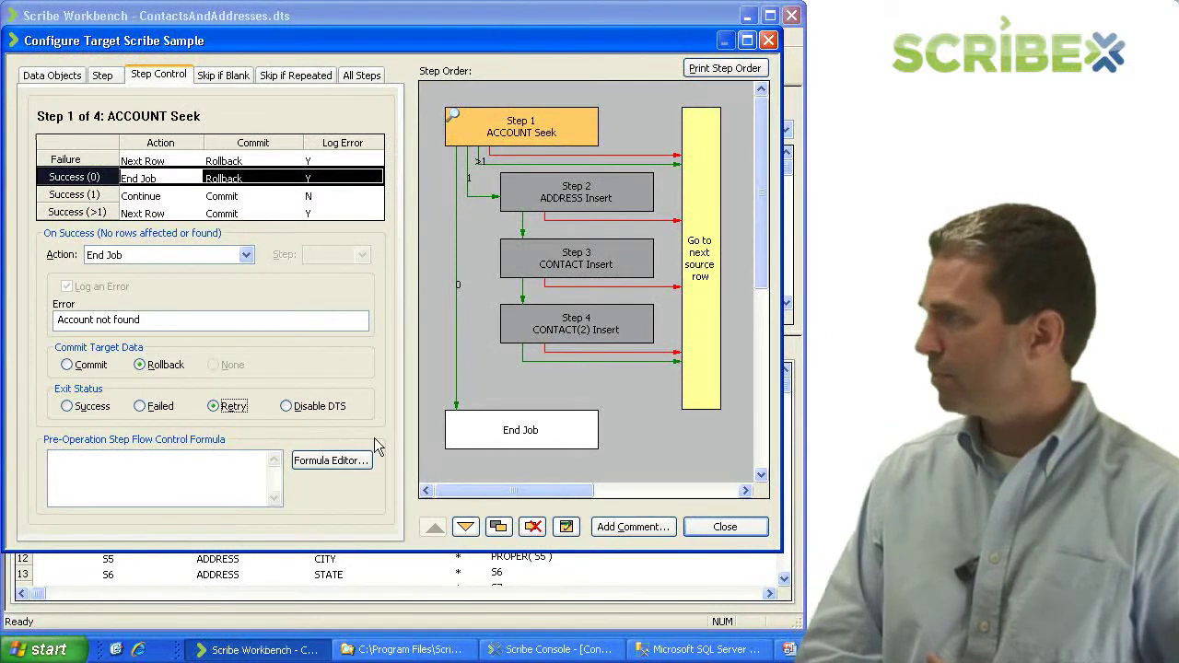
{"action": "left_click", "coordinate": [158, 412]}
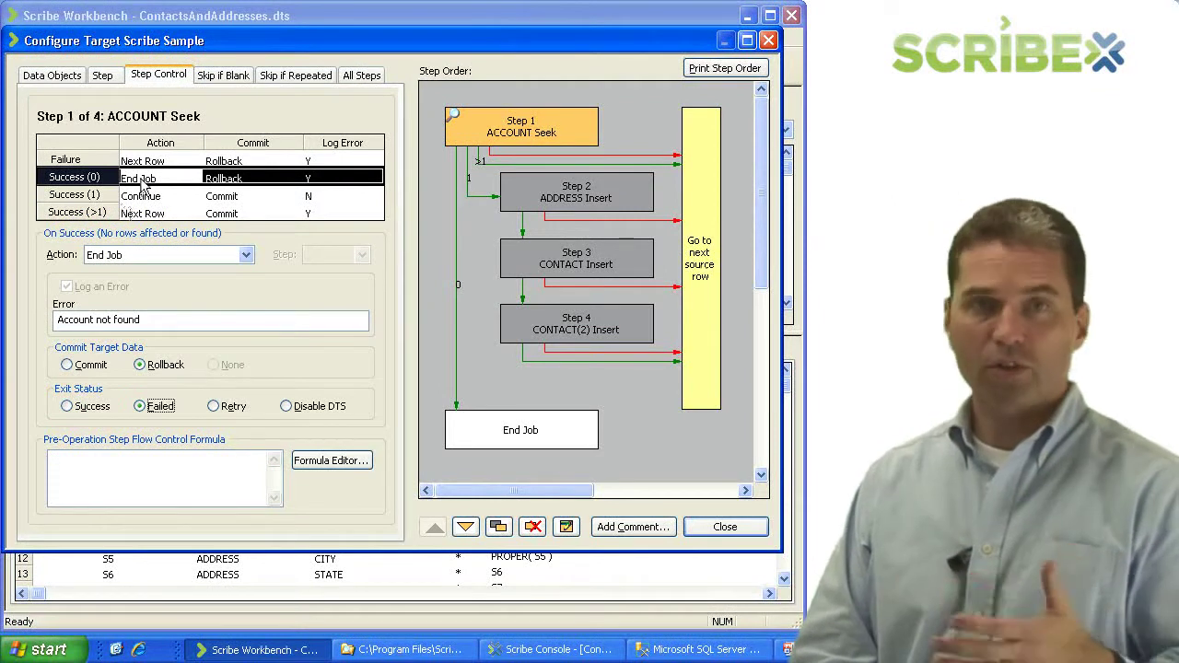
Close the target configuration and open XMLSourceDemo.dts, discarding the changes to ContactsAndAddresses.dts
{"action": "left_click", "coordinate": [702, 529]}
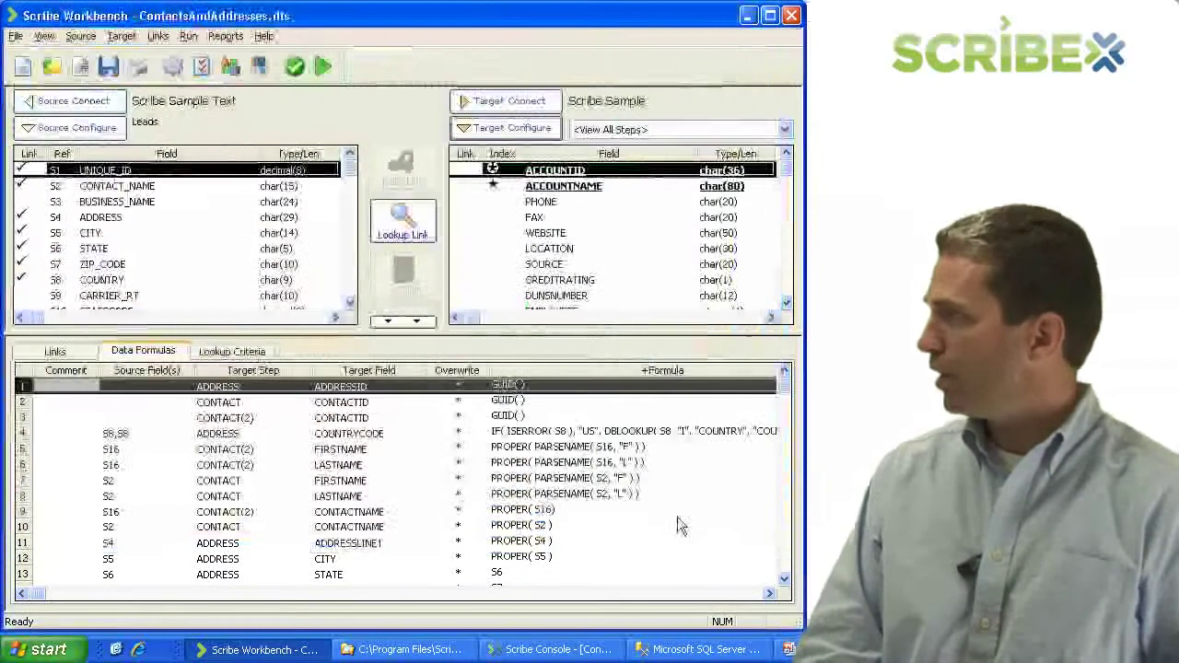
{"action": "left_click", "coordinate": [17, 36]}
{"action": "left_click", "coordinate": [86, 247]}
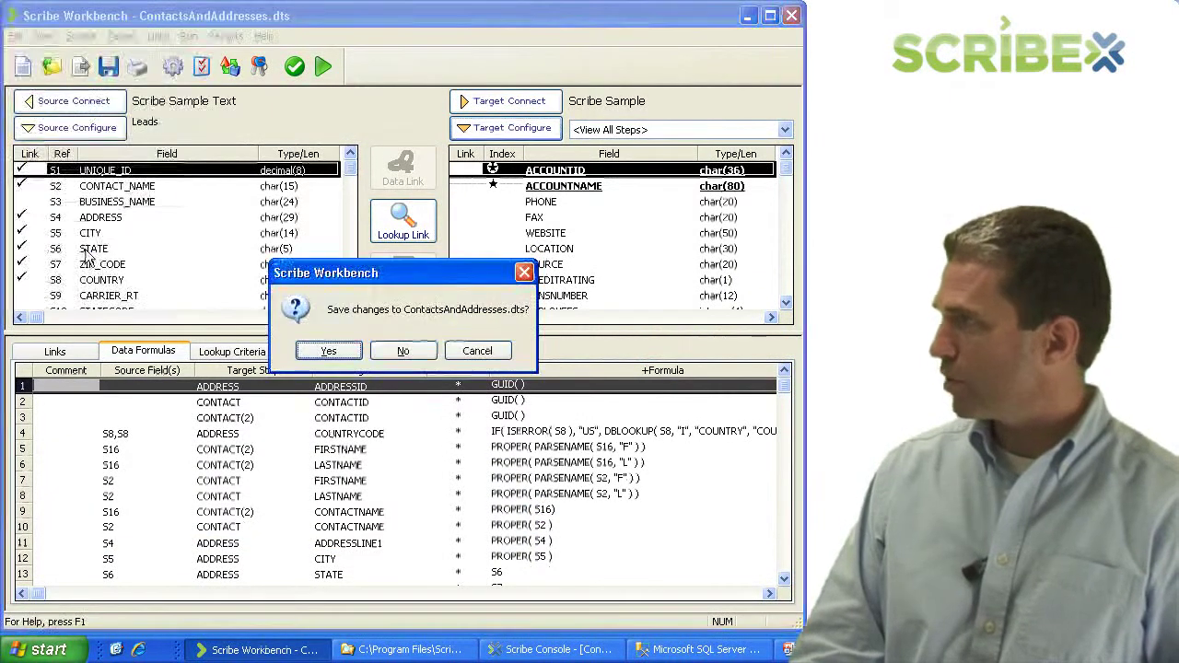
{"action": "left_click", "coordinate": [390, 354]}
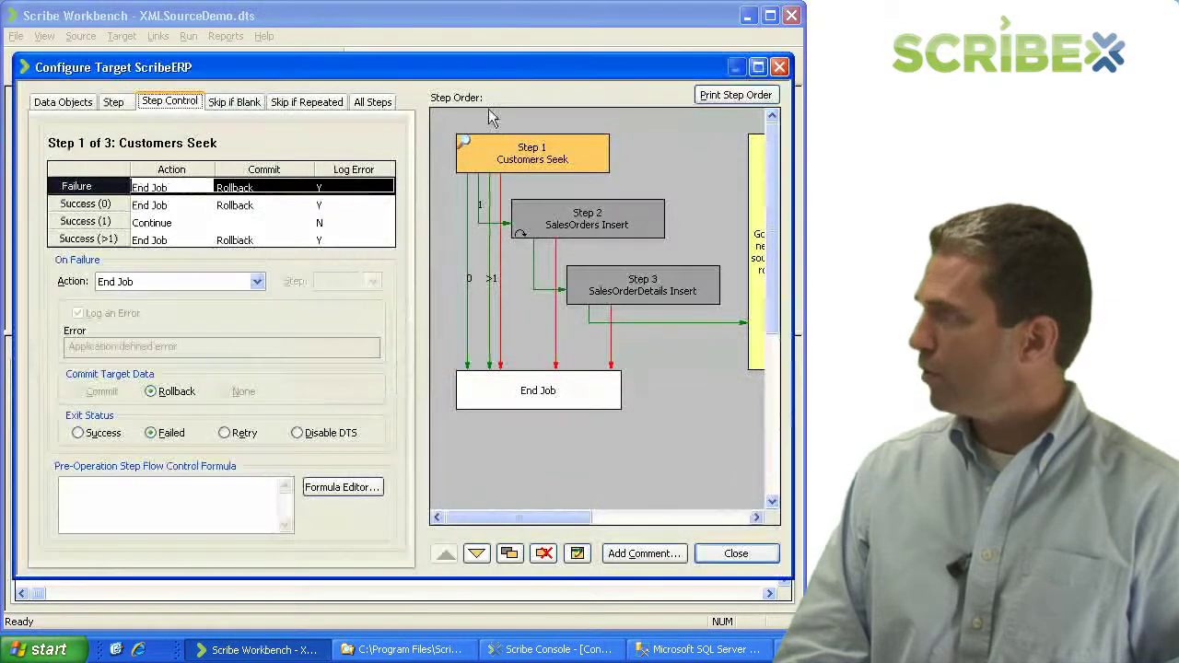
Review the Customers Seek step control settings for Success (0) and Success (>1), and close the target configuration
{"action": "left_click_drag", "start_coordinate": [481, 79], "coordinate": [474, 44]}
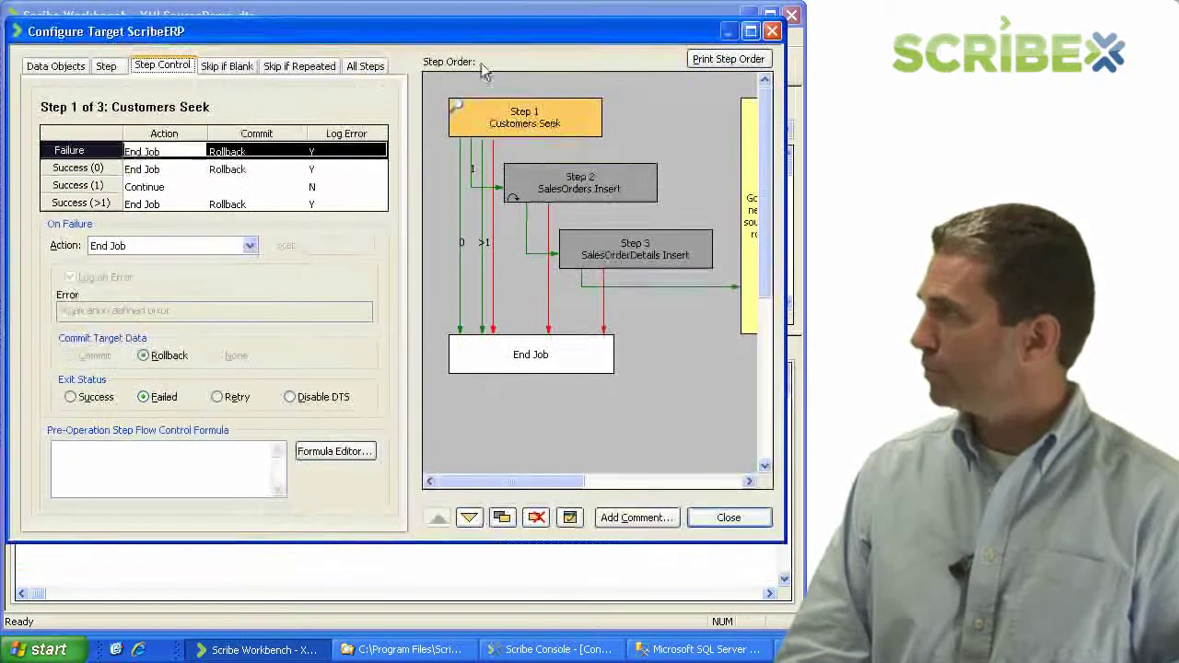
{"action": "left_click", "coordinate": [138, 171]}
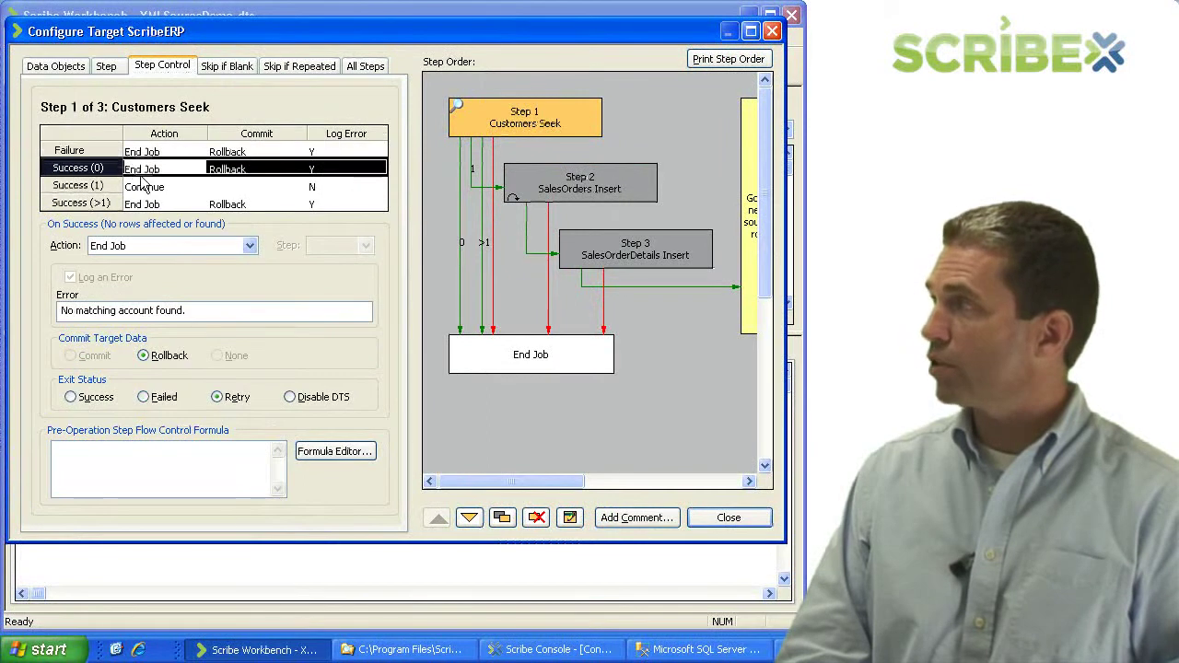
{"action": "left_click", "coordinate": [144, 204]}
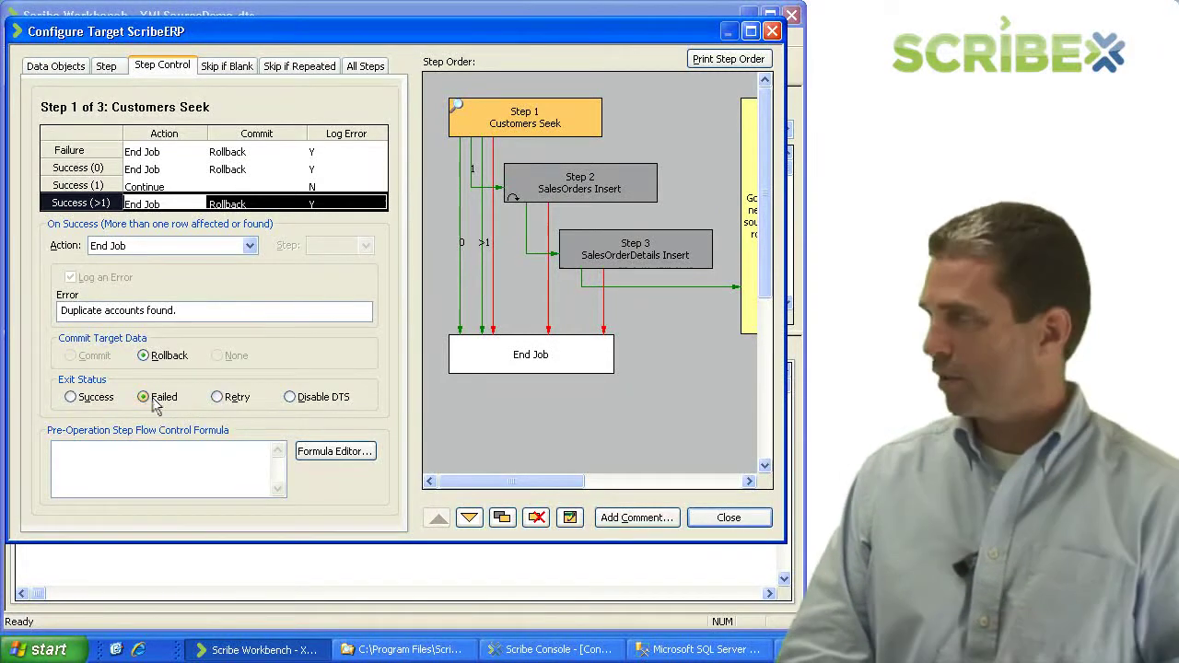
{"action": "left_click", "coordinate": [710, 522]}
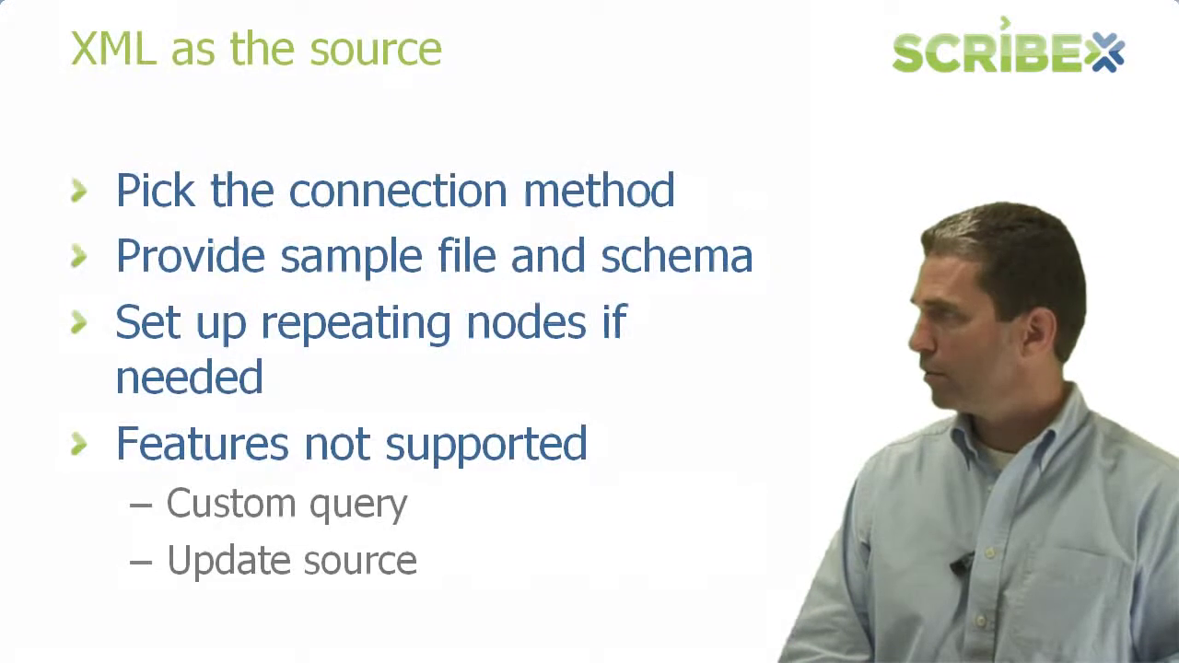
{"action": "left_click", "coordinate": [899, 426]}
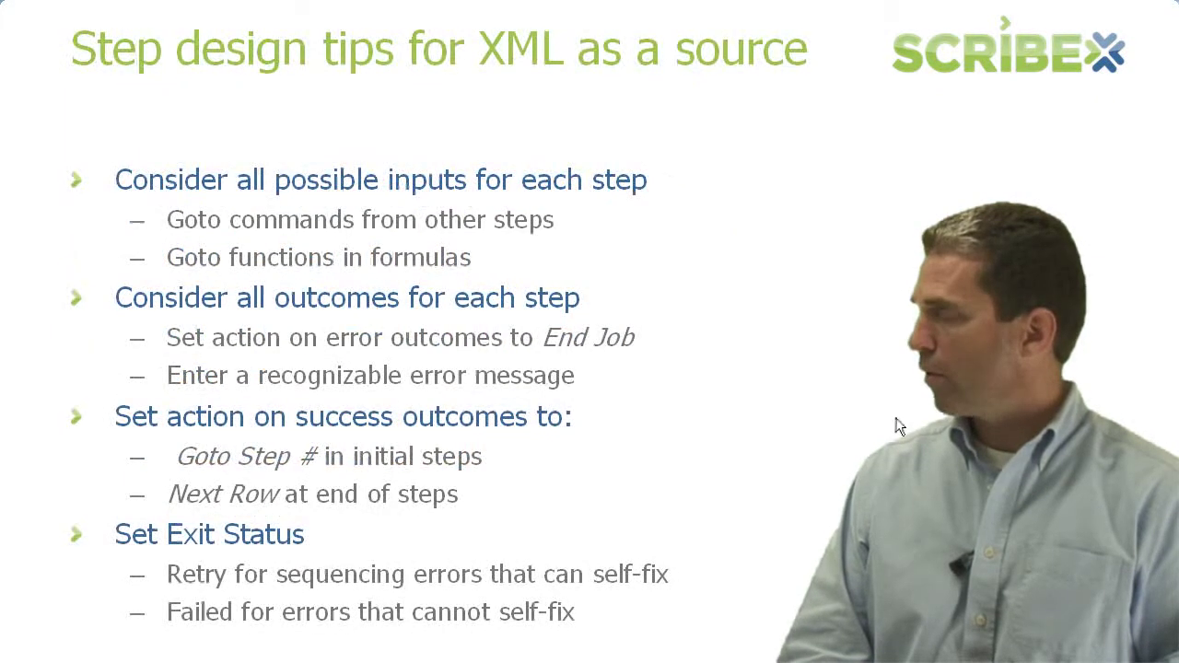
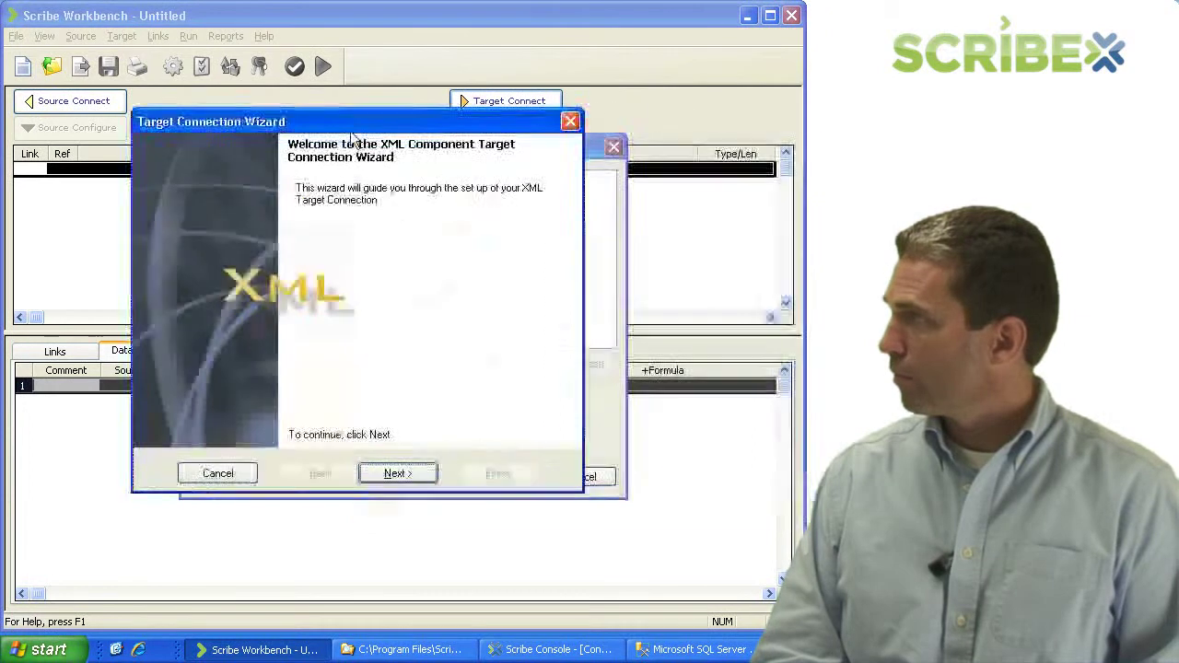
Choose Email (SMTP) as the XML target connection method and base the target document on Order_Schema.xml
{"action": "left_click", "coordinate": [415, 475]}
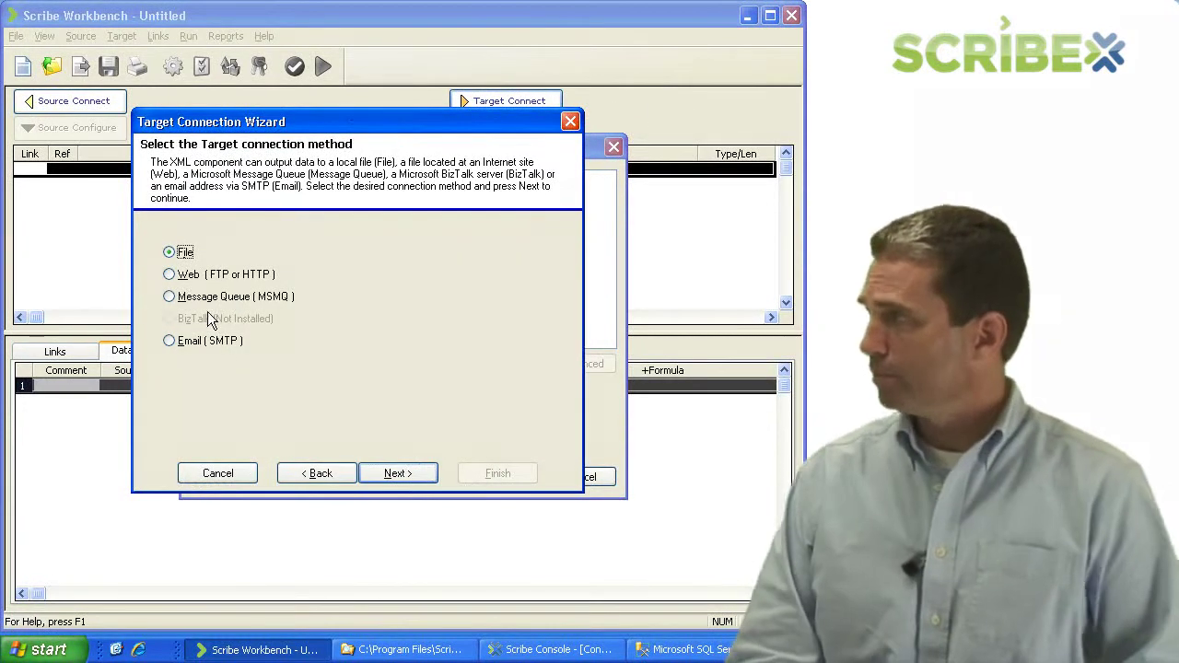
{"action": "left_click", "coordinate": [170, 342]}
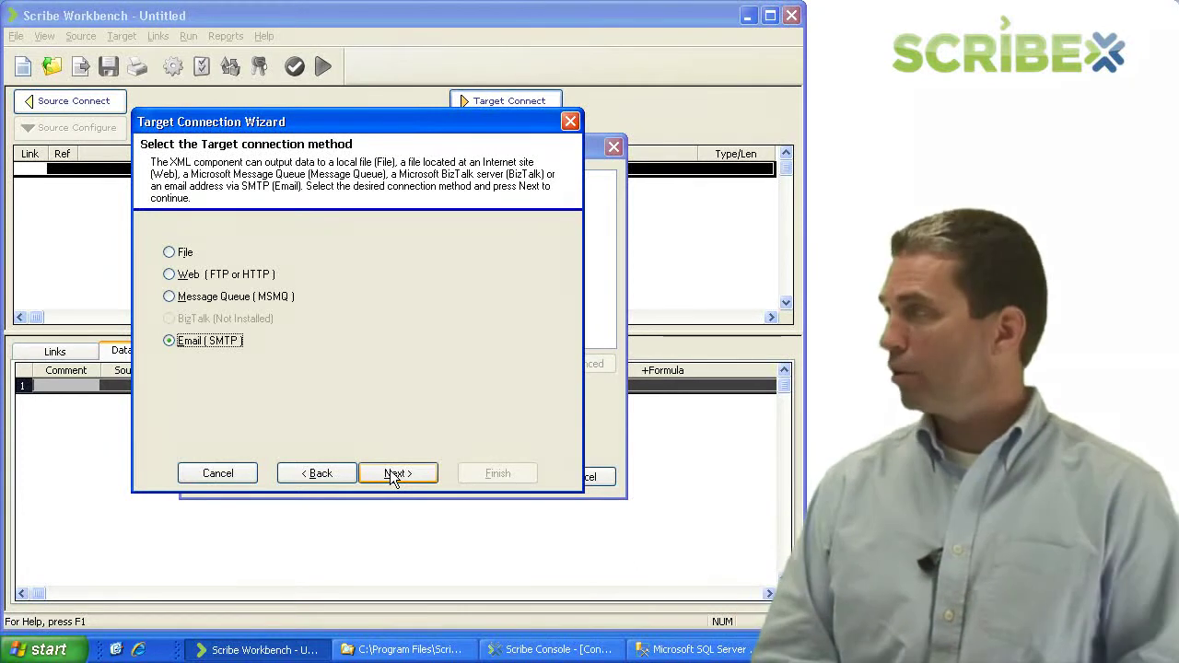
{"action": "left_click", "coordinate": [393, 475]}
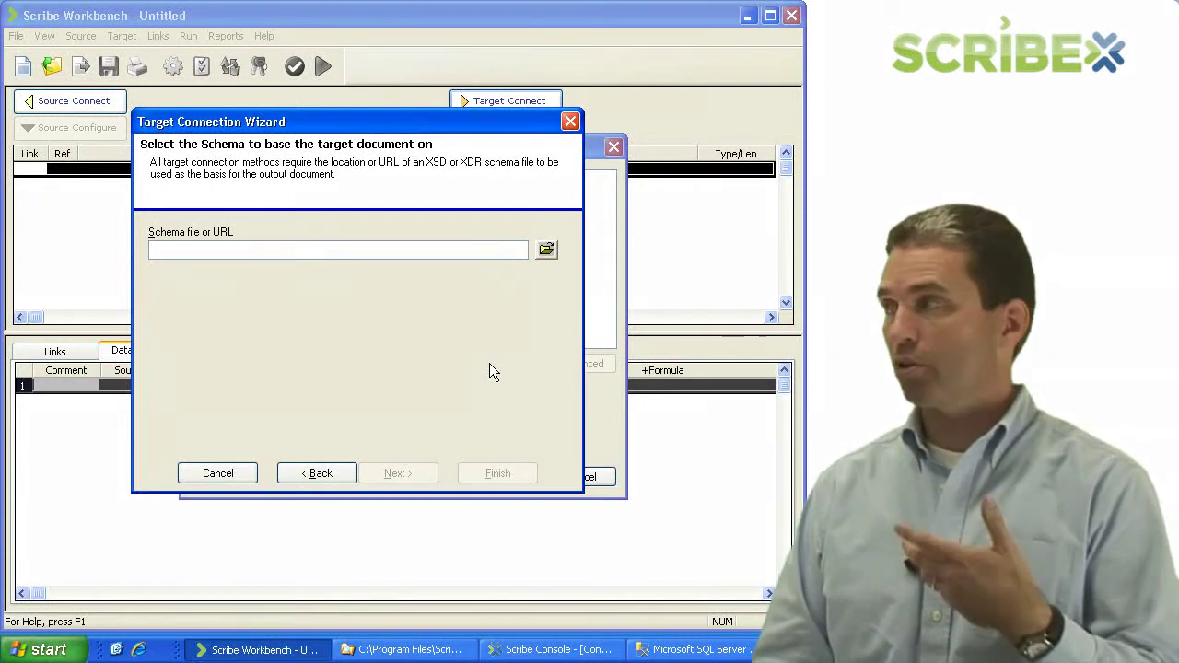
{"action": "left_click", "coordinate": [546, 250]}
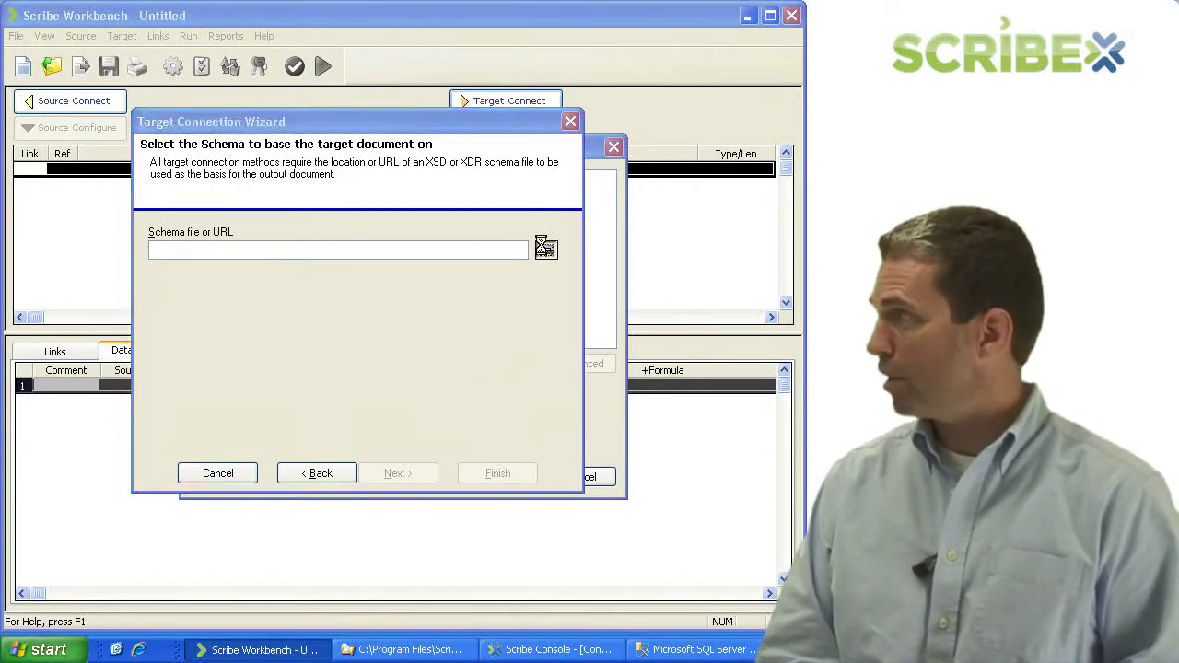
{"action": "double_click", "coordinate": [221, 151]}
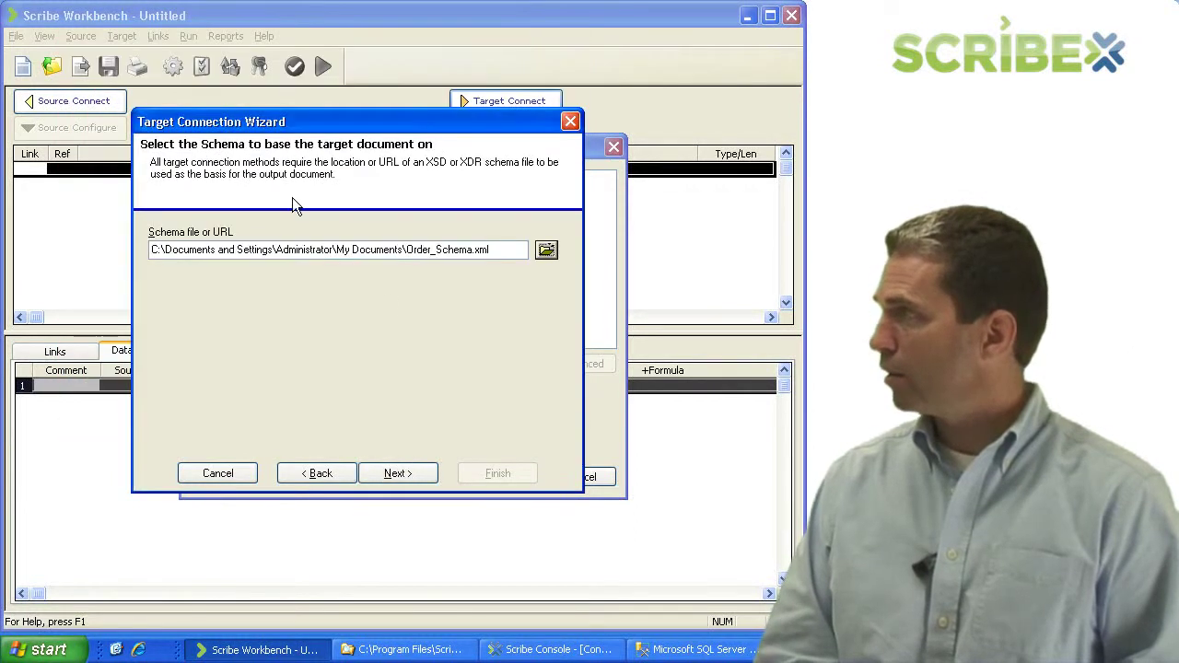
{"action": "left_click", "coordinate": [368, 472]}
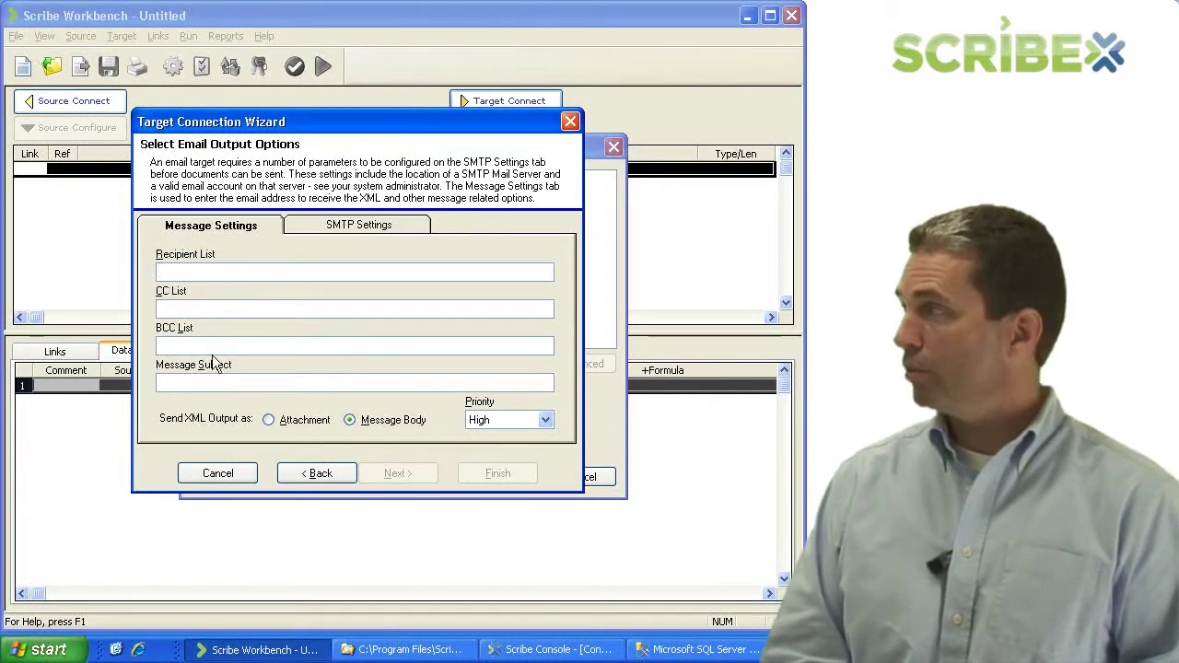
Set the XML output to be sent as Attachment and the SMTP login method to Authentication, and cancel the target connection
{"action": "left_click", "coordinate": [212, 385]}
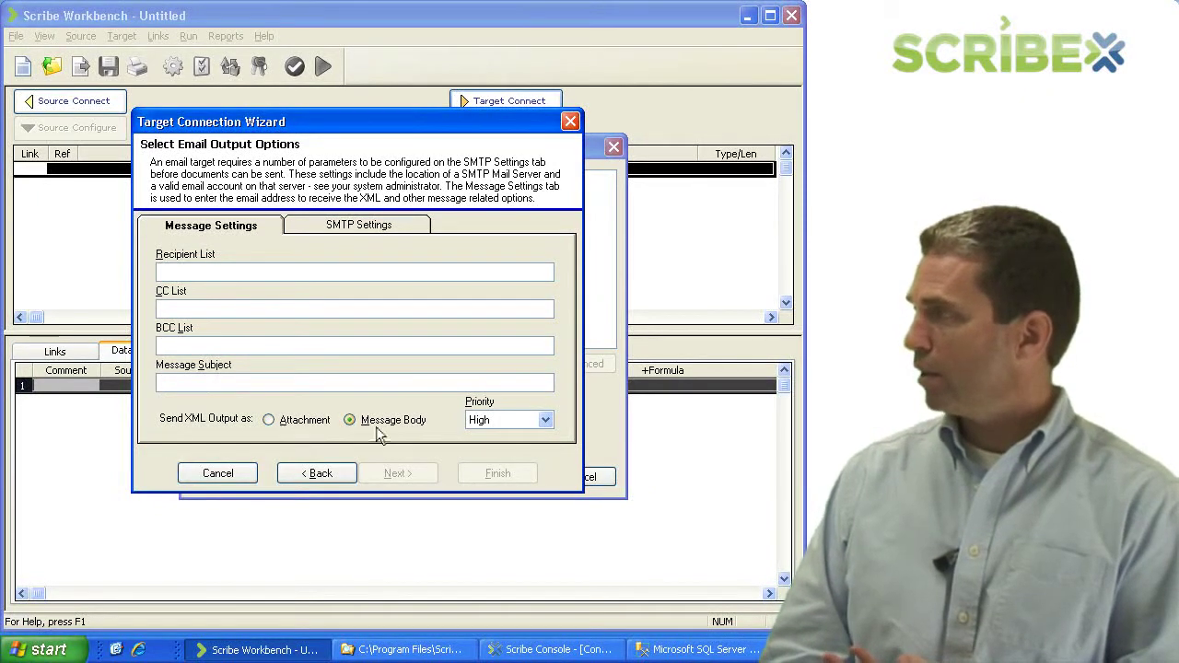
{"action": "left_click", "coordinate": [287, 425]}
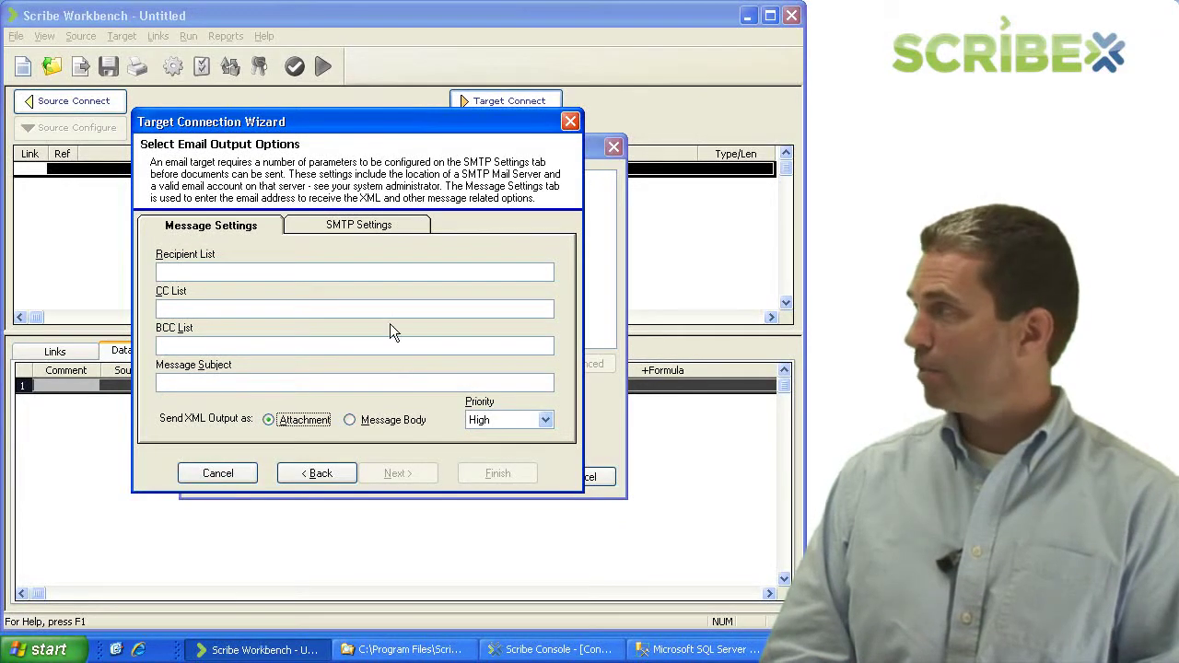
{"action": "left_click", "coordinate": [350, 226]}
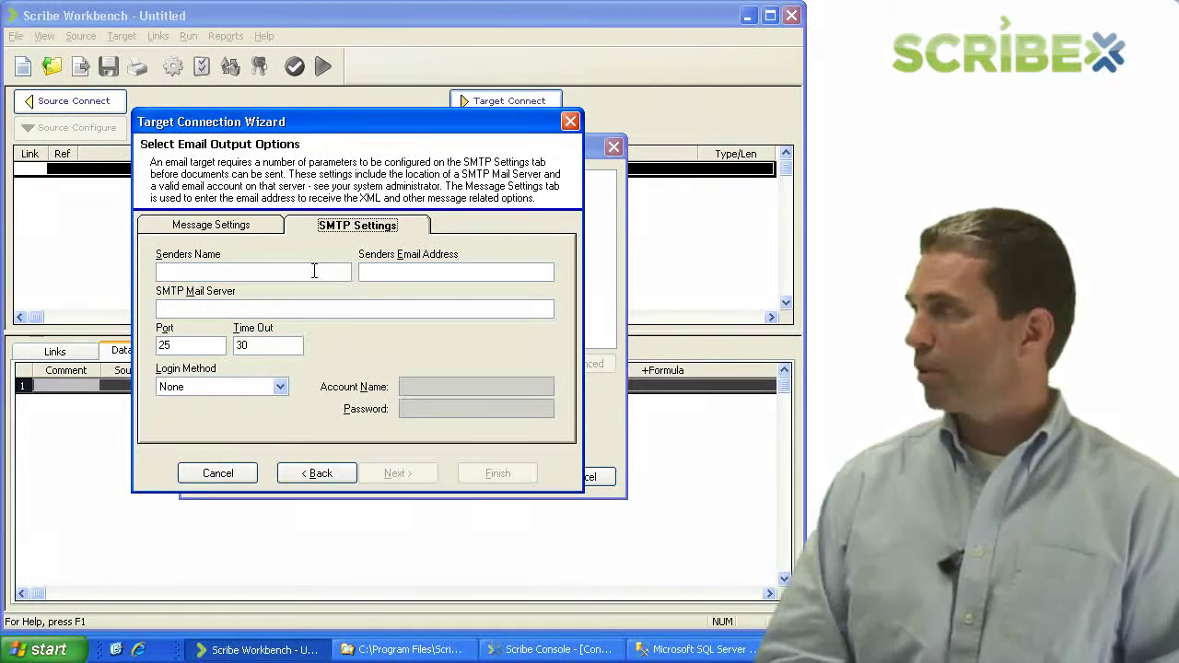
{"action": "left_click", "coordinate": [280, 387]}
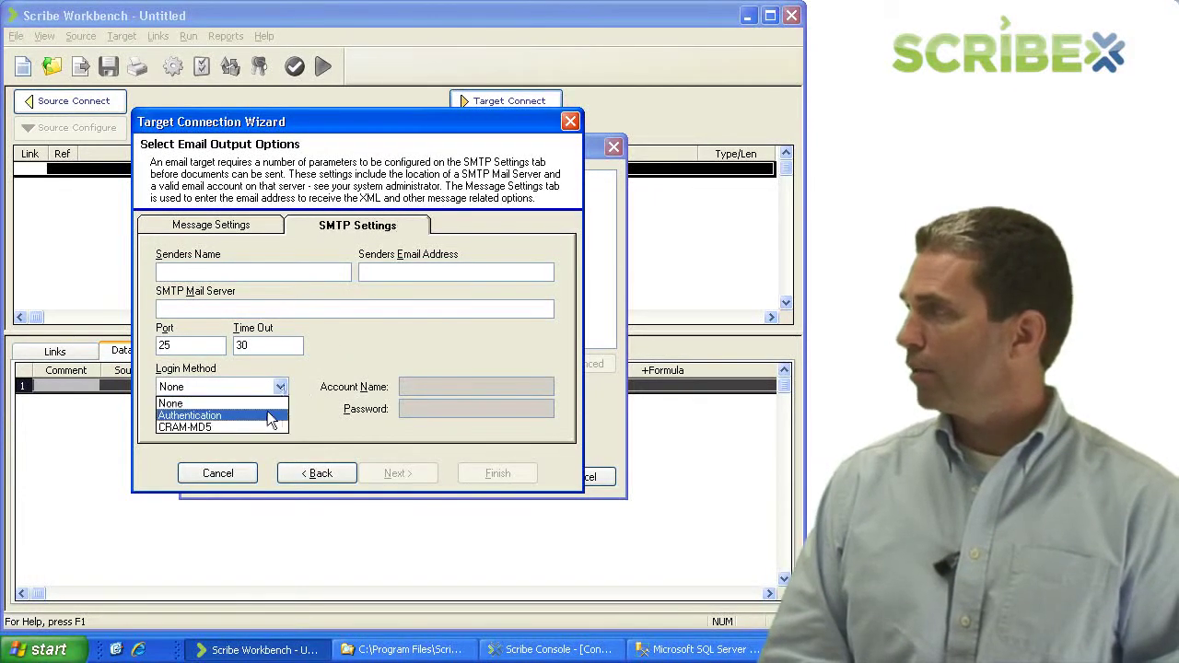
{"action": "left_click", "coordinate": [262, 412]}
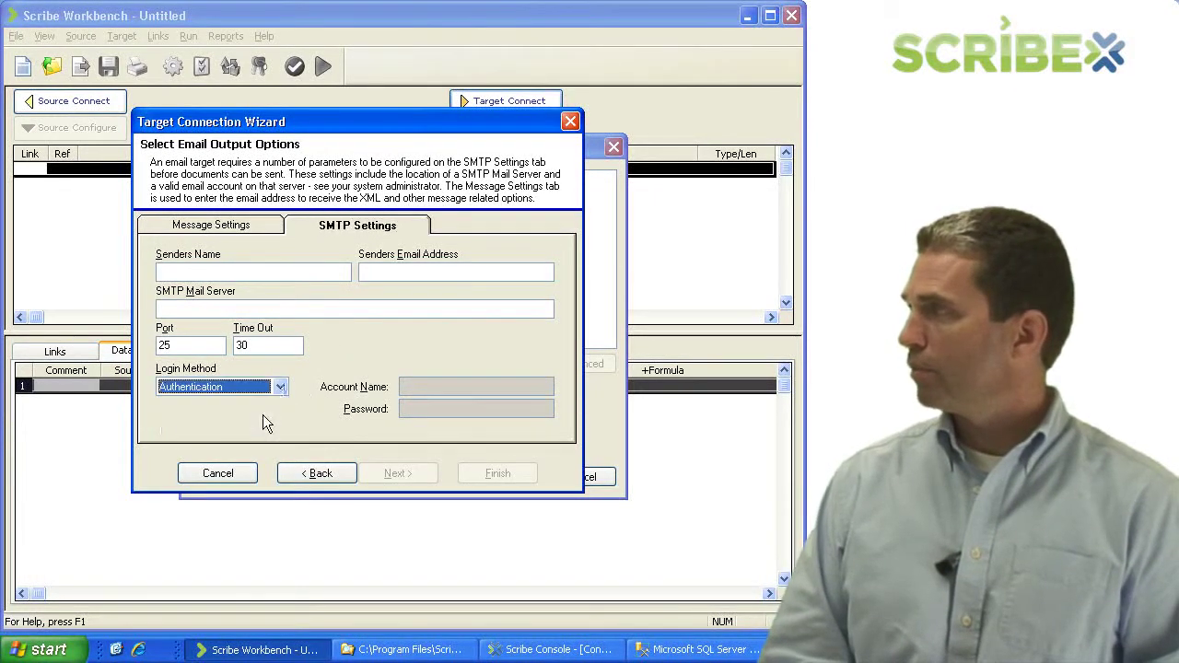
{"action": "left_click", "coordinate": [317, 268]}
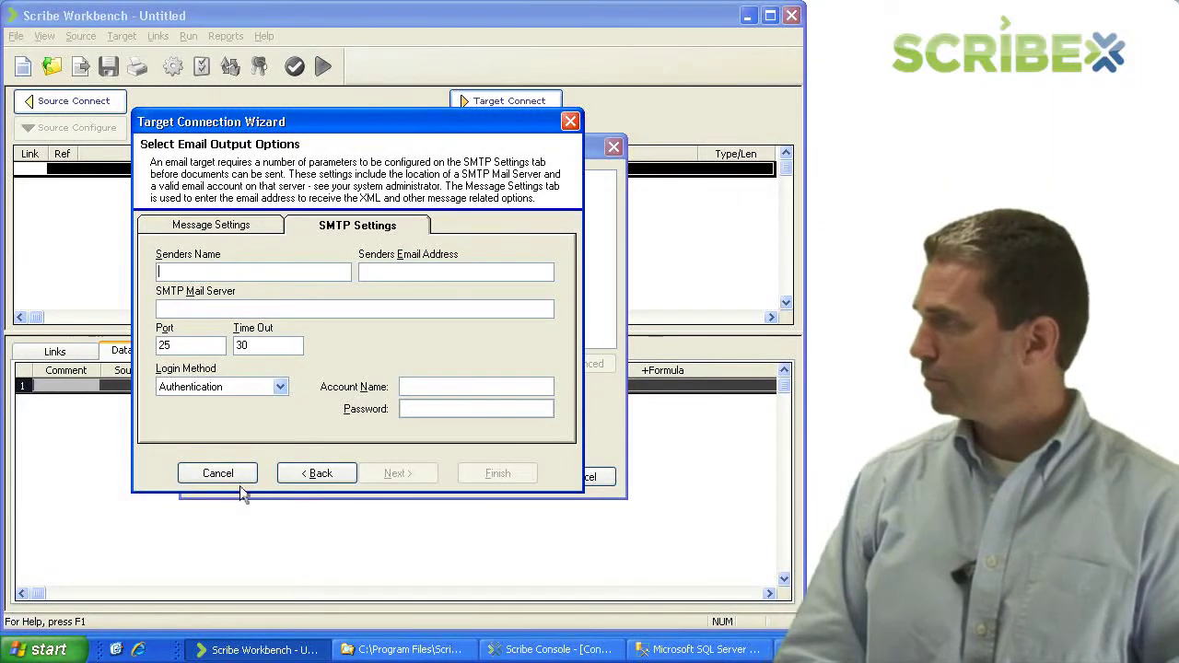
{"action": "left_click", "coordinate": [217, 473]}
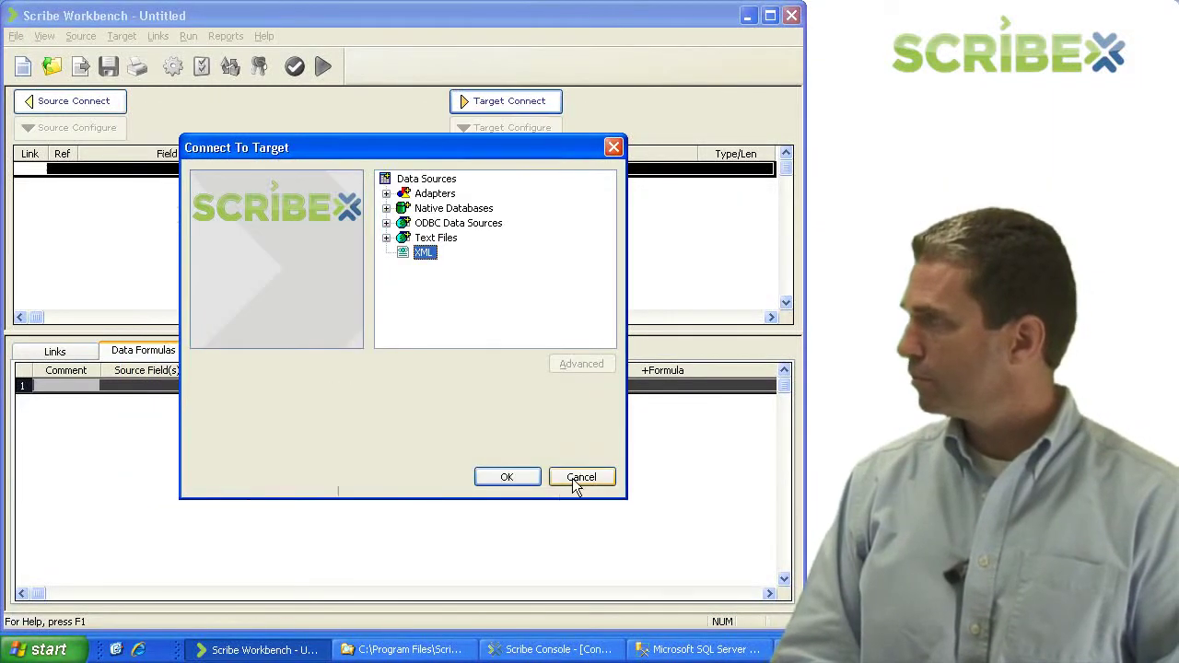
{"action": "left_click", "coordinate": [579, 477]}
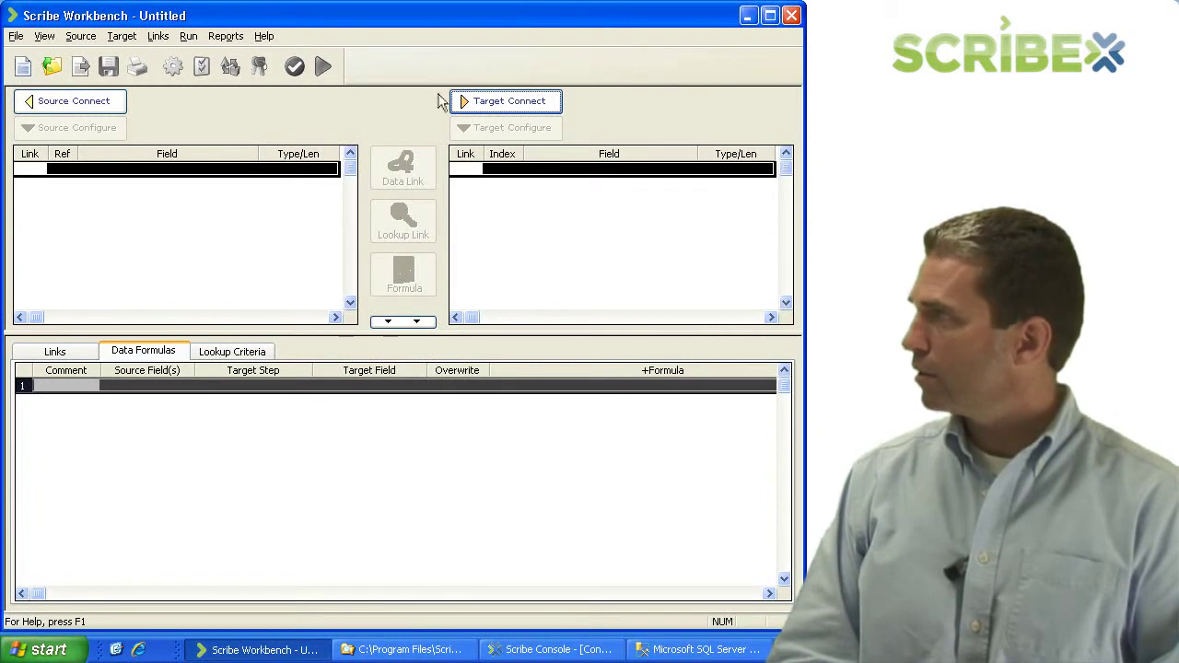
Start a new XML target connection and choose Message Queue (MSMQ) as its connection method
{"action": "left_click", "coordinate": [465, 103]}
{"action": "double_click", "coordinate": [421, 257]}
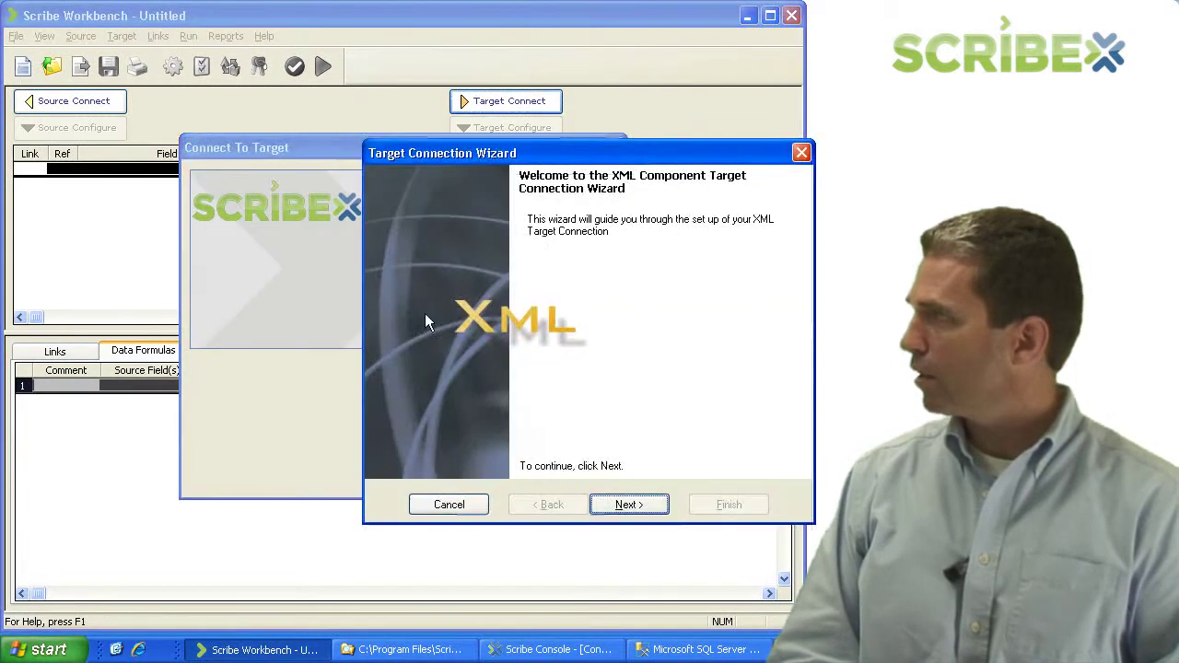
{"action": "left_click_drag", "start_coordinate": [580, 154], "coordinate": [343, 112]}
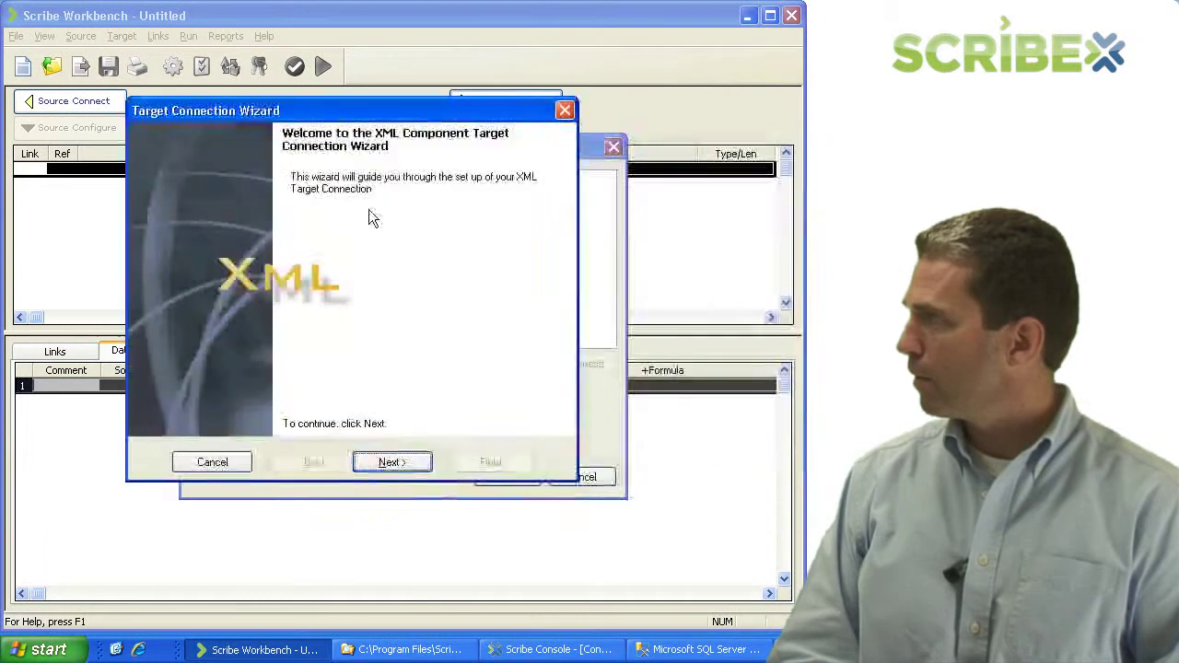
{"action": "left_click", "coordinate": [401, 462]}
{"action": "left_click", "coordinate": [225, 288]}
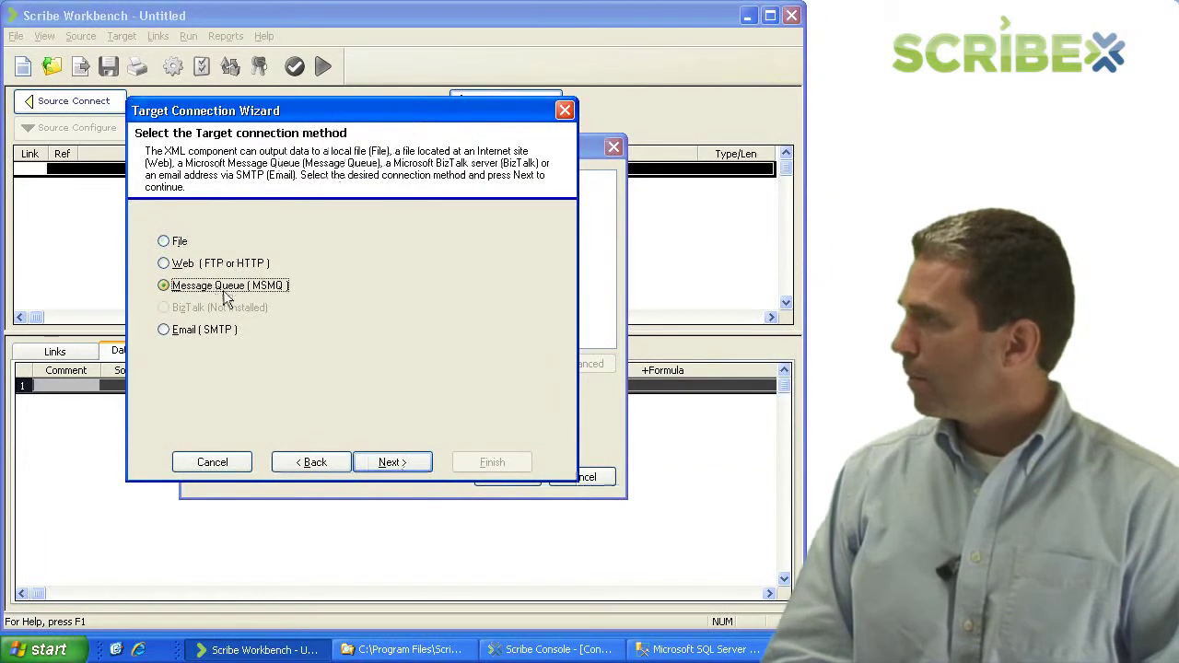
Select Order_Schema.xml from My Documents as the schema for the message queue target document
{"action": "left_click", "coordinate": [390, 463]}
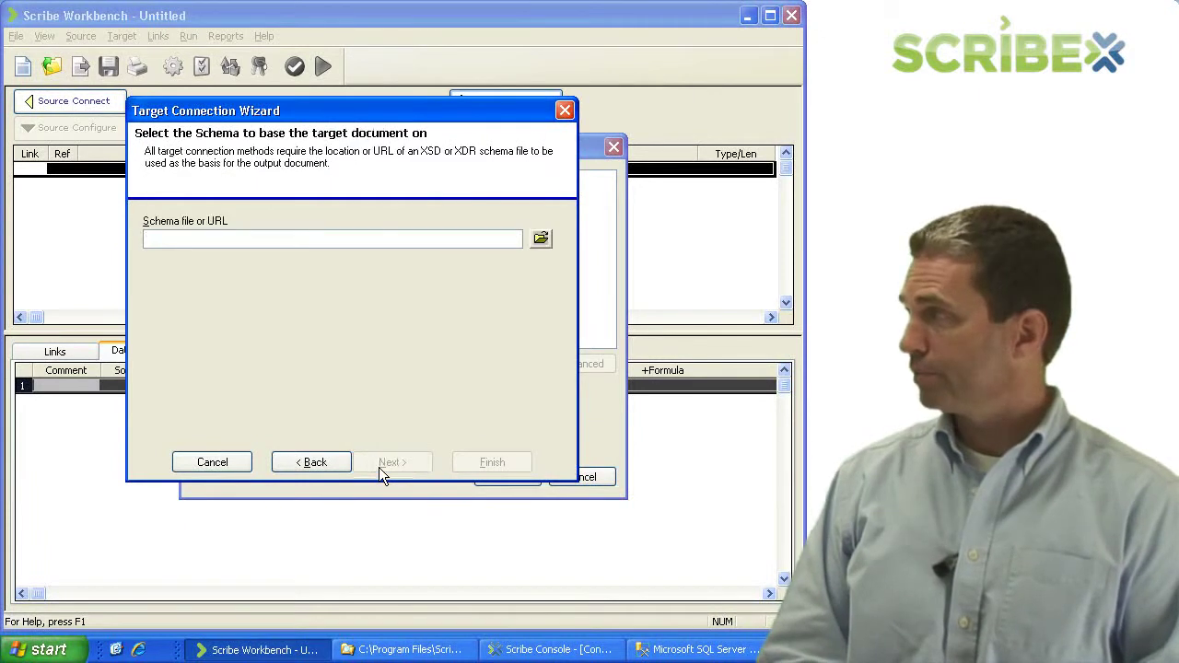
{"action": "left_click", "coordinate": [541, 238]}
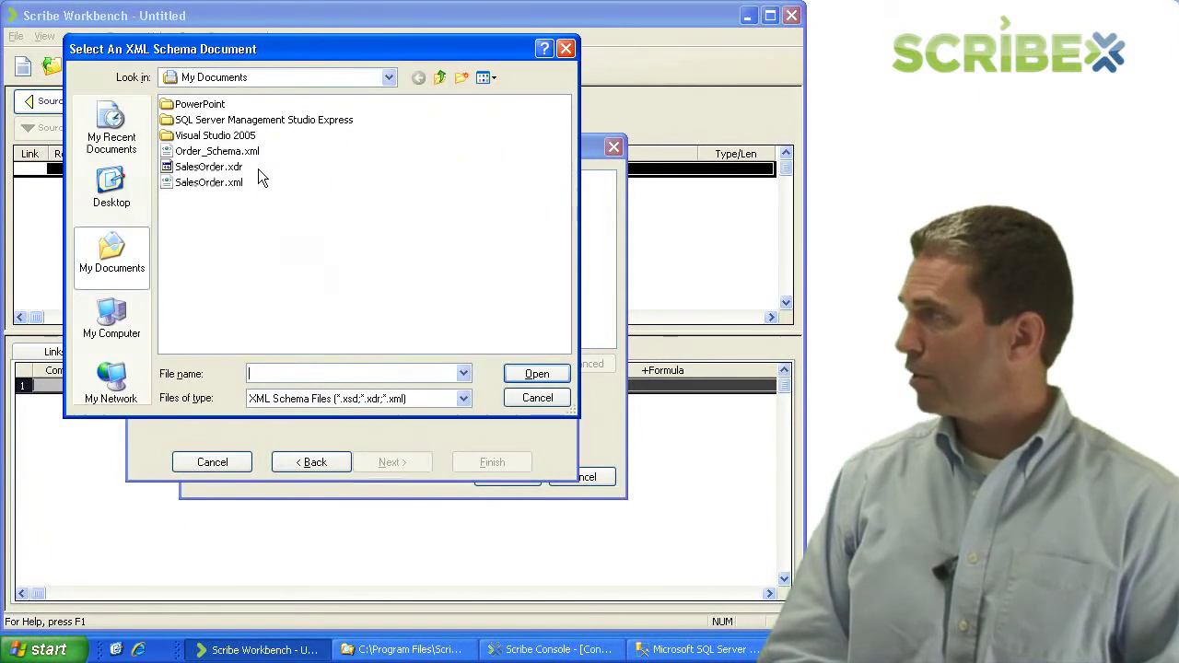
{"action": "double_click", "coordinate": [242, 153]}
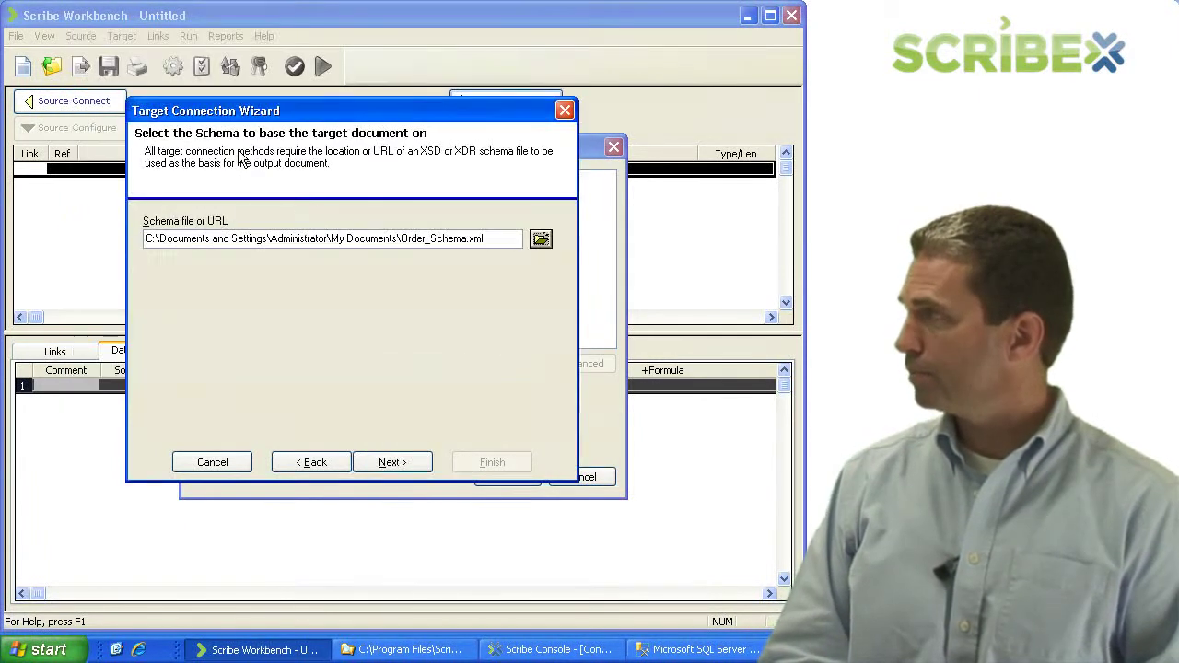
Proceed to the MSMQ output options, then switch to Computer Management and expand the private queues under Message Queuing
{"action": "left_click", "coordinate": [390, 462]}
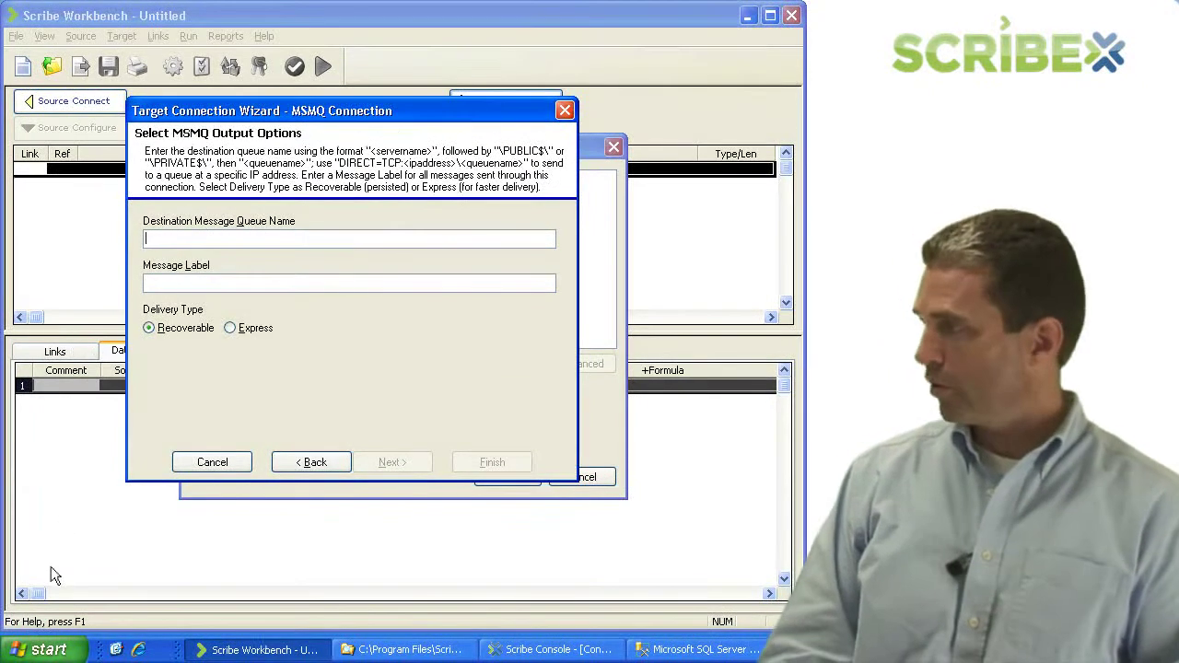
{"action": "left_click", "coordinate": [51, 651]}
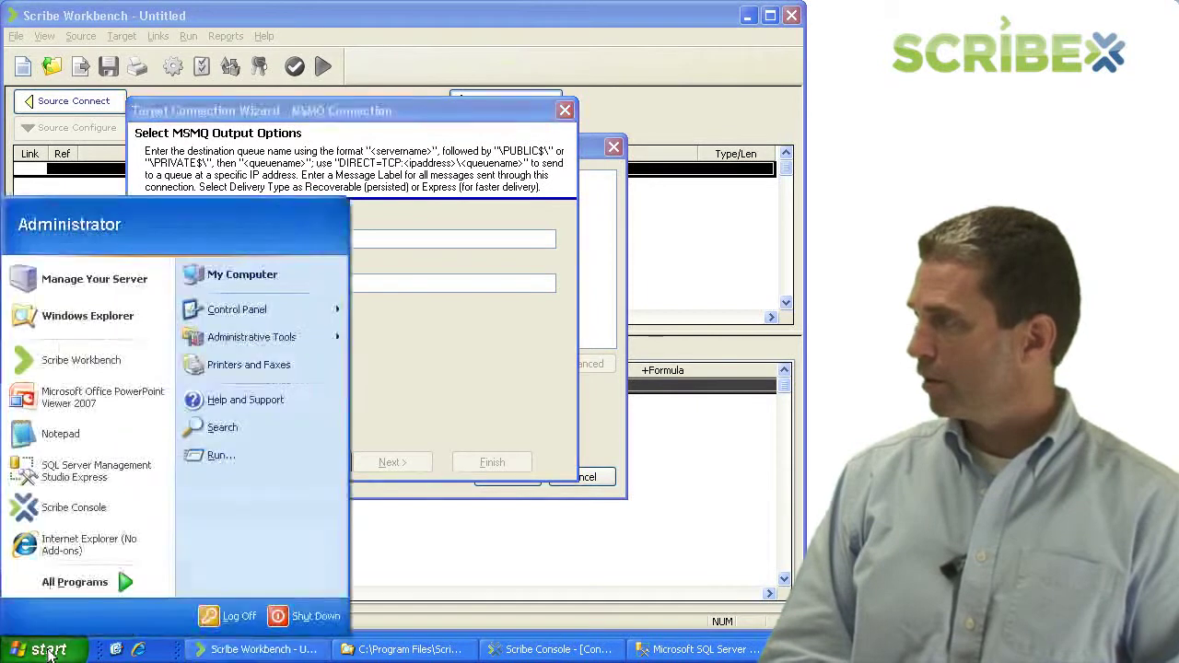
{"action": "right_click", "coordinate": [230, 271]}
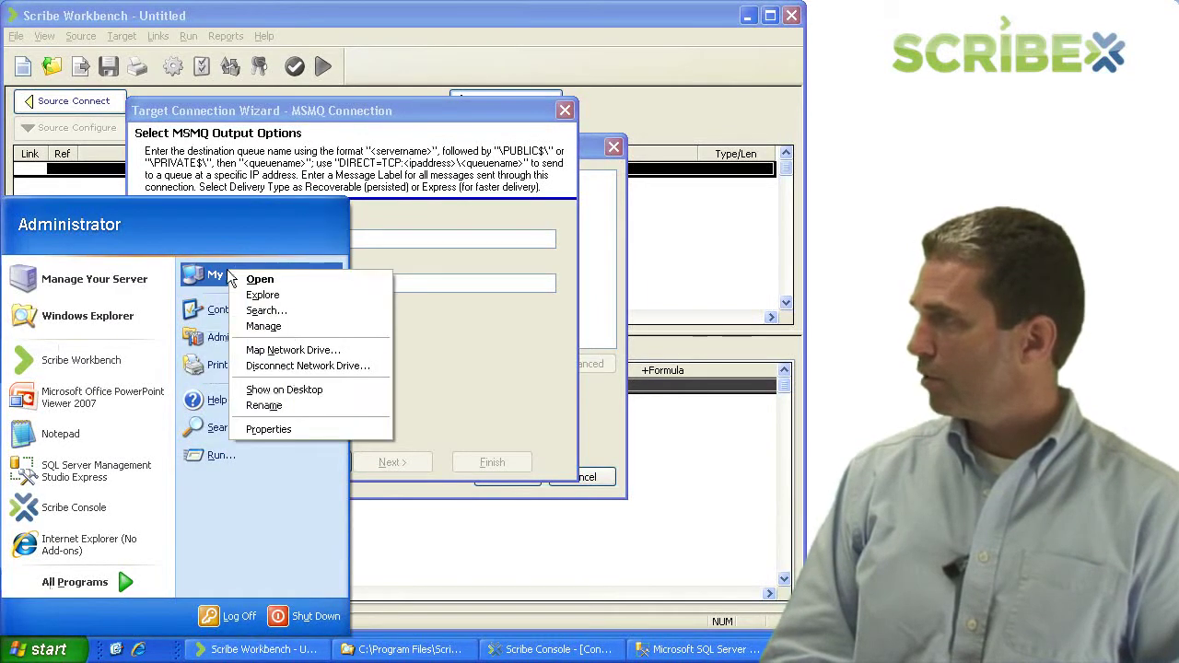
{"action": "key", "text": "Escape"}
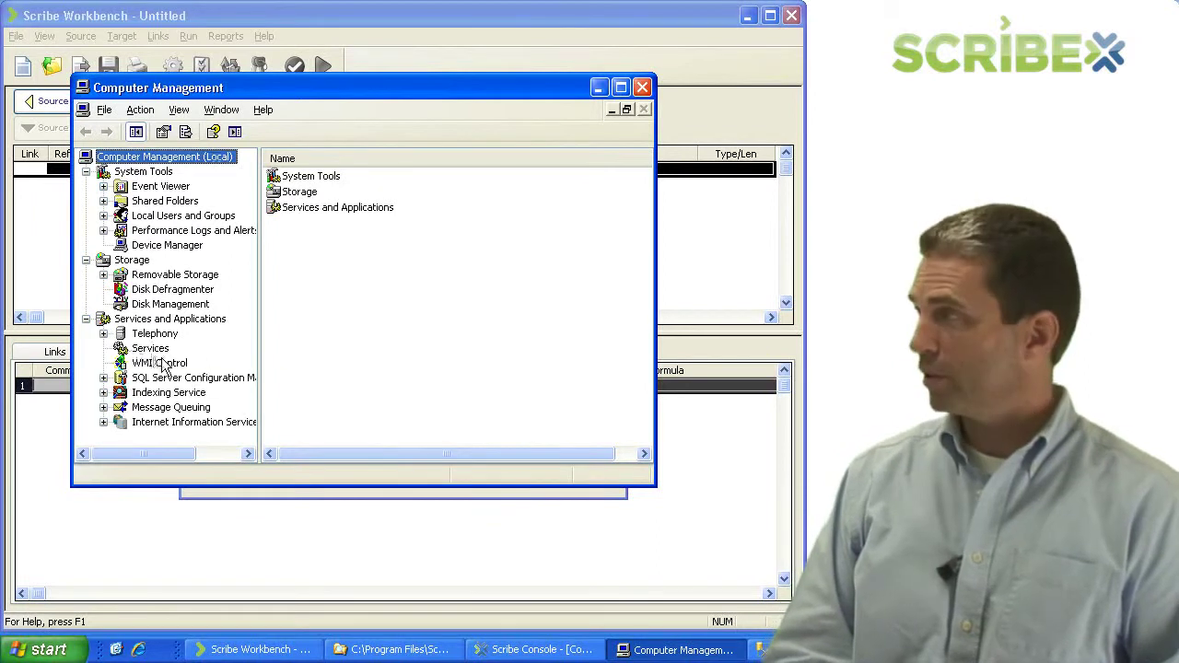
{"action": "left_click", "coordinate": [103, 407]}
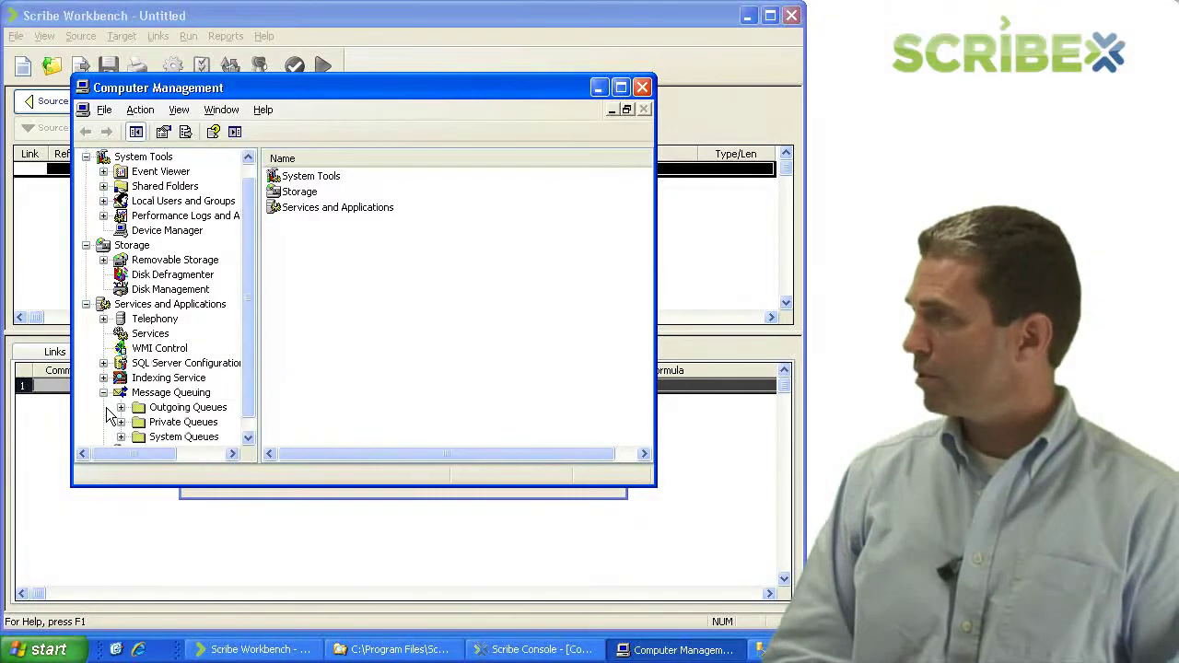
{"action": "left_click", "coordinate": [121, 422]}
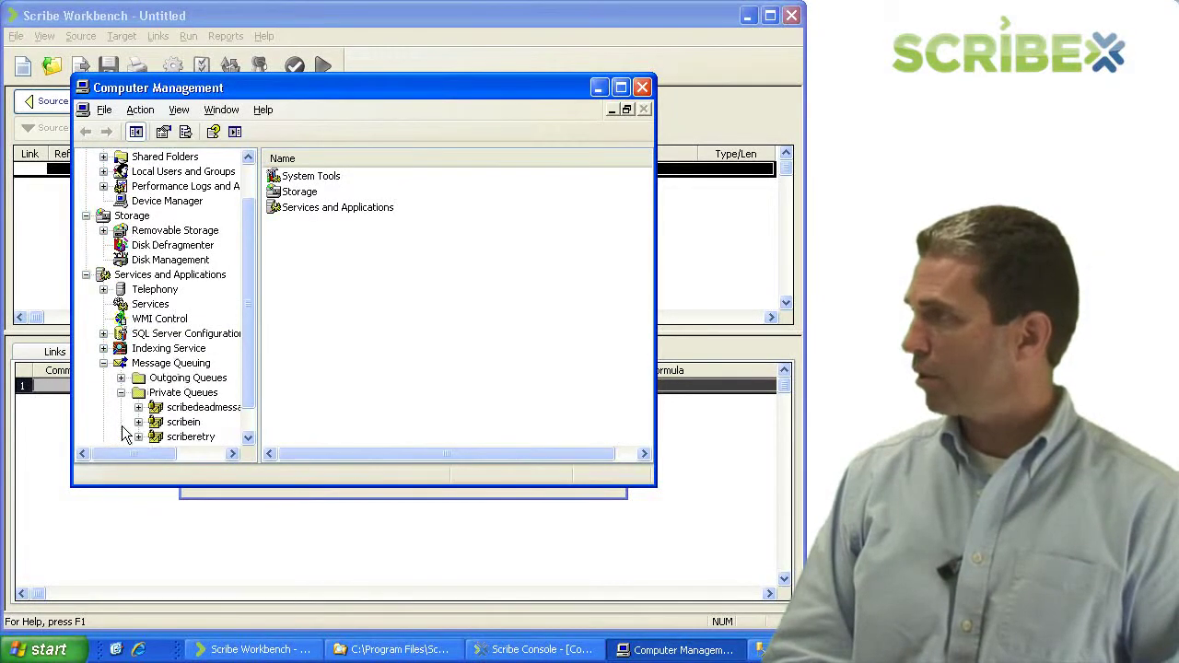
Copy the full queue path scribedemo\private$\scribein from the properties of the scribein private queue
{"action": "left_click", "coordinate": [176, 423]}
{"action": "right_click", "coordinate": [175, 425]}
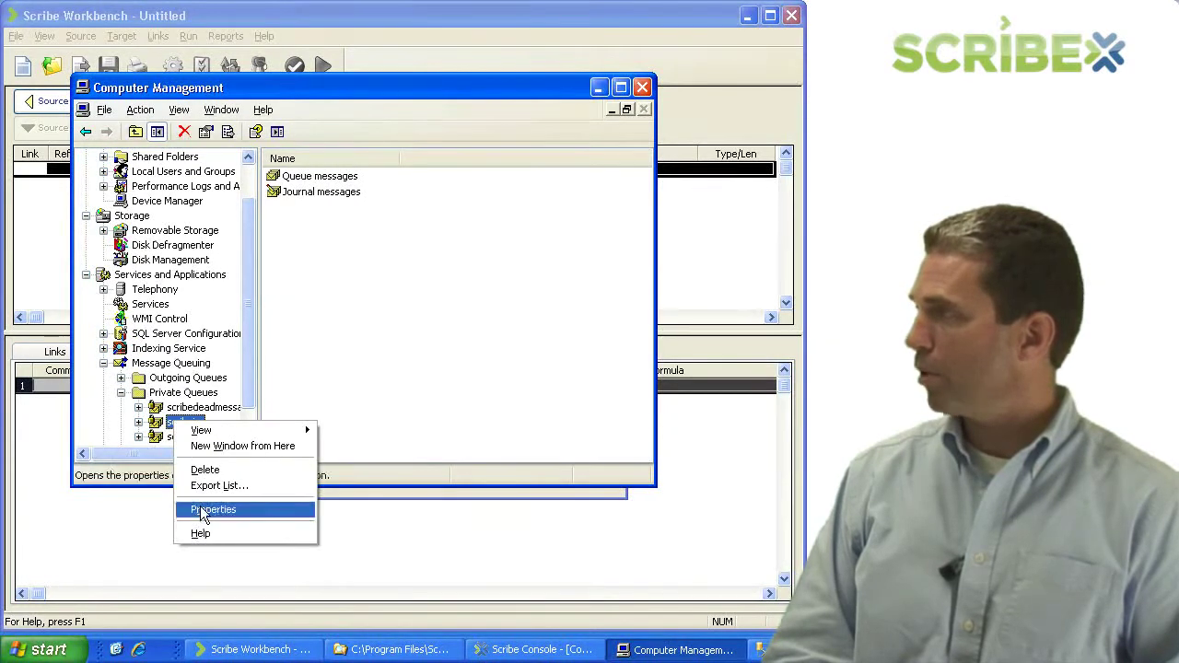
{"action": "left_click", "coordinate": [207, 511]}
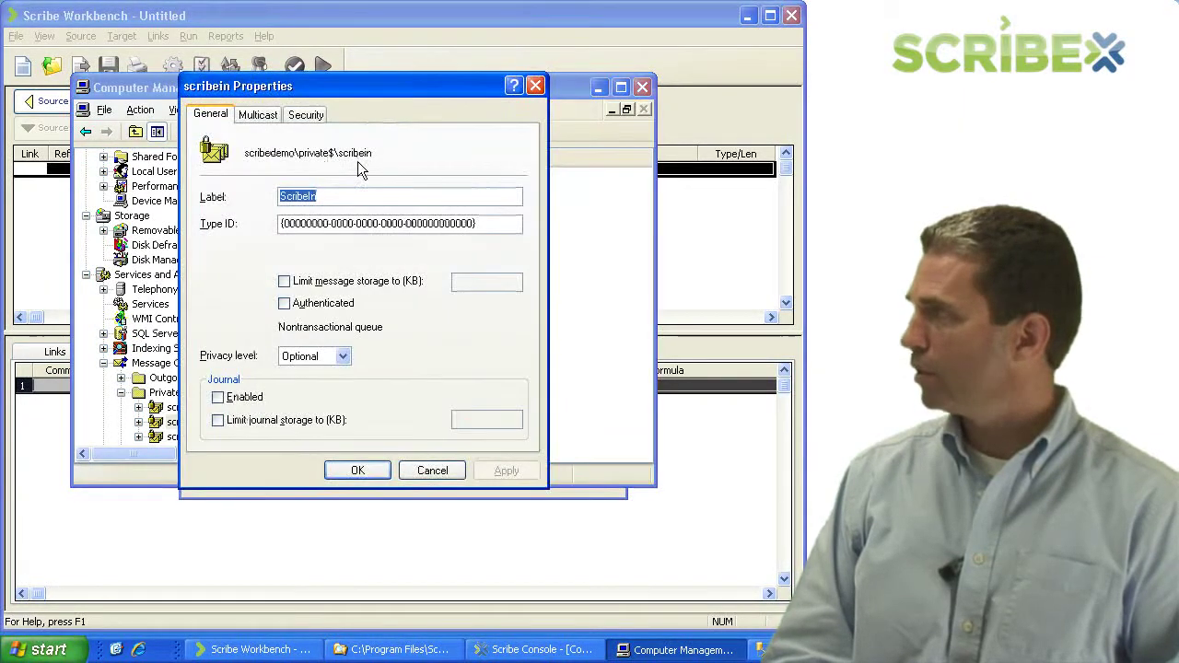
{"action": "left_click", "coordinate": [377, 154]}
{"action": "left_click_drag", "start_coordinate": [377, 154], "coordinate": [240, 157]}
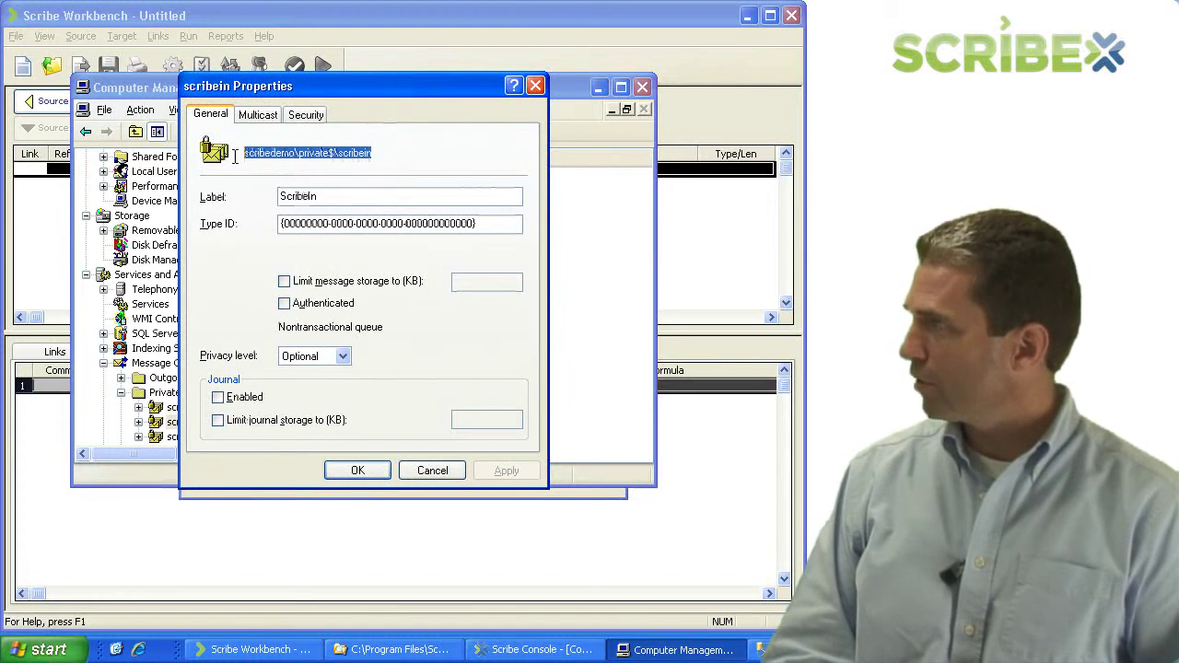
{"action": "right_click", "coordinate": [258, 161]}
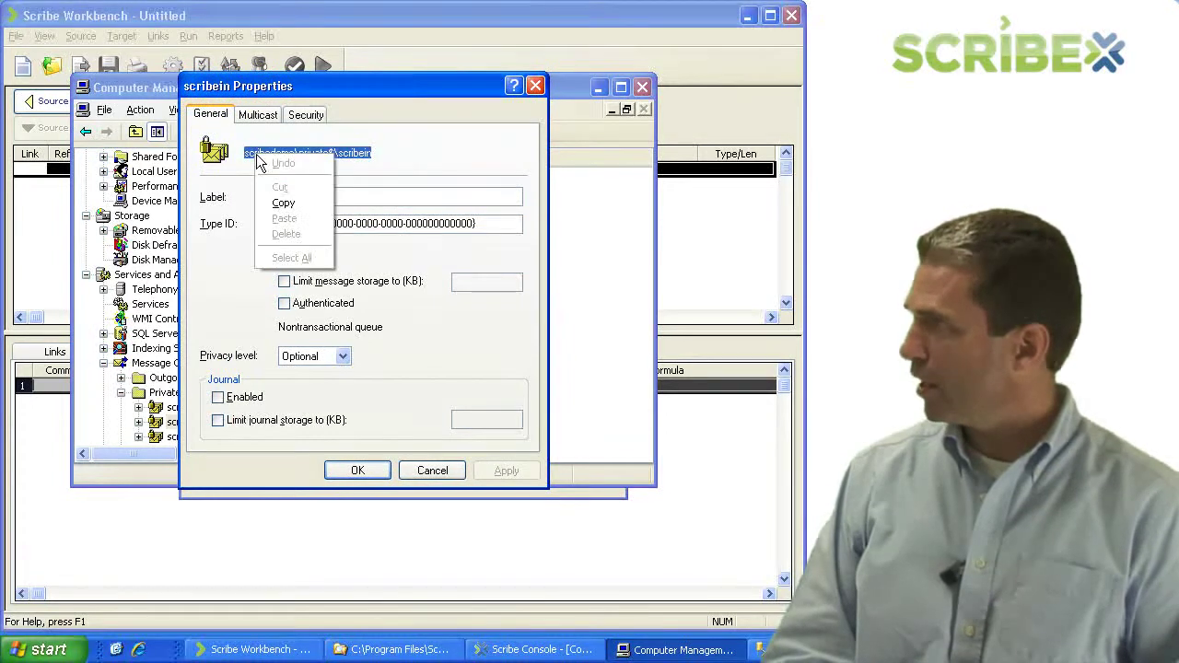
{"action": "left_click", "coordinate": [283, 202]}
Return to Scribe Workbench, set the destination message queue name to scribedemo\private$\scribein, and cancel the target connection
{"action": "left_click", "coordinate": [240, 493]}
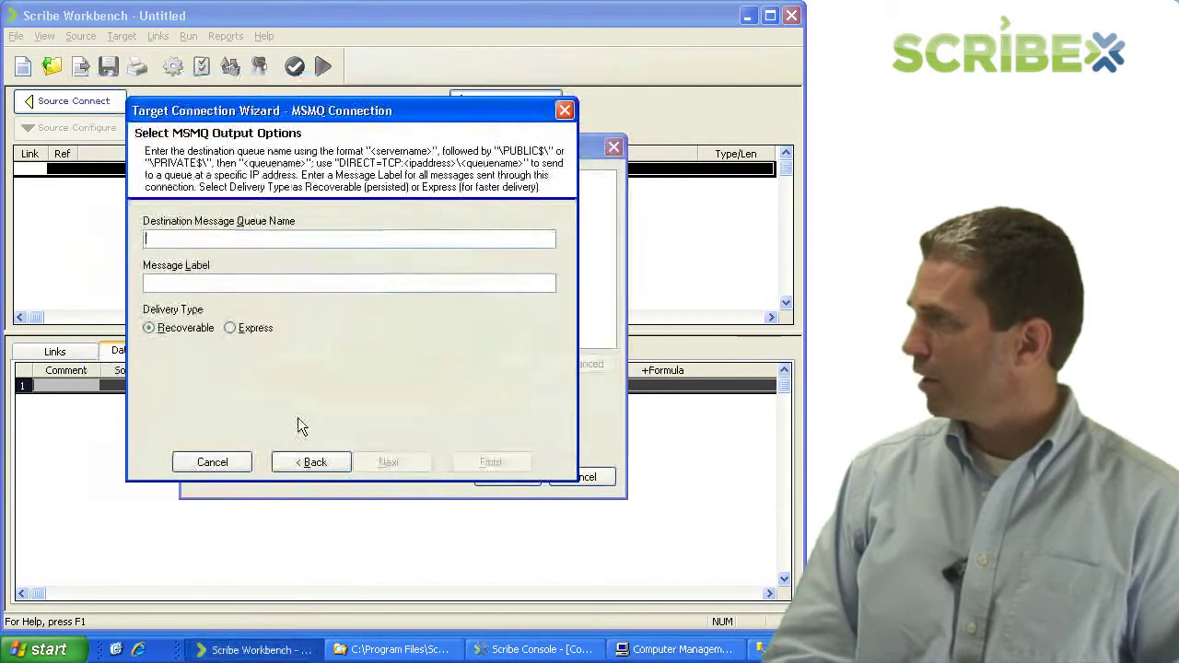
{"action": "right_click", "coordinate": [250, 239]}
{"action": "left_click", "coordinate": [280, 305]}
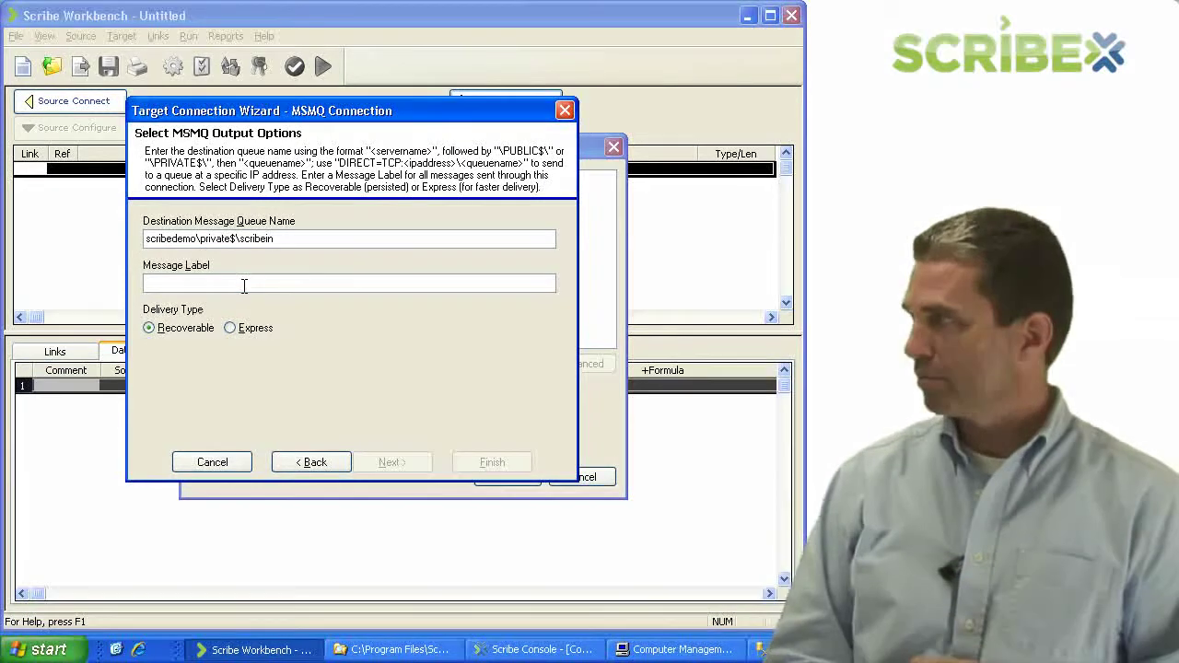
{"action": "left_click", "coordinate": [244, 285]}
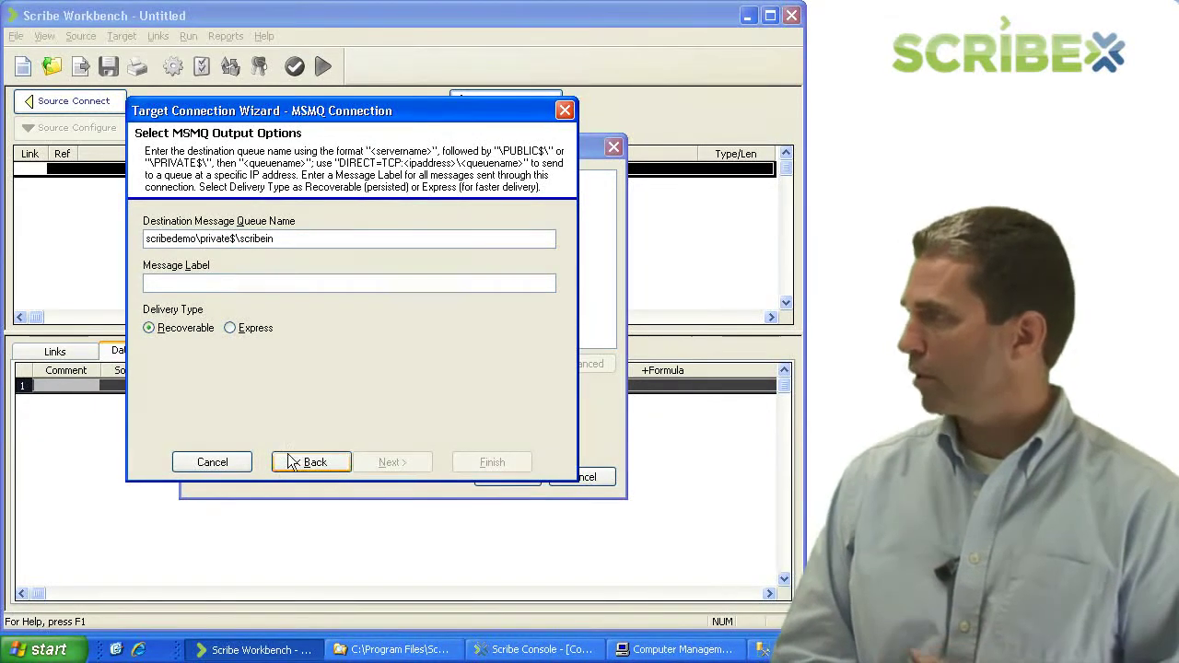
{"action": "left_click", "coordinate": [241, 462]}
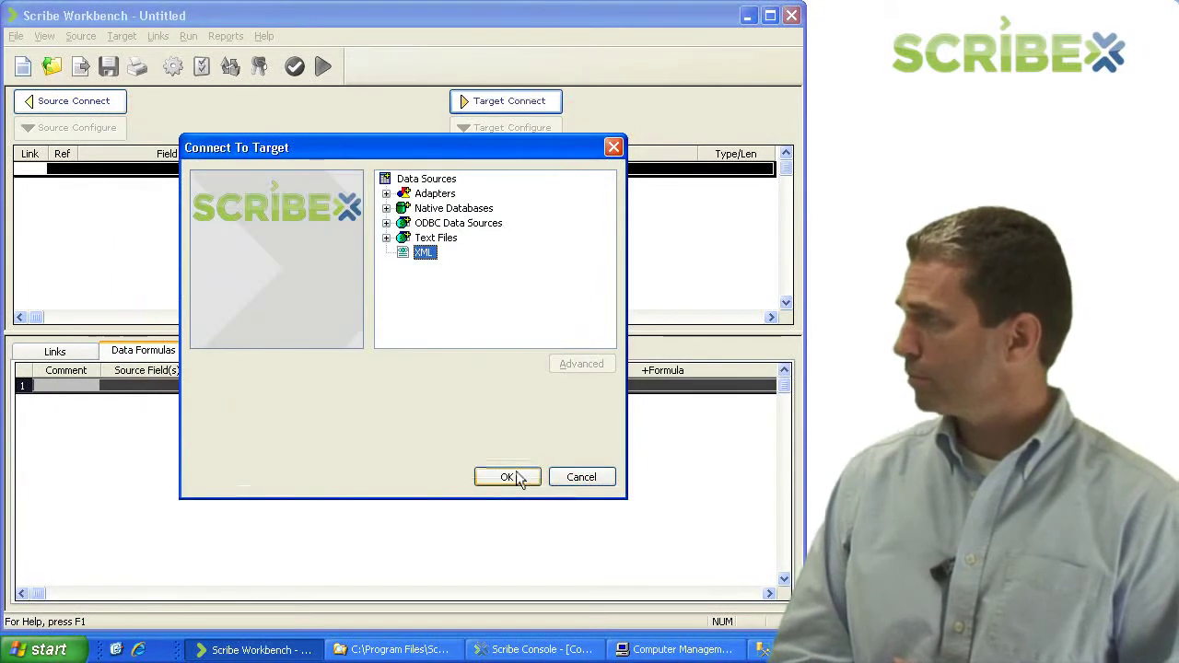
Start a new XML target connection and choose Web (FTP or HTTP) as its connection method
{"action": "left_click", "coordinate": [494, 477]}
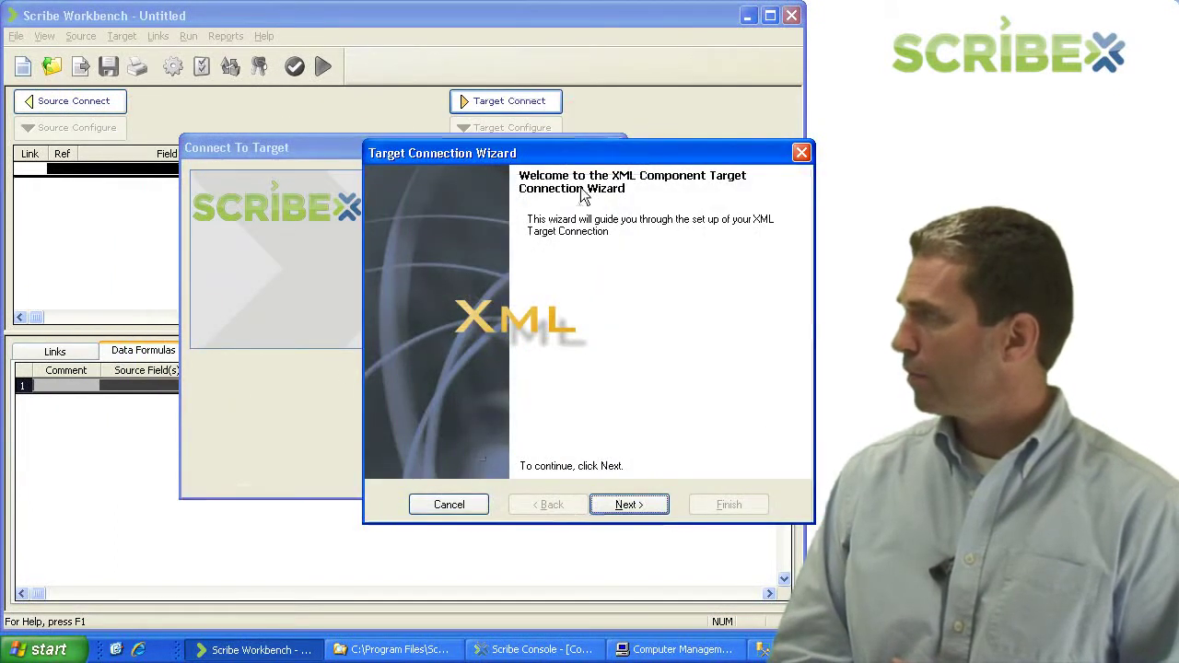
{"action": "left_click", "coordinate": [415, 476]}
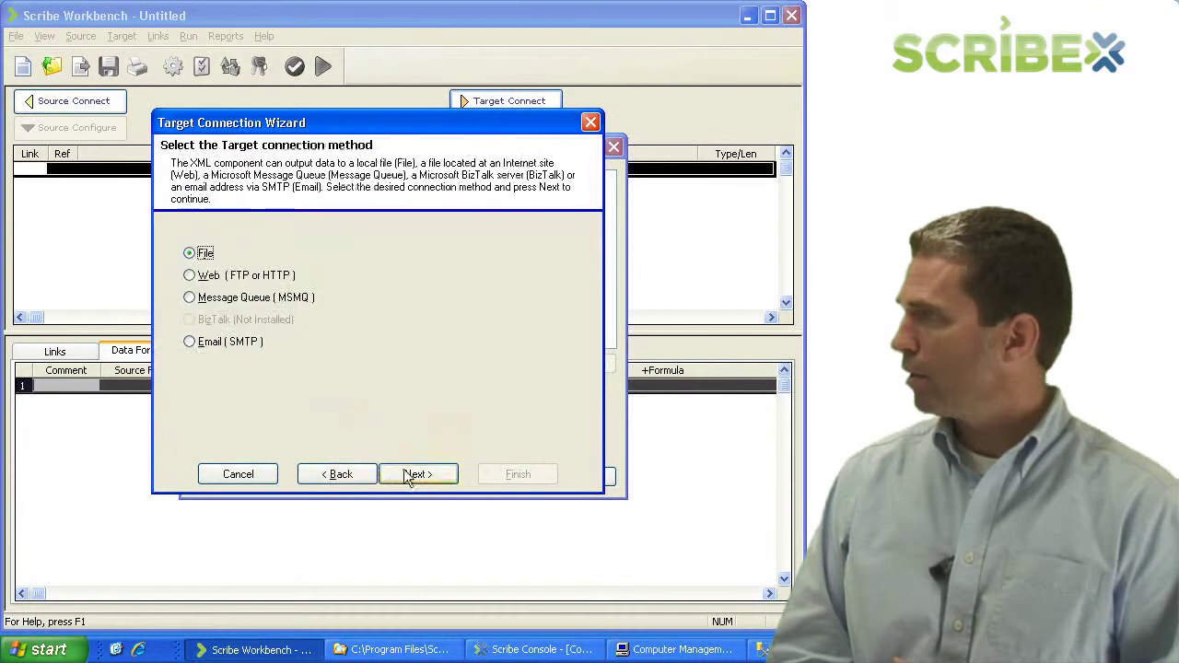
{"action": "left_click", "coordinate": [219, 276]}
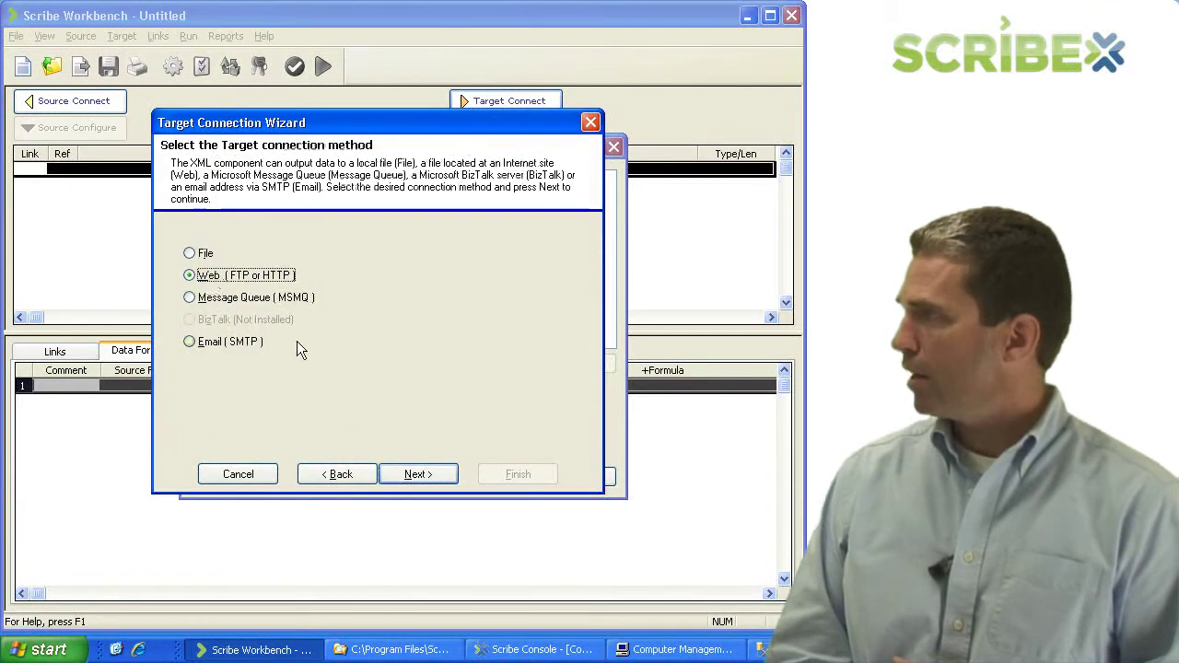
{"action": "left_click", "coordinate": [410, 473]}
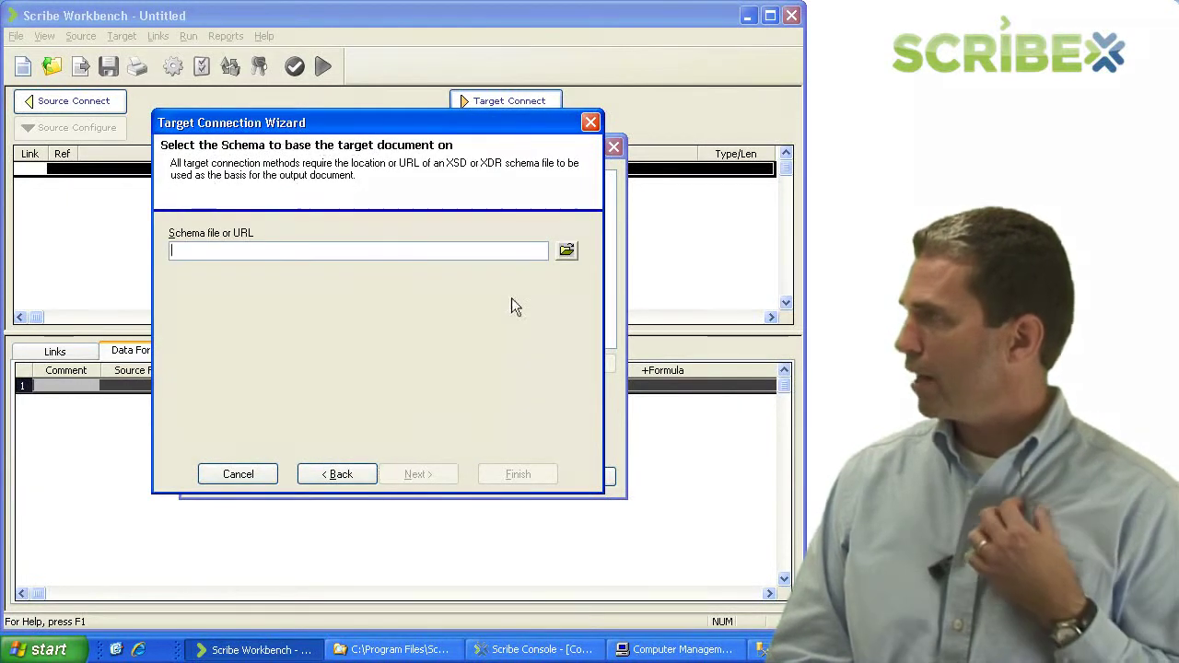
Base the web target document on the Order_Schema.xml schema from My Documents
{"action": "left_click", "coordinate": [566, 250]}
{"action": "double_click", "coordinate": [216, 152]}
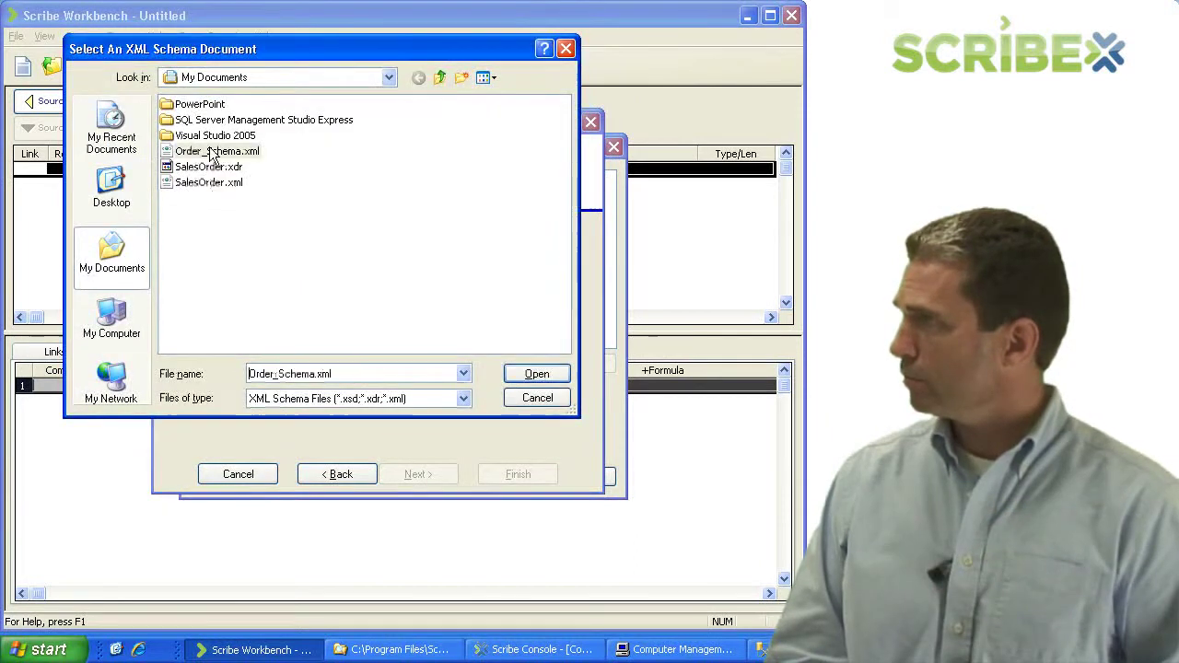
{"action": "left_click", "coordinate": [416, 473]}
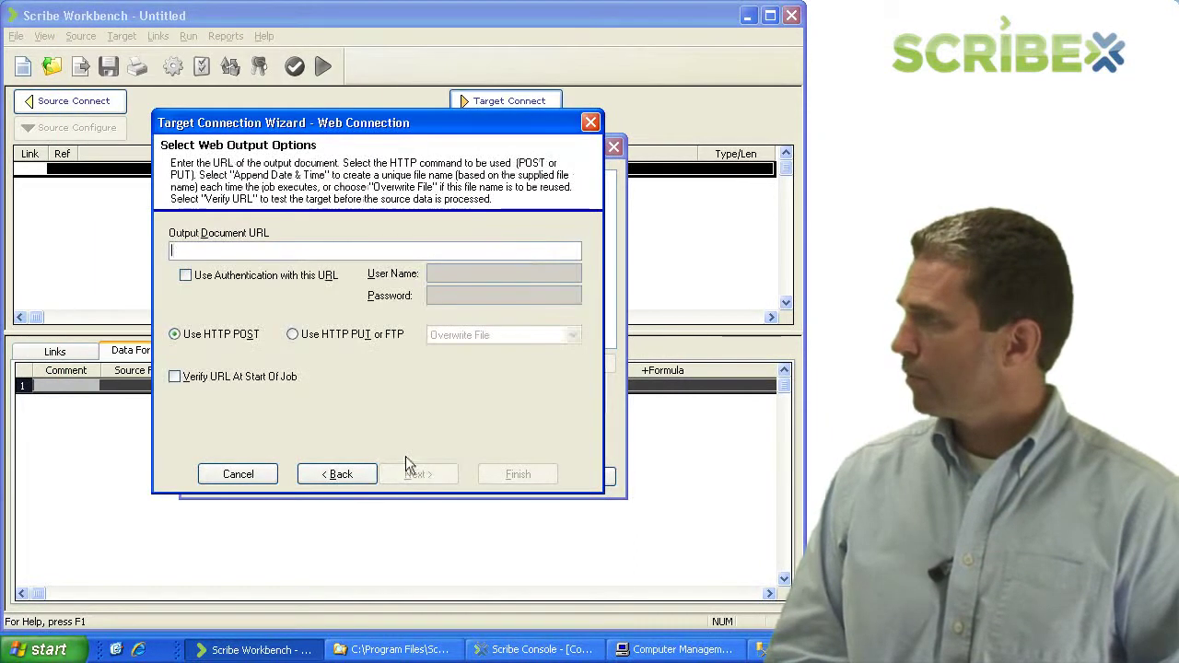
Enable authentication for the output URL, choose HTTP PUT or FTP with Overwrite File, and cancel the web connection
{"action": "left_click_drag", "start_coordinate": [287, 127], "coordinate": [252, 123]}
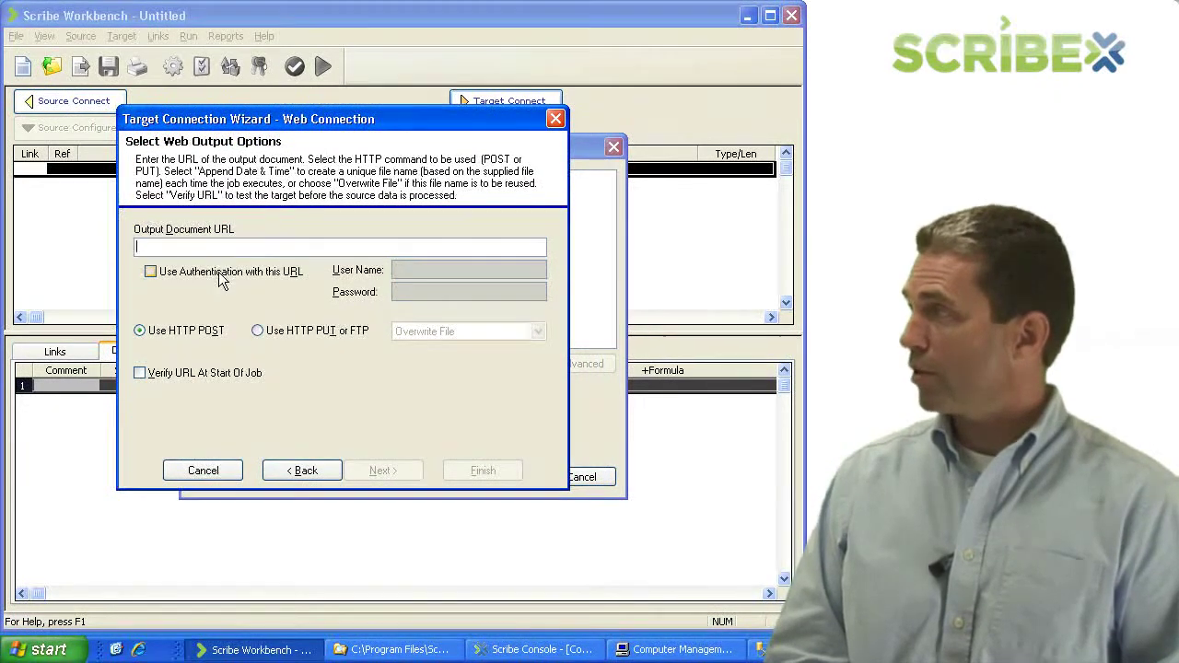
{"action": "left_click", "coordinate": [221, 280]}
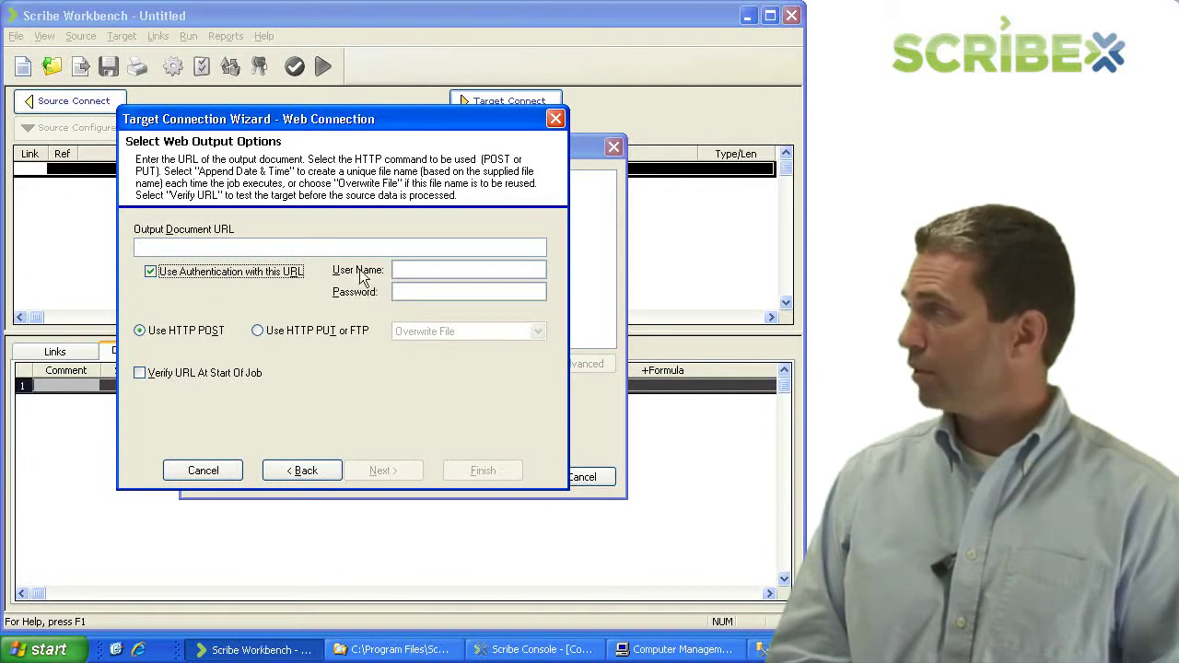
{"action": "left_click", "coordinate": [257, 332]}
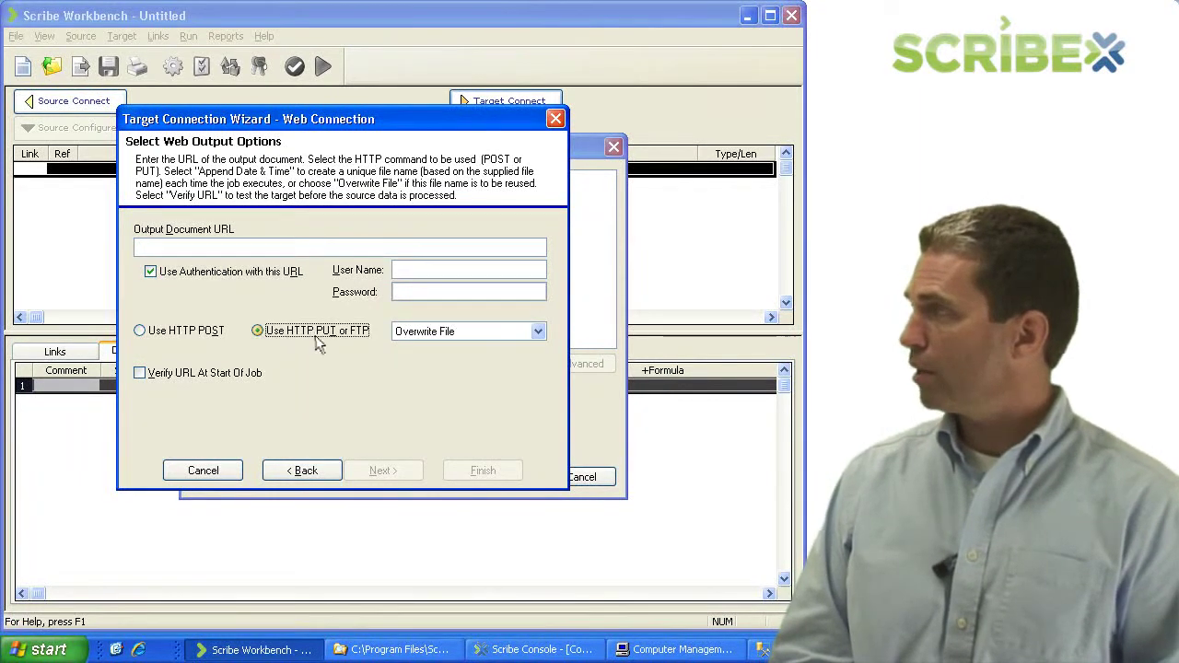
{"action": "left_click", "coordinate": [429, 335]}
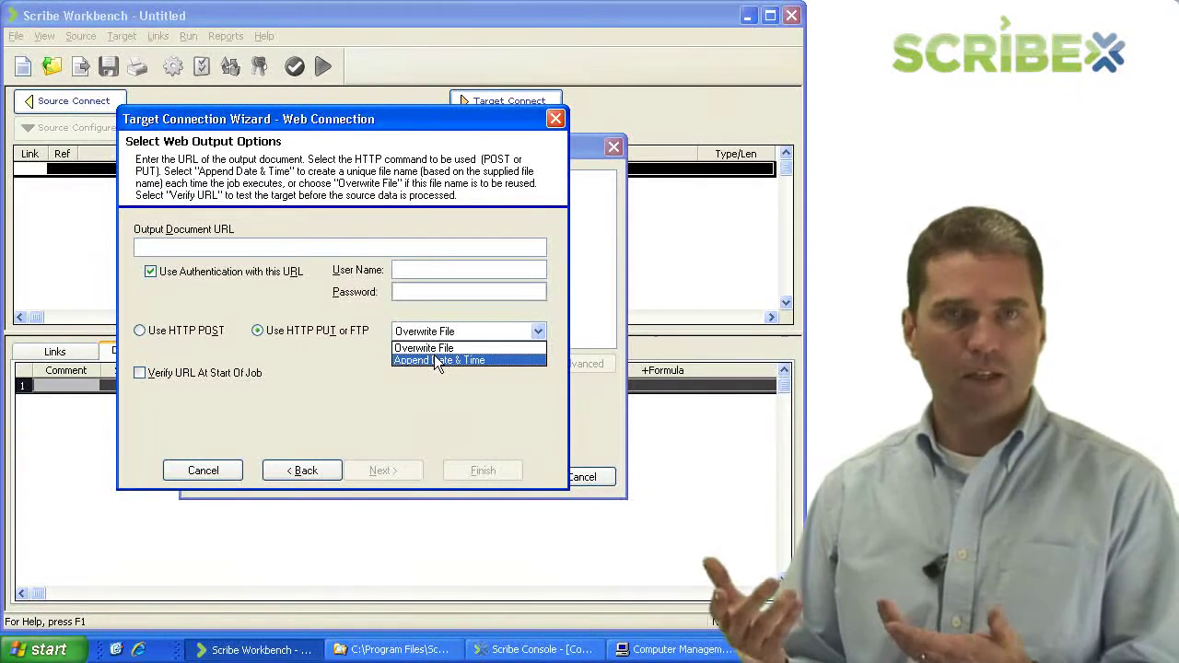
{"action": "left_click", "coordinate": [443, 347]}
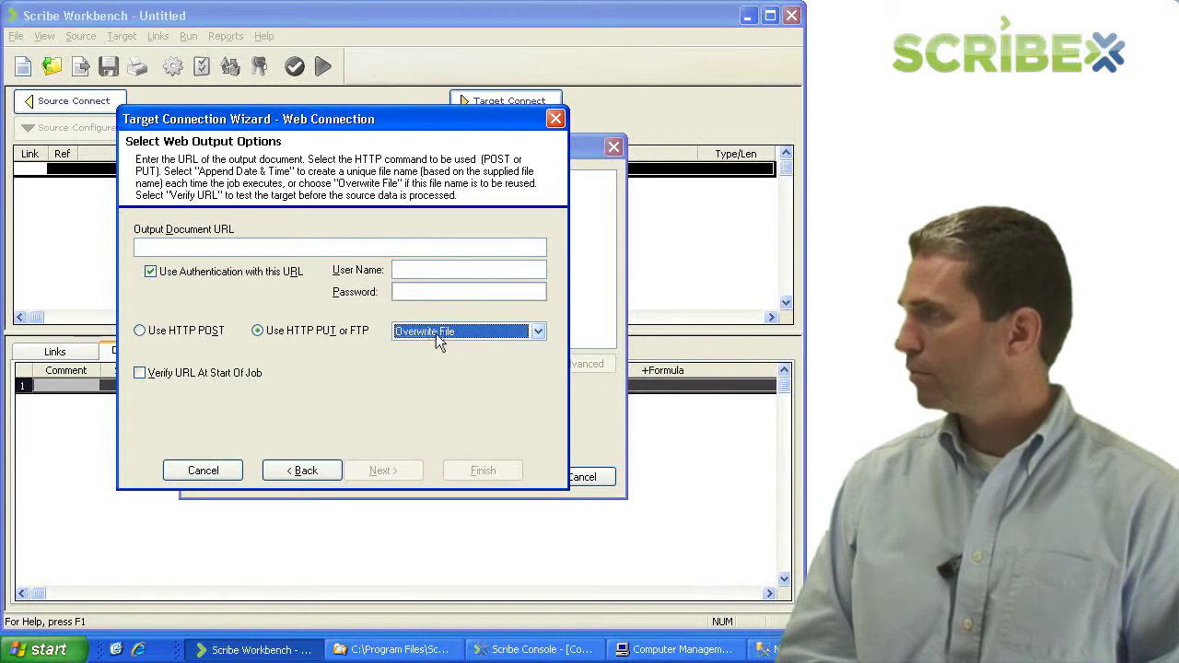
{"action": "left_click", "coordinate": [214, 472]}
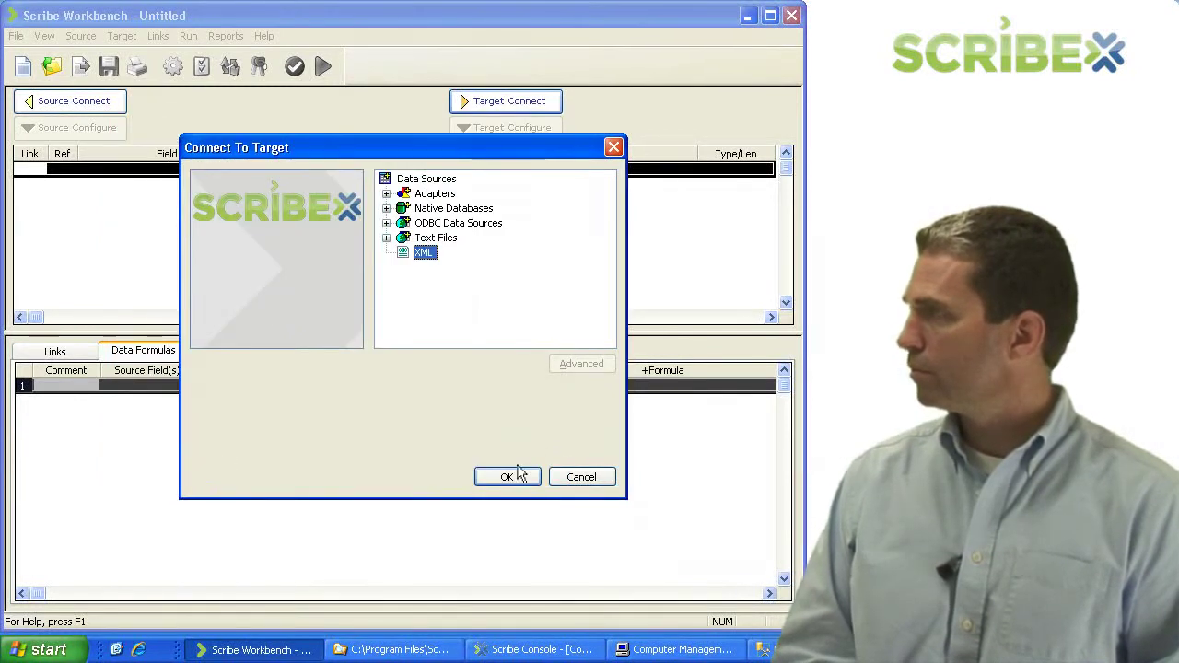
Start a new XML target connection with the File method and base the target document on Order_Schema.xml
{"action": "left_click", "coordinate": [512, 474]}
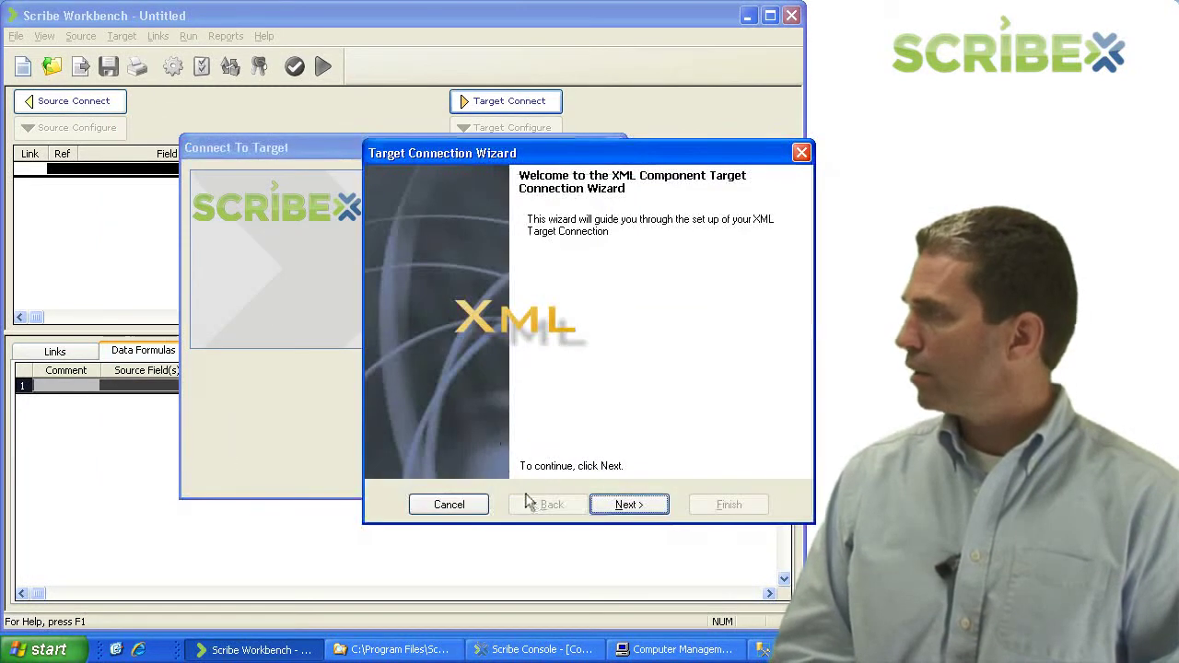
{"action": "left_click", "coordinate": [622, 506]}
{"action": "left_click", "coordinate": [618, 505]}
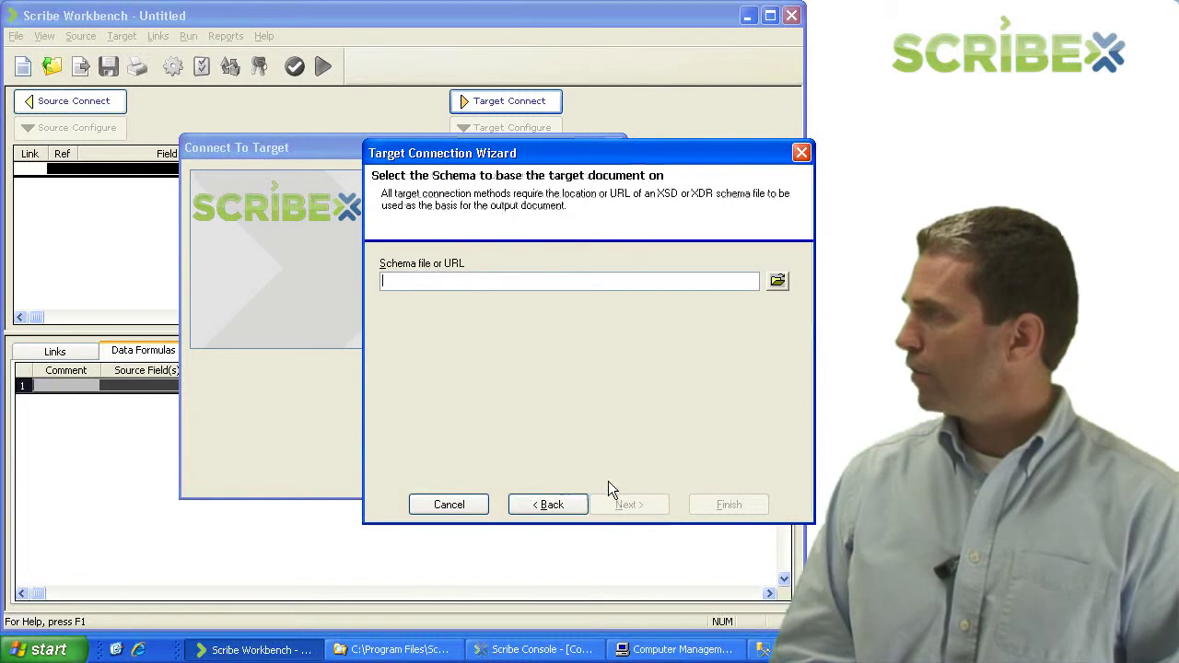
{"action": "left_click", "coordinate": [777, 283]}
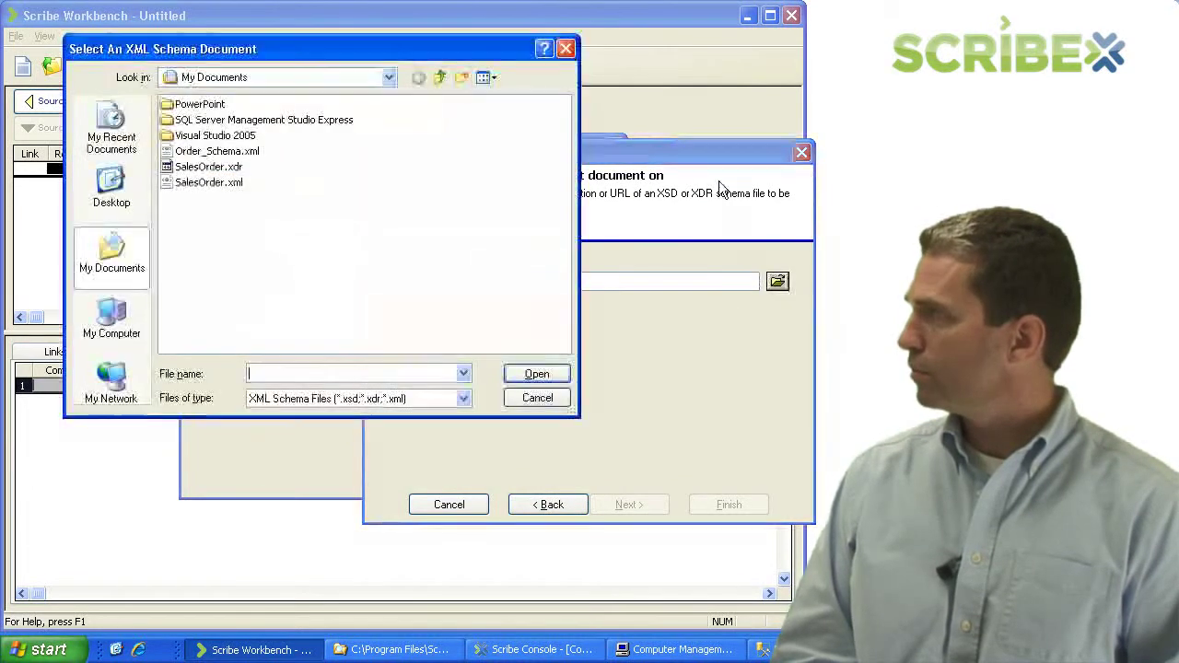
{"action": "double_click", "coordinate": [214, 152]}
{"action": "left_click", "coordinate": [625, 507]}
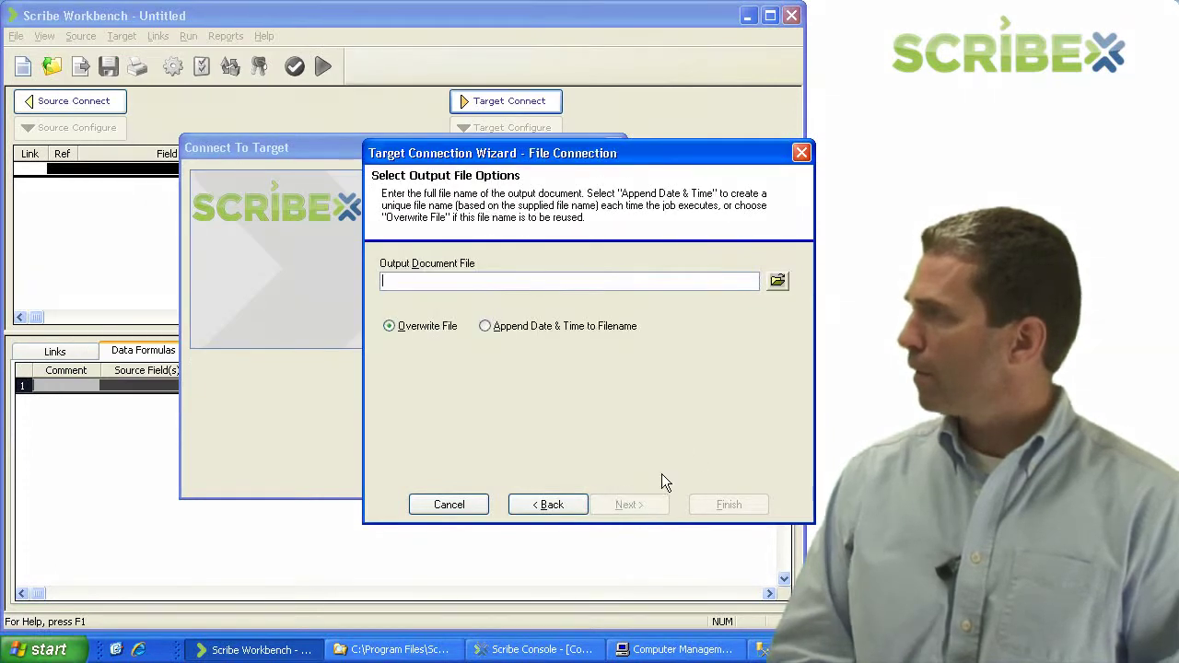
Set the output document to Order_Schema.xml in My Documents with date and time appended to the filename, and proceed to the summary
{"action": "left_click_drag", "start_coordinate": [643, 156], "coordinate": [350, 115]}
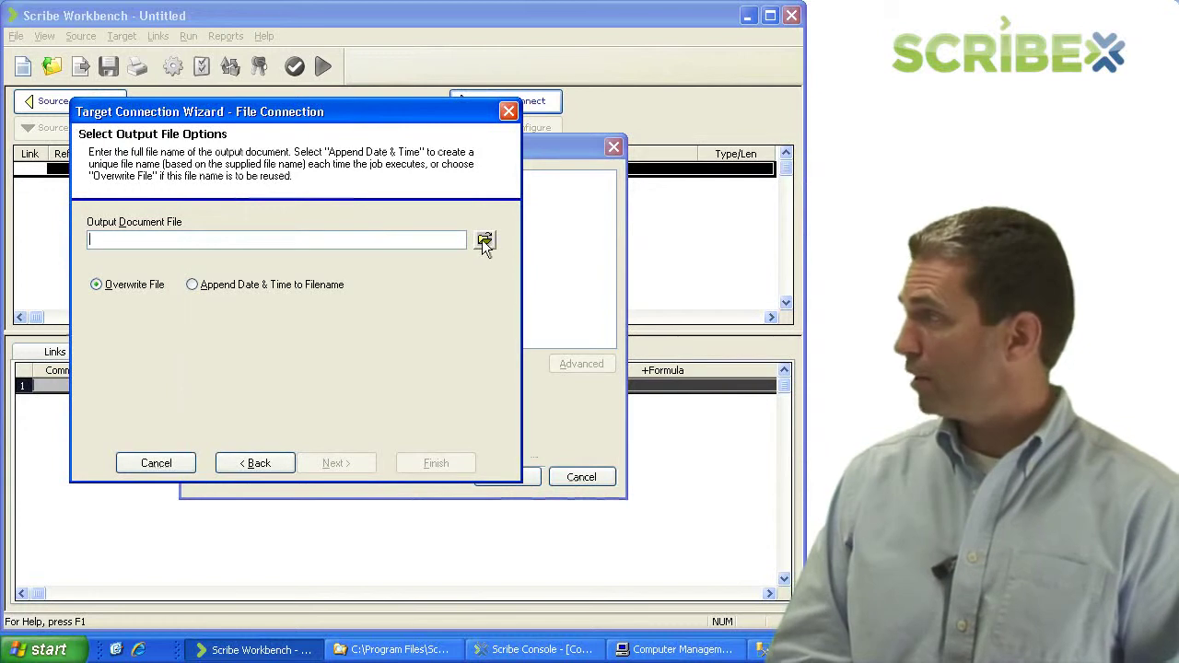
{"action": "left_click", "coordinate": [303, 287]}
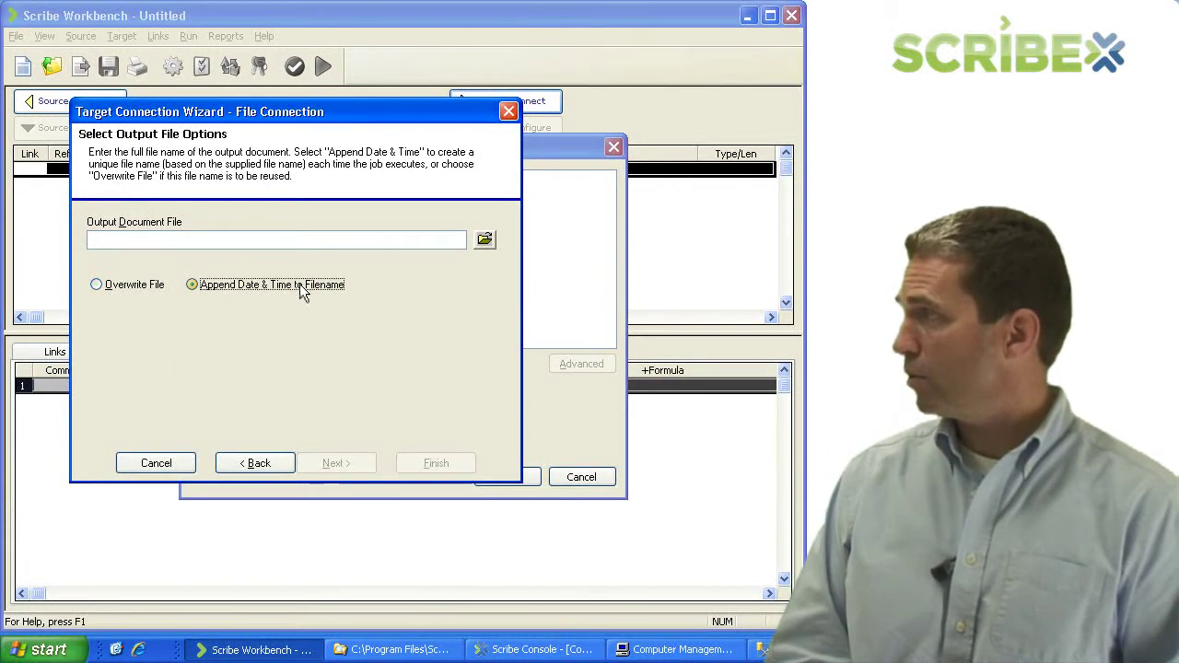
{"action": "left_click", "coordinate": [484, 239]}
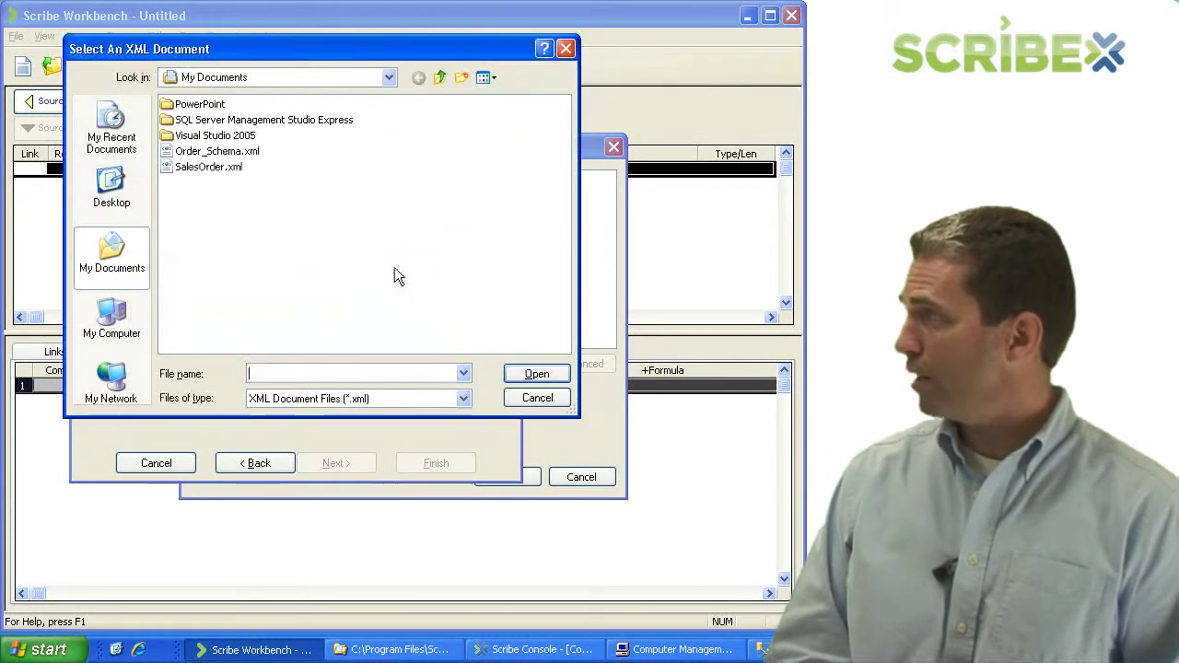
{"action": "double_click", "coordinate": [230, 152]}
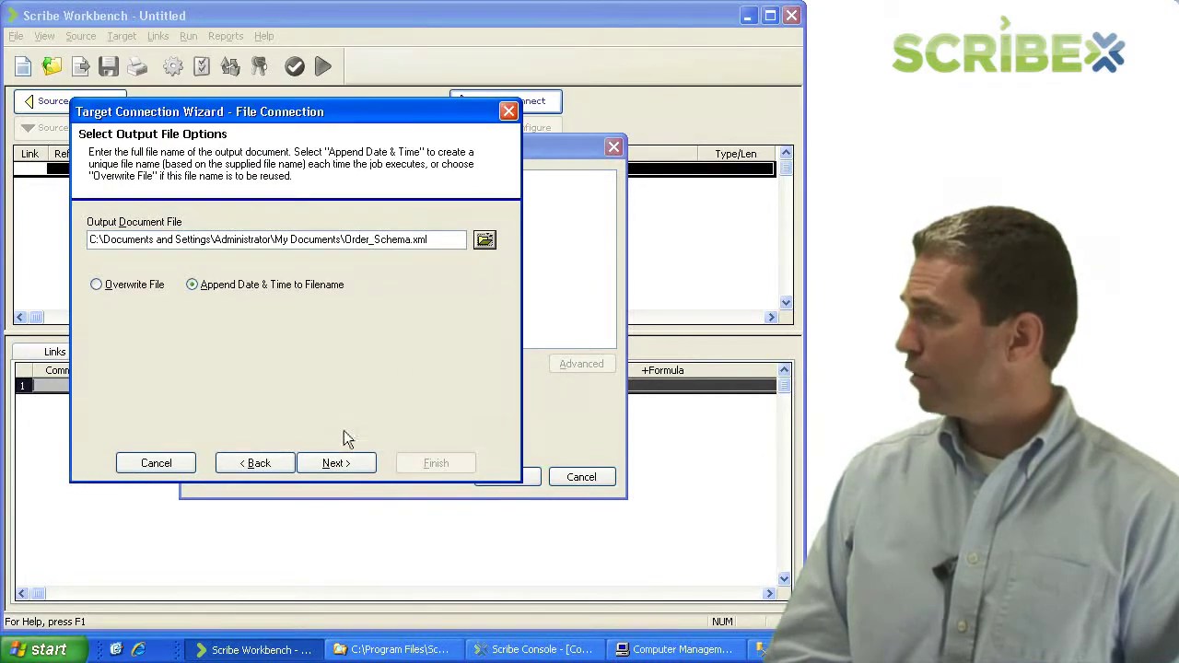
{"action": "left_click", "coordinate": [334, 466]}
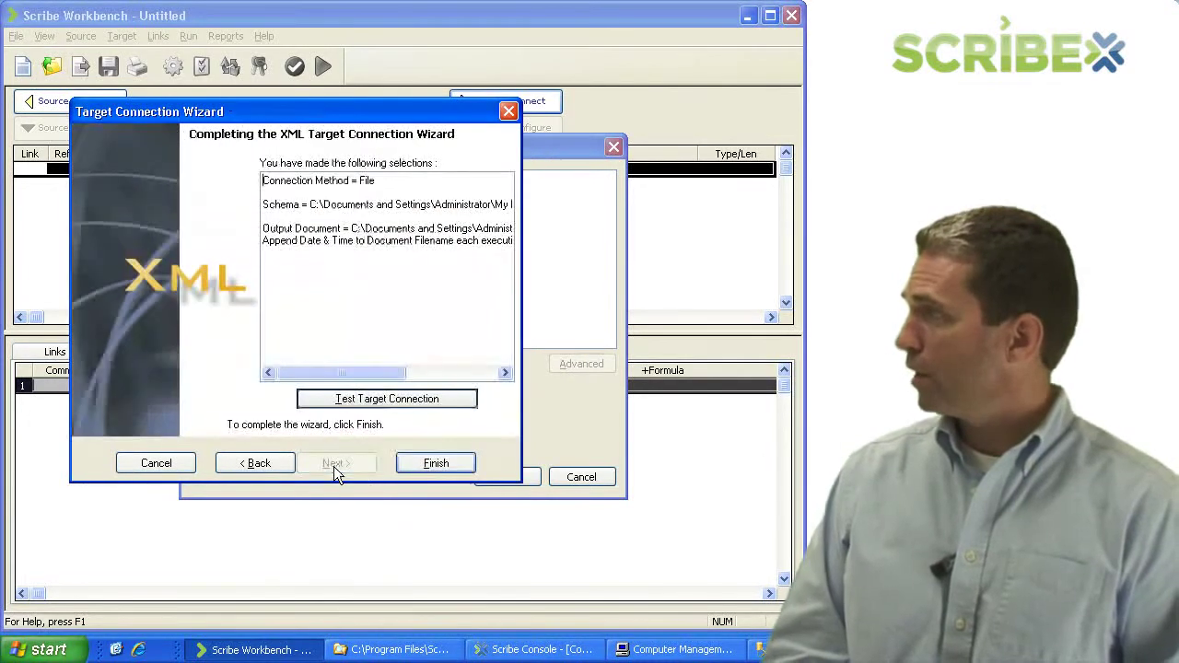
Finish the XML target connection and add an Insert step for the Orders XML object, bringing its target settings into view
{"action": "left_click", "coordinate": [417, 464]}
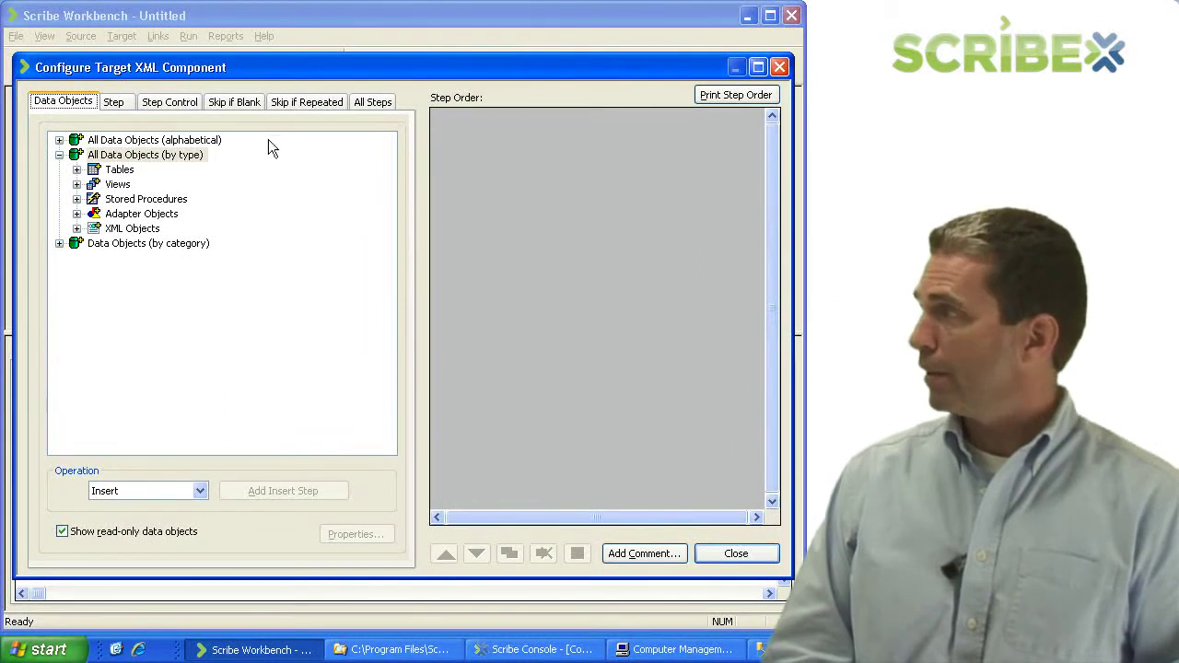
{"action": "left_click", "coordinate": [78, 230]}
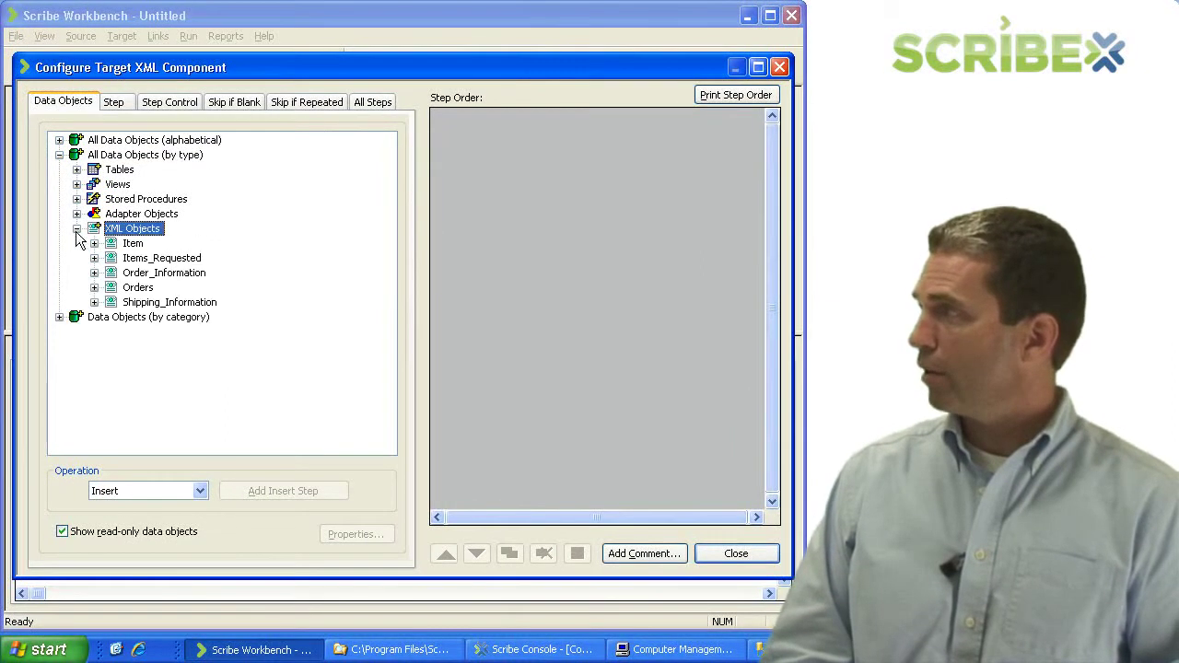
{"action": "left_click", "coordinate": [136, 288]}
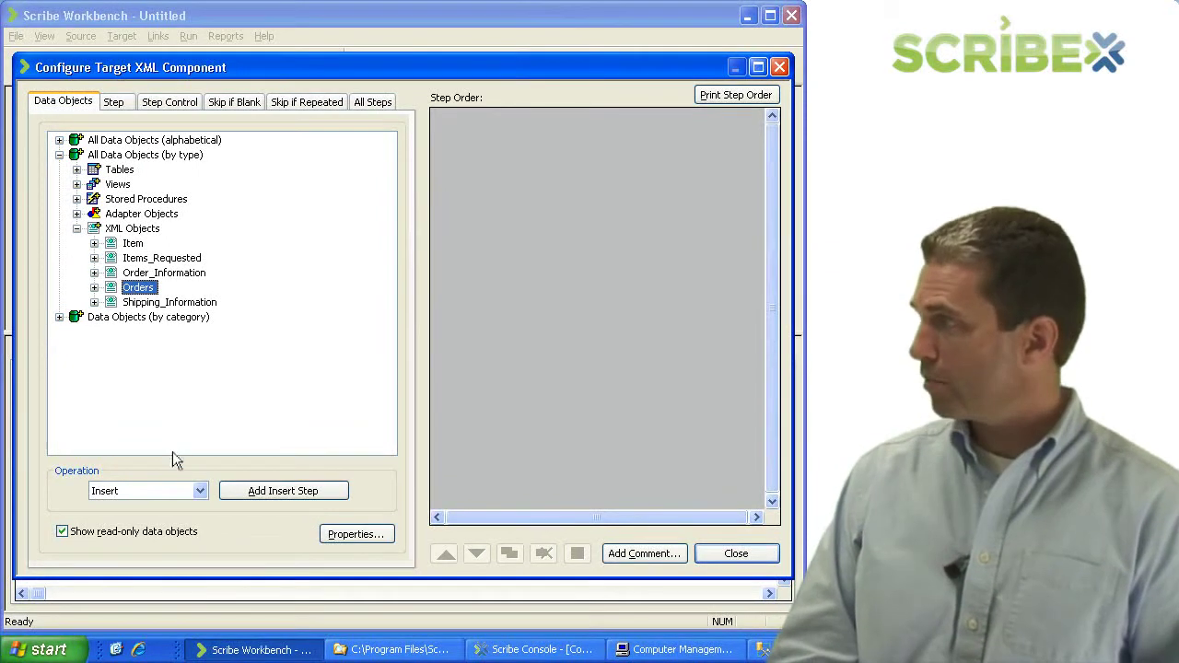
{"action": "left_click", "coordinate": [178, 507]}
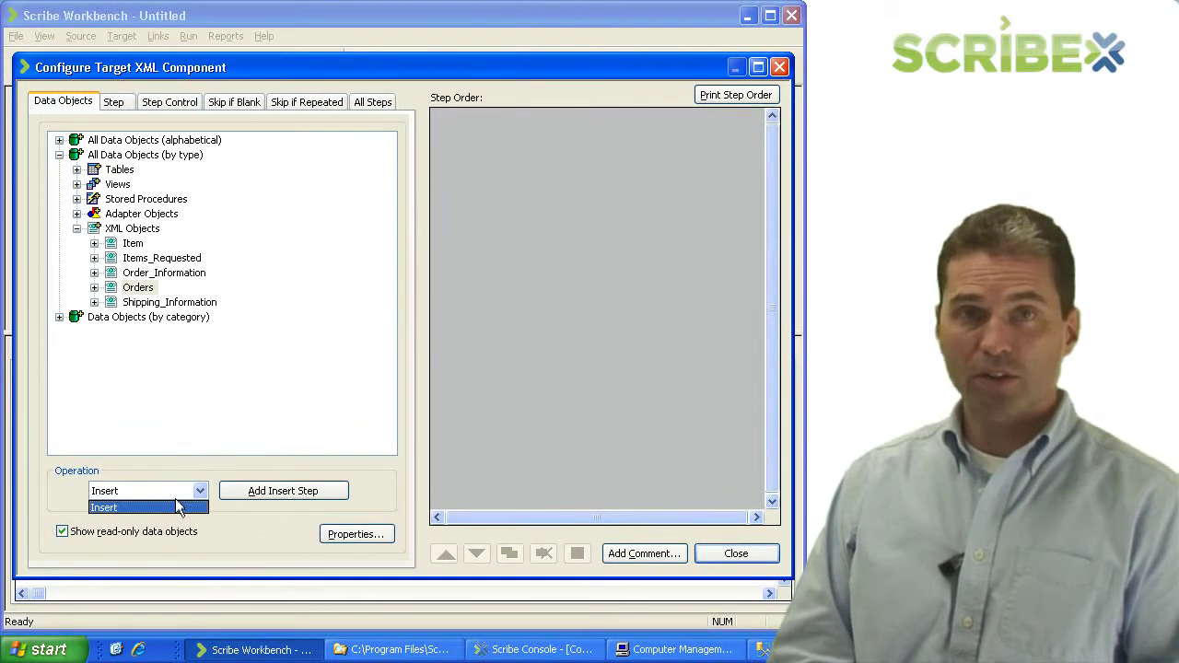
{"action": "left_click", "coordinate": [233, 492]}
{"action": "left_click", "coordinate": [235, 492]}
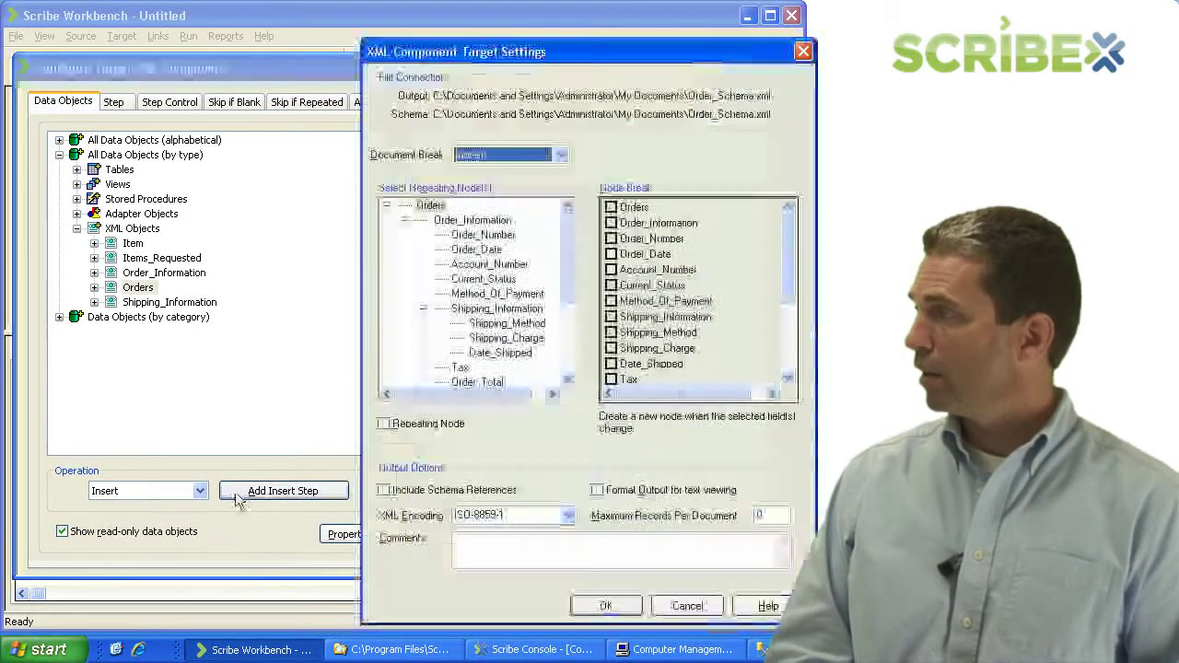
{"action": "left_click_drag", "start_coordinate": [447, 57], "coordinate": [168, 38]}
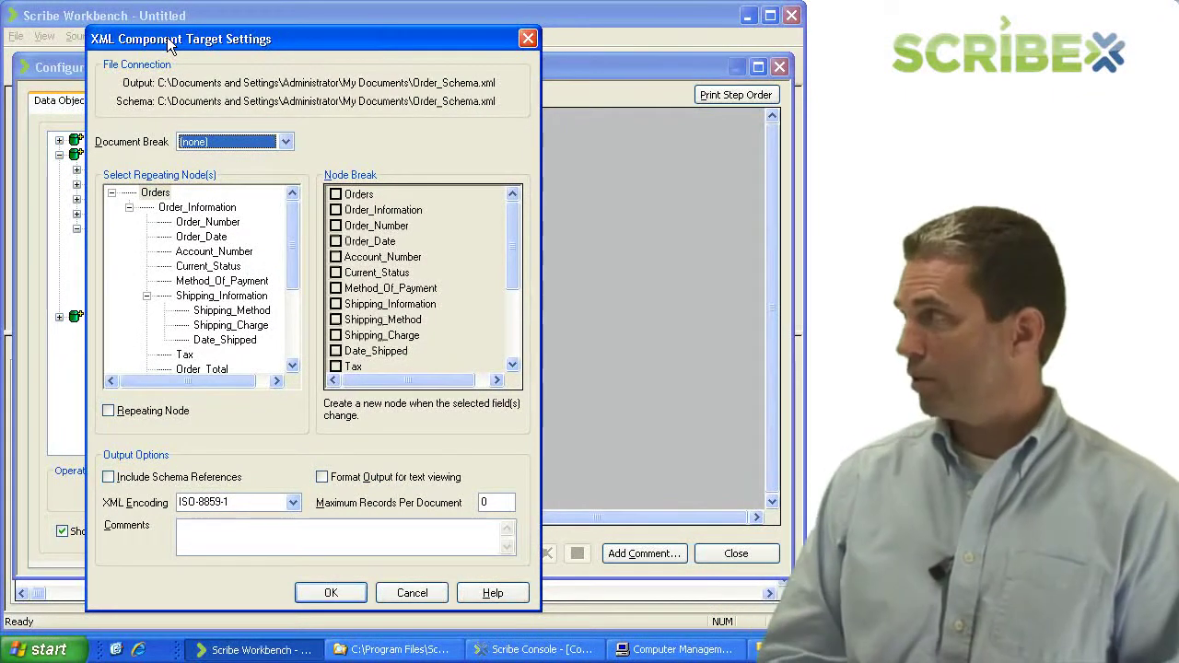
Try Order_Number as the Document Break field, and return the Document Break to (none)
{"action": "left_click", "coordinate": [241, 142]}
{"action": "left_click", "coordinate": [240, 138]}
{"action": "left_click", "coordinate": [240, 137]}
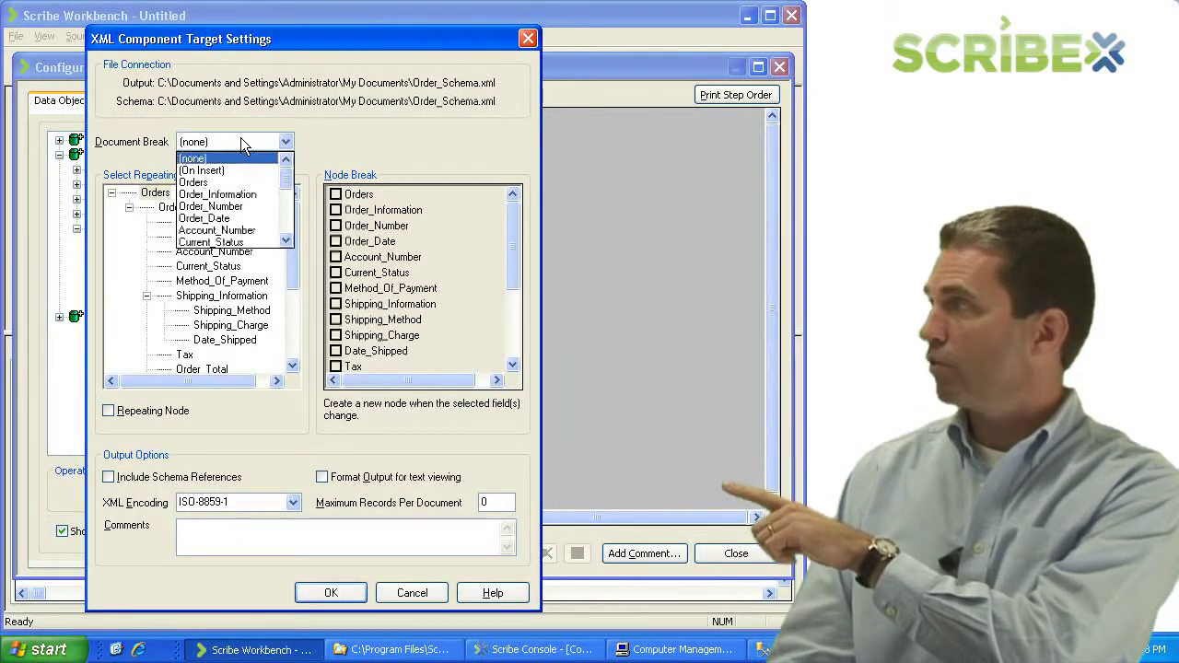
{"action": "left_click", "coordinate": [237, 208]}
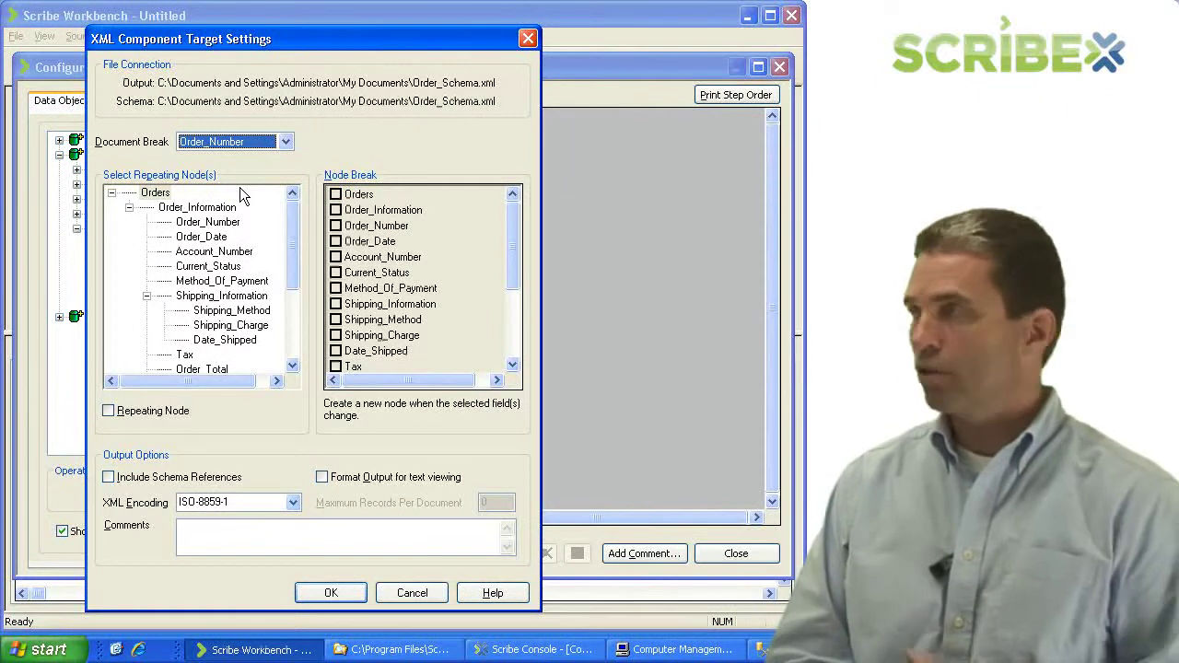
{"action": "left_click", "coordinate": [179, 209]}
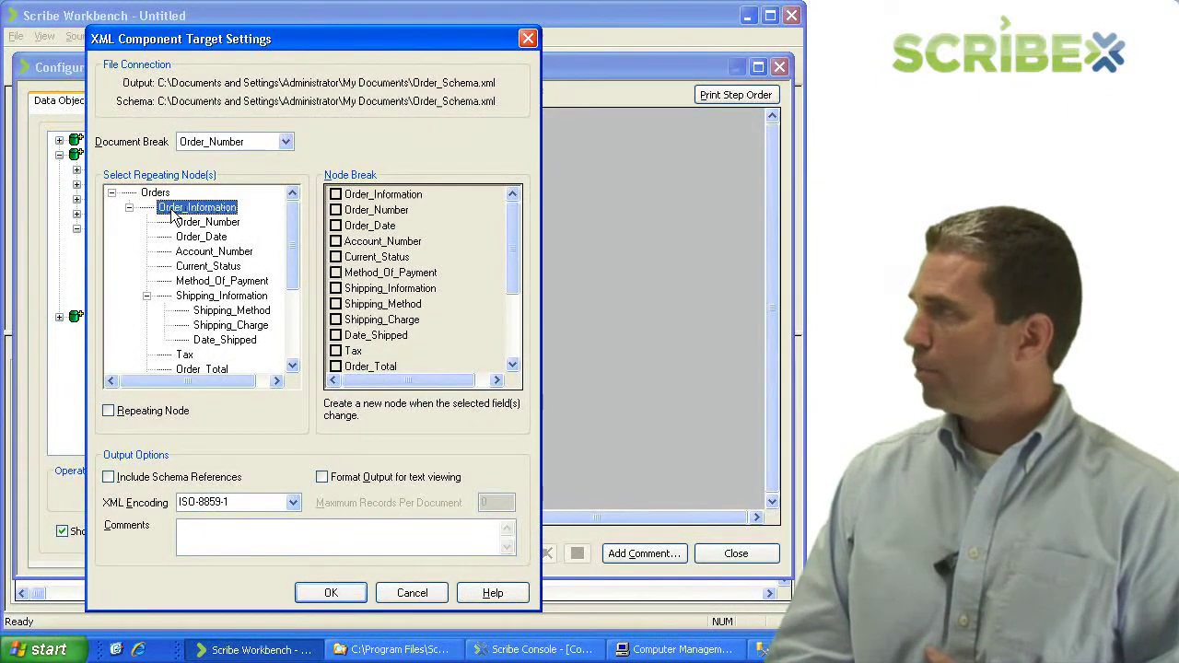
{"action": "left_click", "coordinate": [222, 145]}
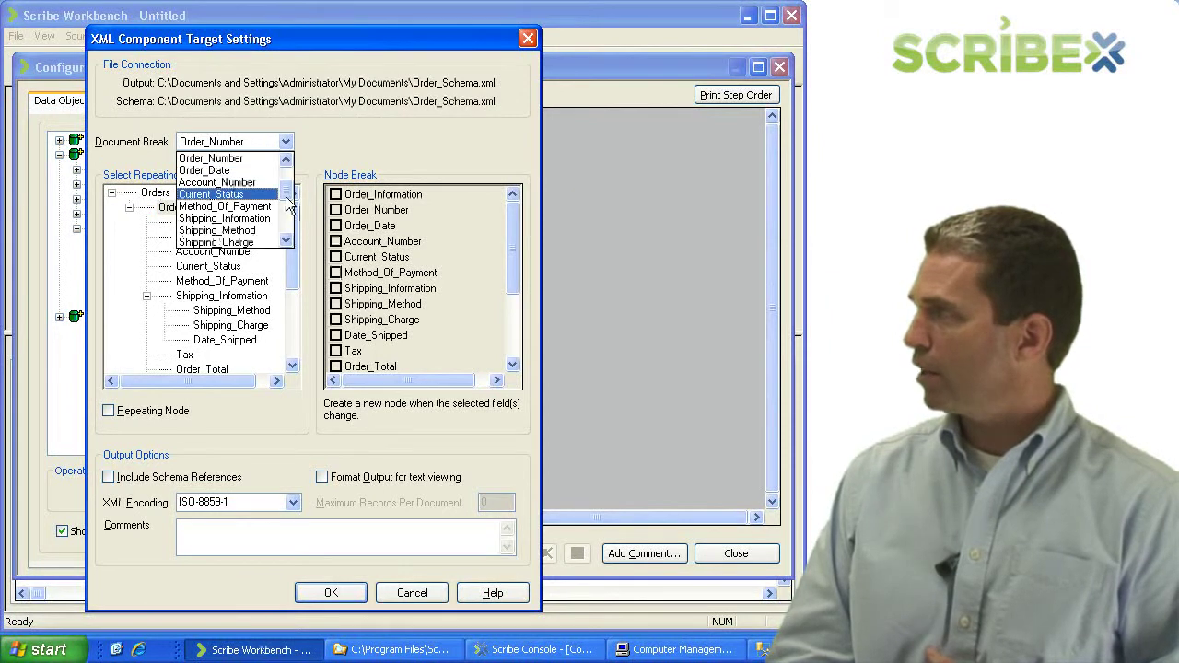
{"action": "left_click", "coordinate": [236, 159]}
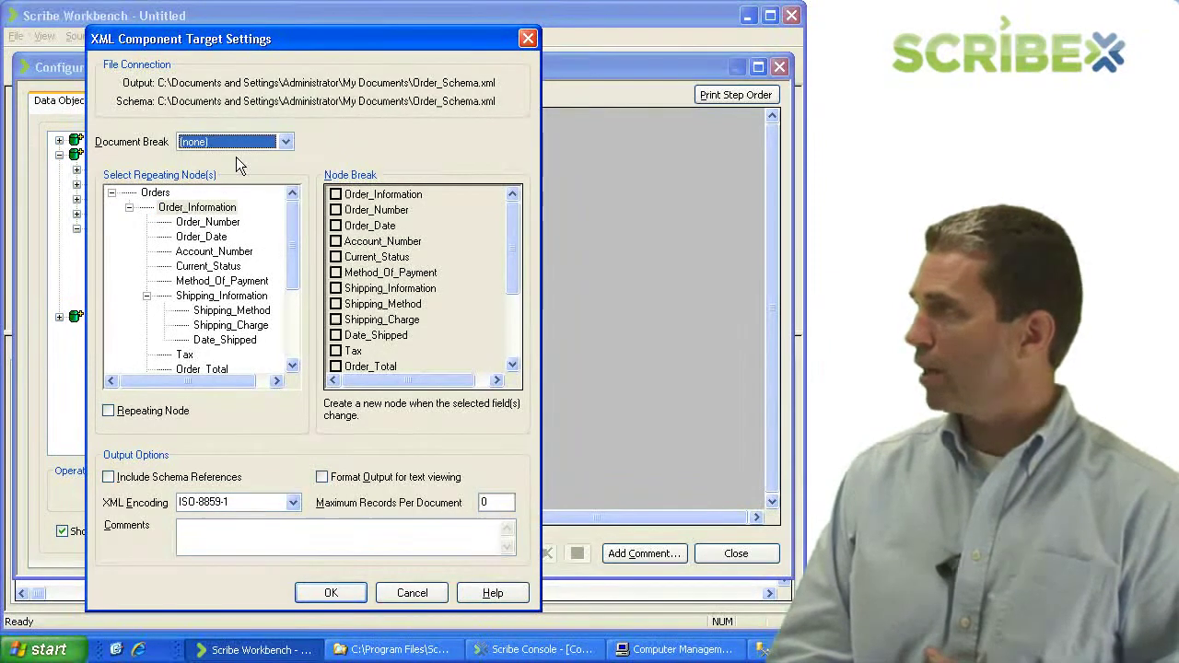
Make Order_Information a repeating node with a node break on Order_Number
{"action": "left_click", "coordinate": [198, 209]}
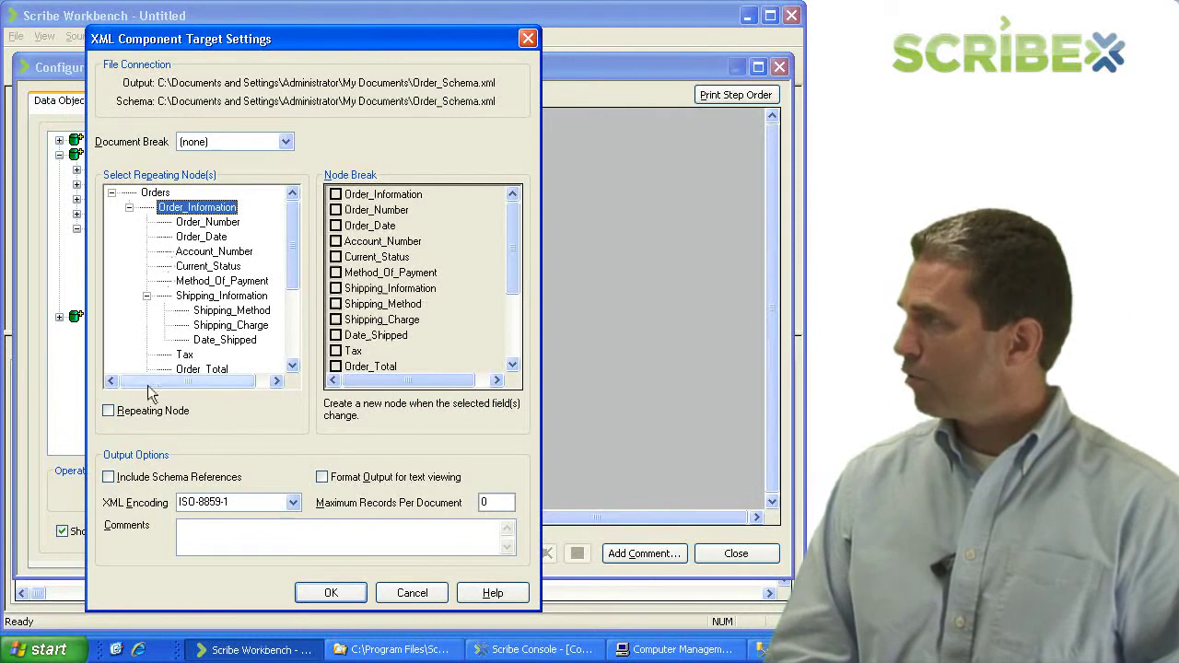
{"action": "left_click", "coordinate": [137, 416]}
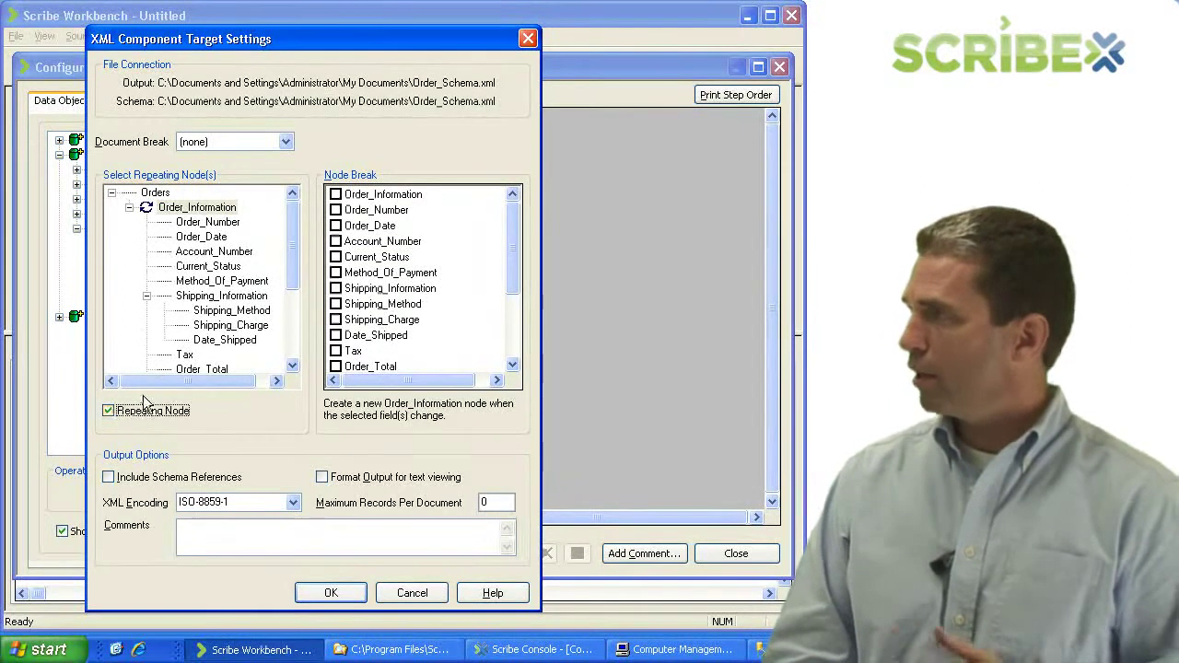
{"action": "left_click", "coordinate": [337, 211]}
Make the Item node under Items_Requested repeating, with a node break on Line_Number
{"action": "left_click_drag", "start_coordinate": [291, 267], "coordinate": [283, 342]}
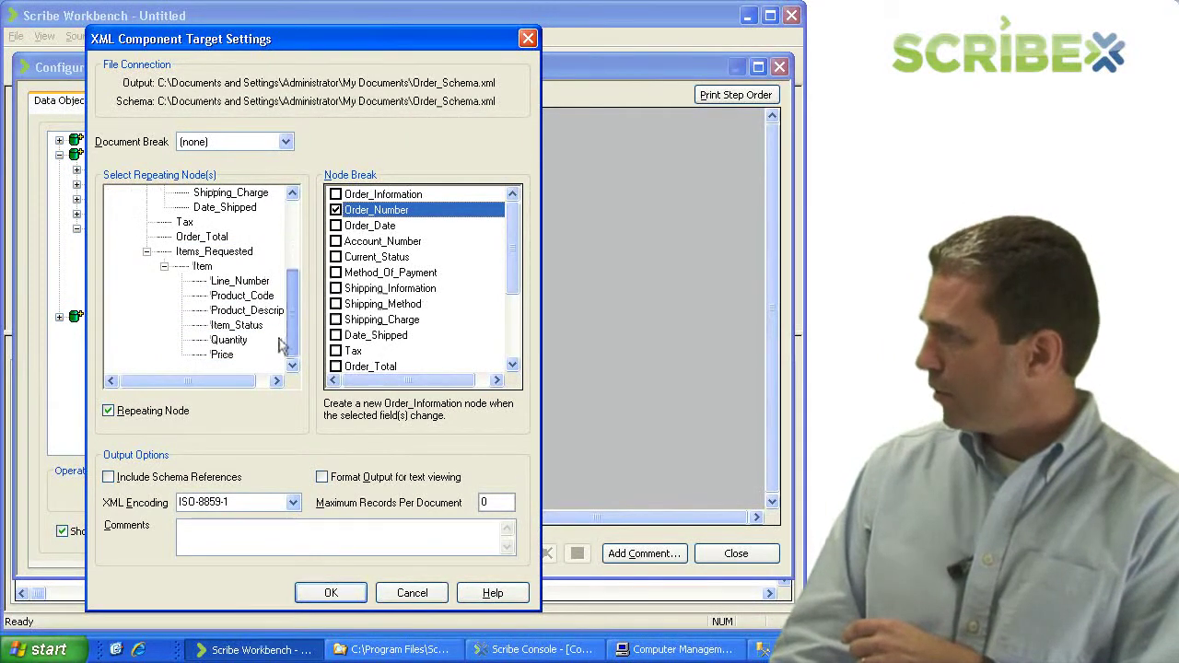
{"action": "left_click", "coordinate": [203, 269]}
{"action": "left_click", "coordinate": [158, 410]}
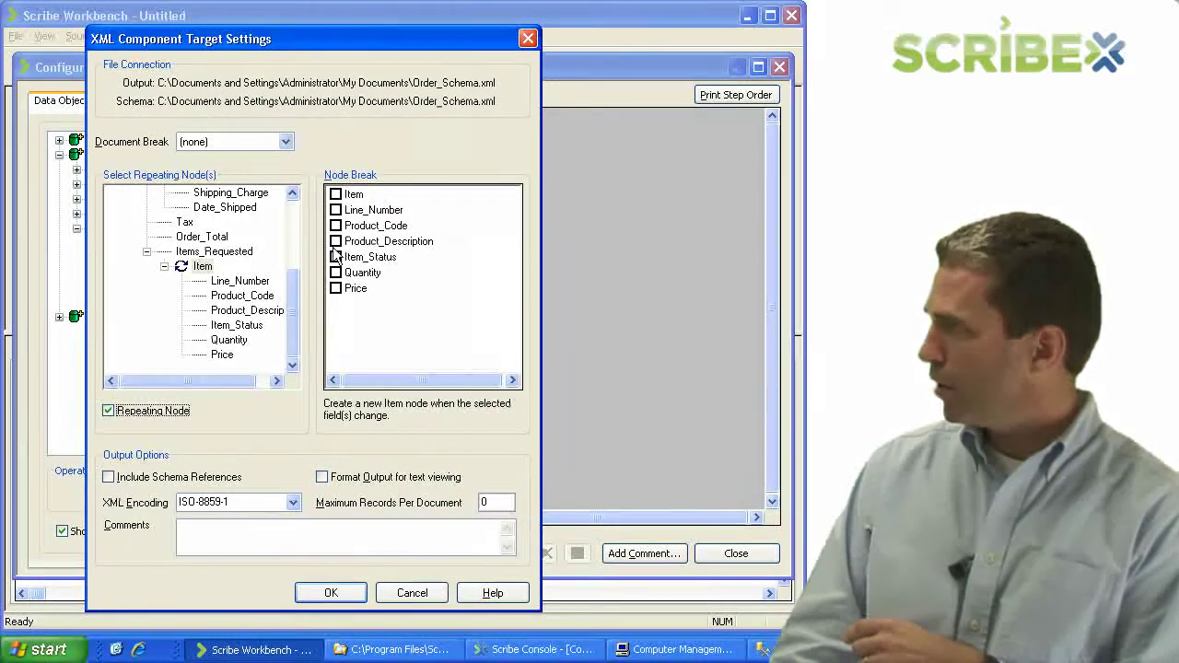
{"action": "left_click", "coordinate": [353, 213]}
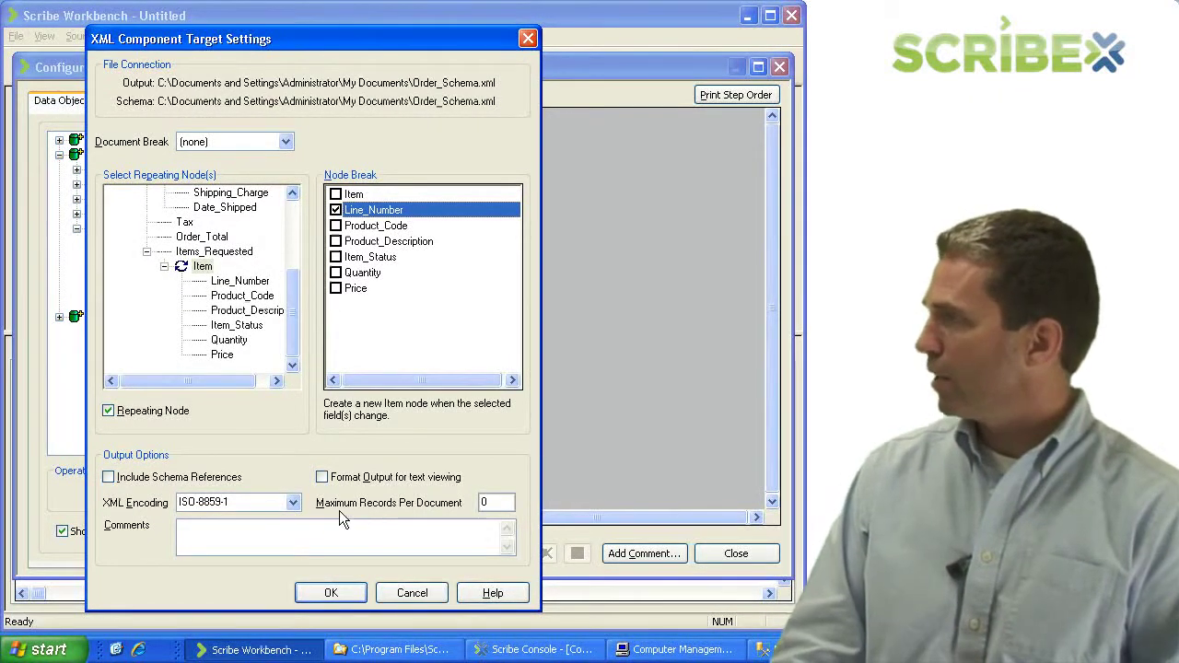
Look over the XML encoding choices, keep ISO-8859-1, and accept the target settings and configuration
{"action": "left_click", "coordinate": [293, 503]}
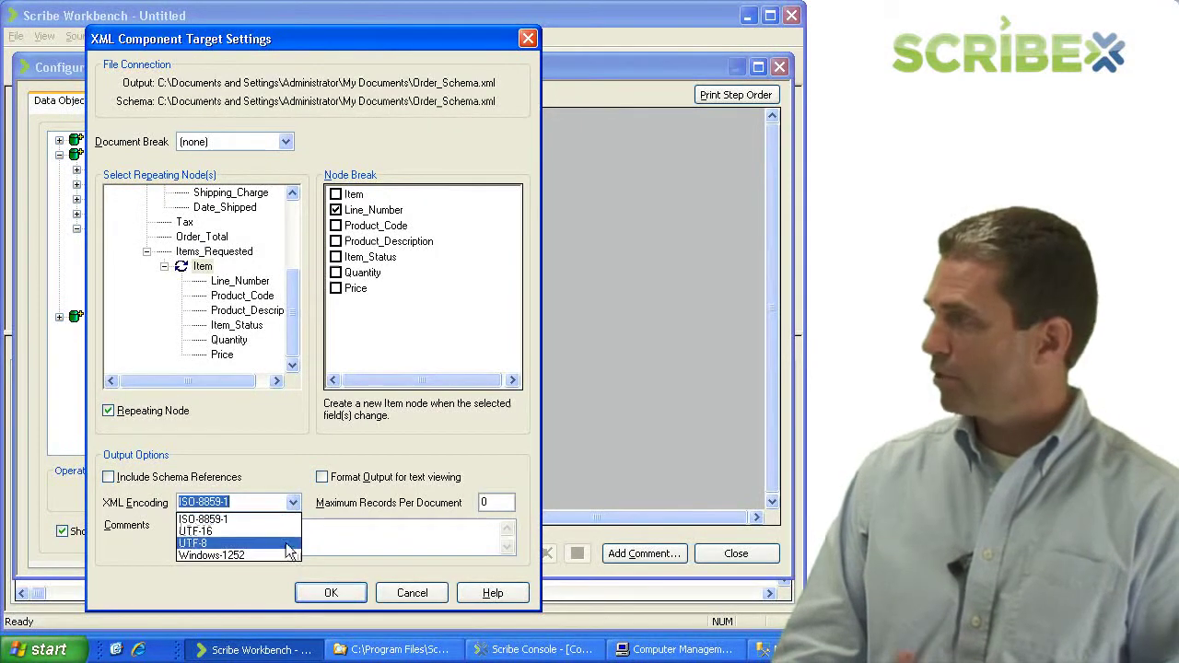
{"action": "left_click", "coordinate": [286, 472]}
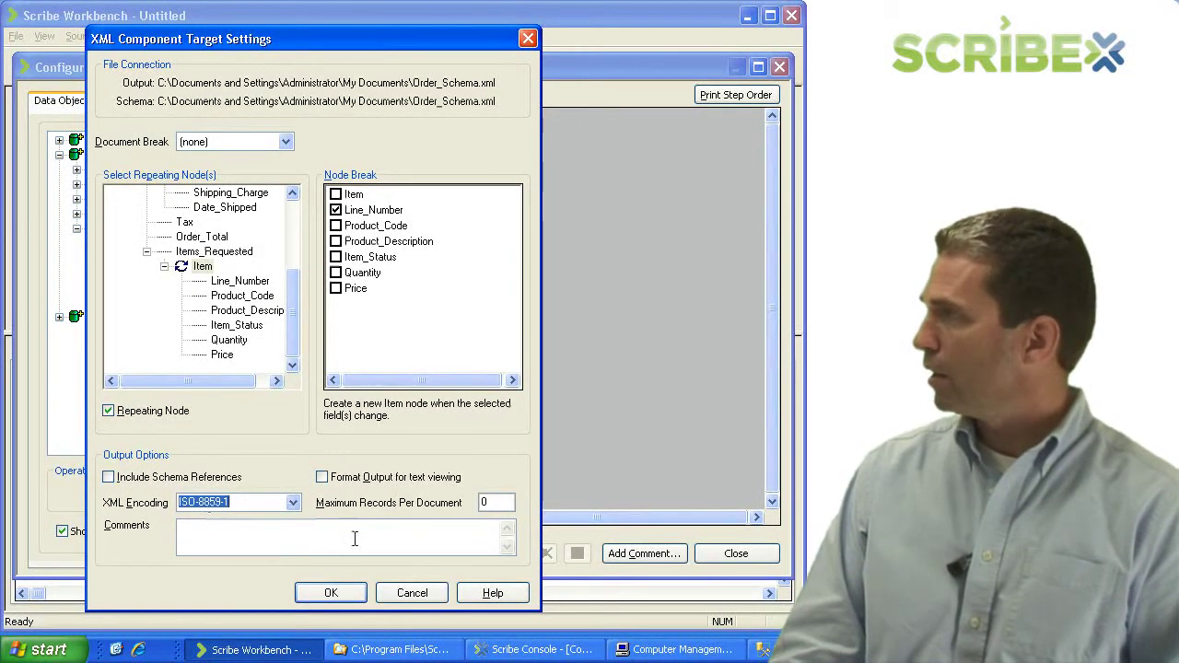
{"action": "left_click", "coordinate": [359, 593]}
{"action": "left_click", "coordinate": [727, 553]}
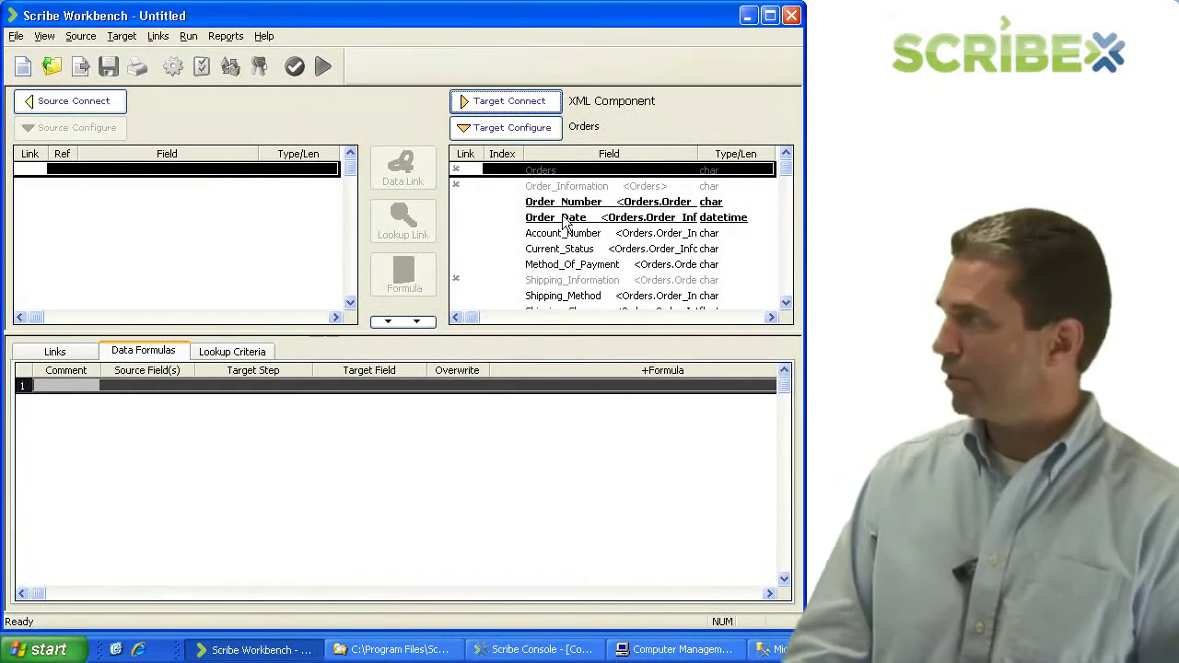
Open the recent XMLTargetDemo.dts file in place of the untitled one
{"action": "left_click", "coordinate": [15, 36]}
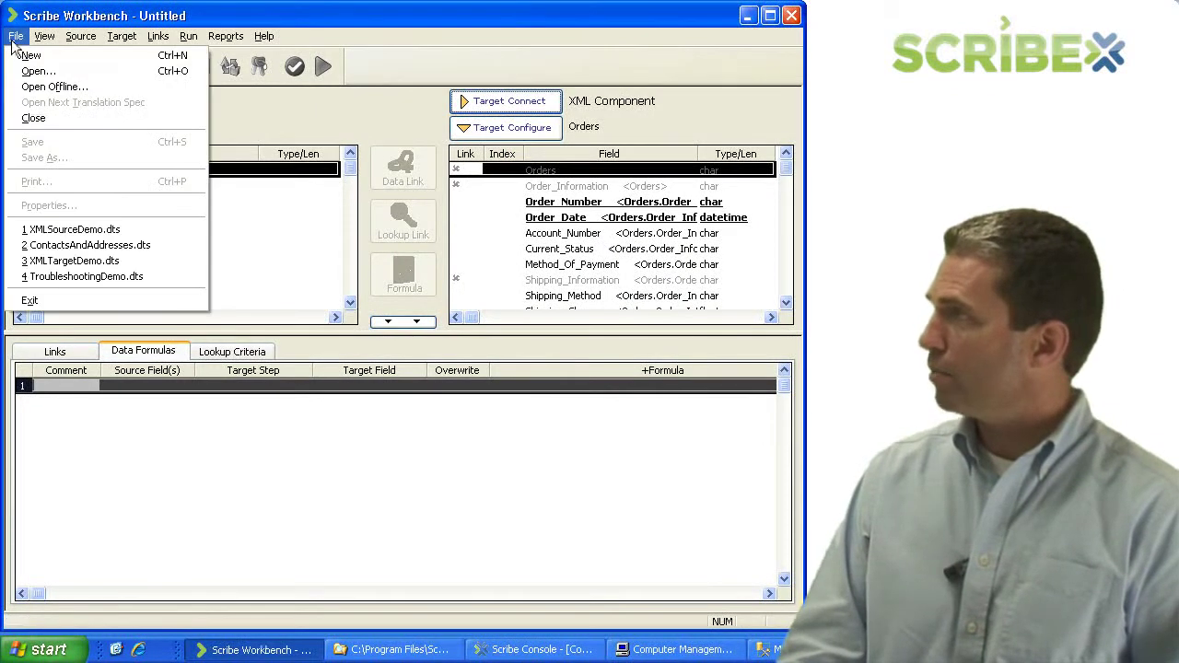
{"action": "left_click", "coordinate": [67, 265]}
{"action": "left_click", "coordinate": [354, 349]}
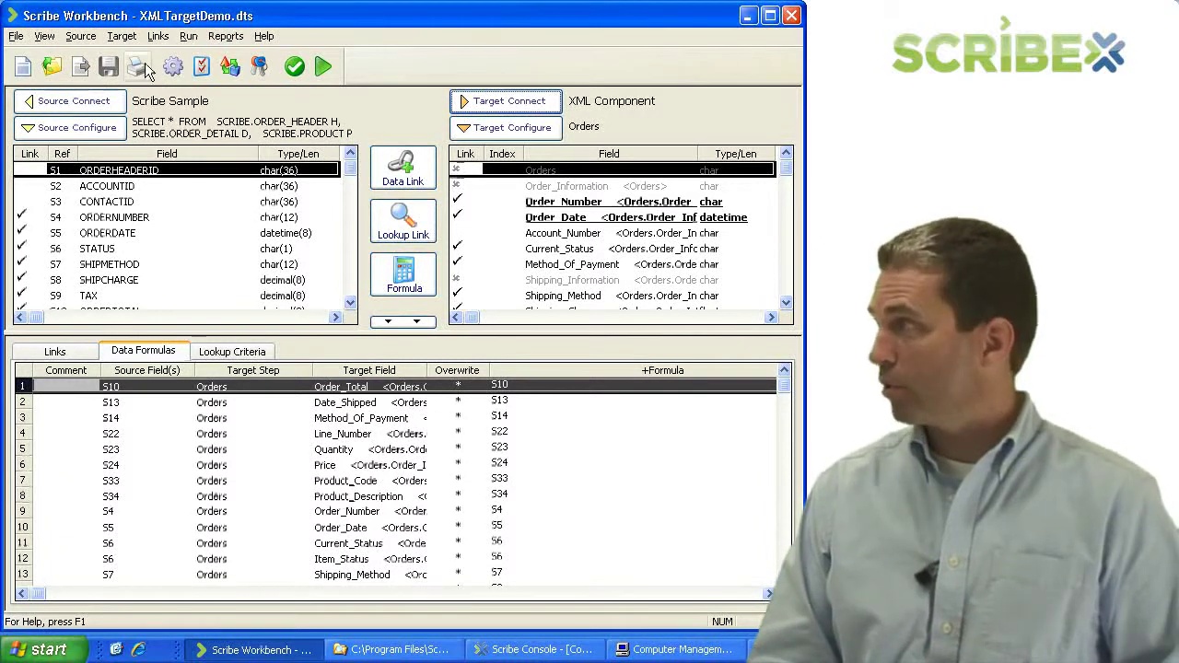
Open the XML target's adapter settings and examine the output file, schema and output options
{"action": "left_click", "coordinate": [82, 39]}
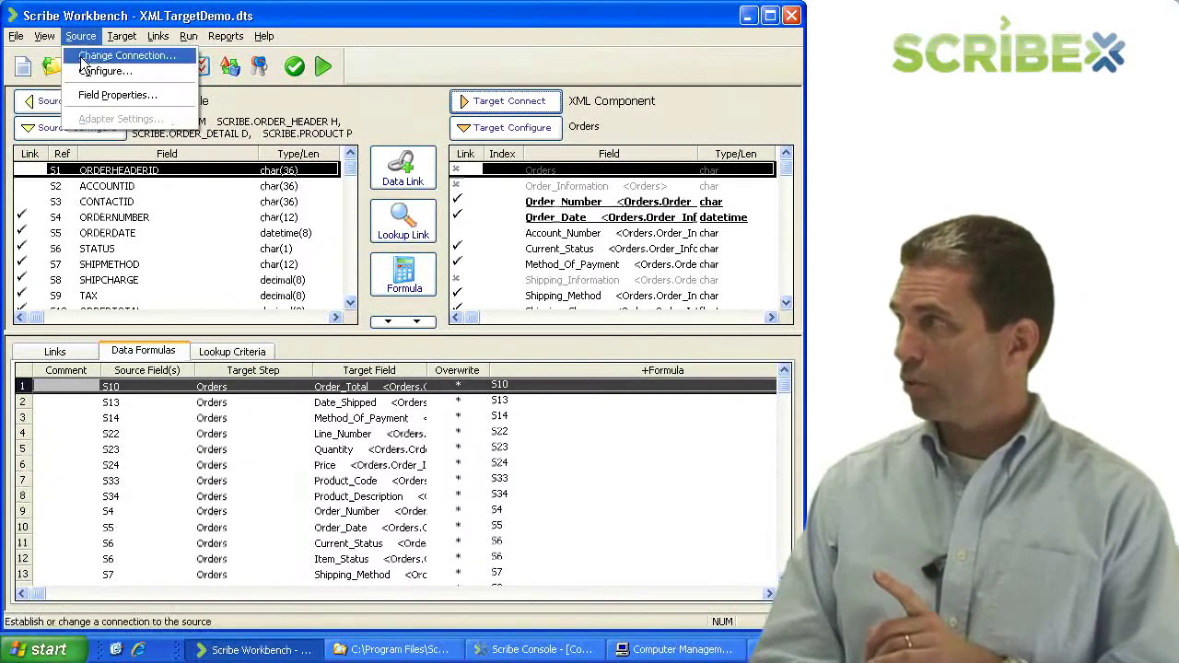
{"action": "mouse_move", "coordinate": [124, 39]}
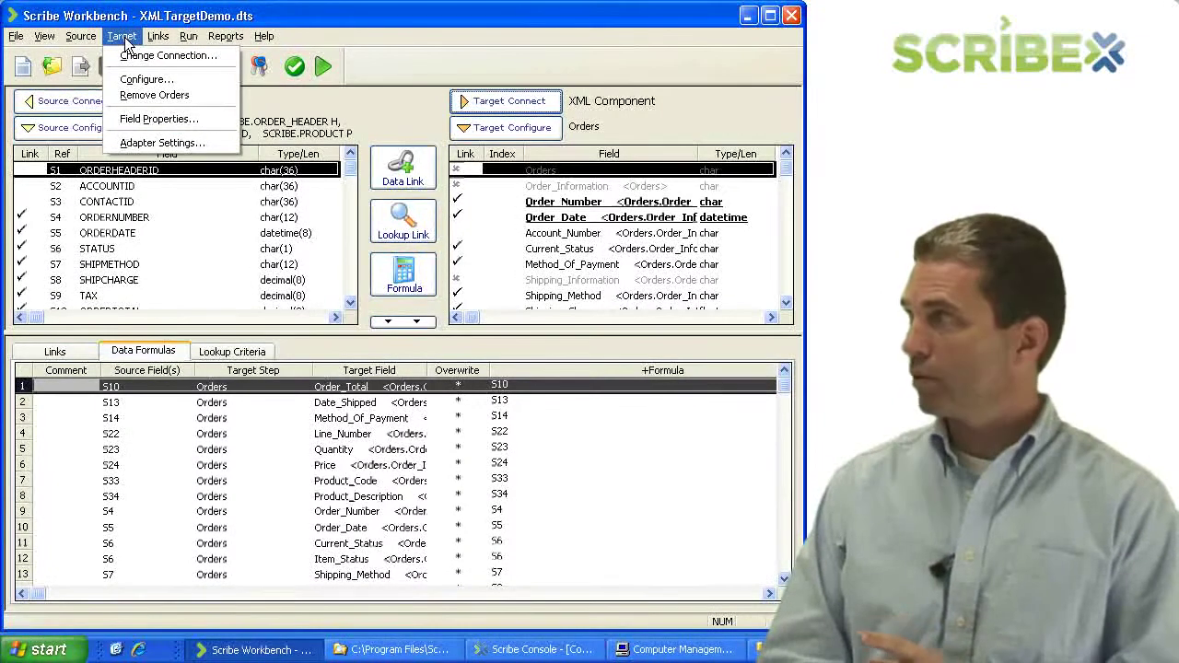
{"action": "left_click", "coordinate": [157, 142]}
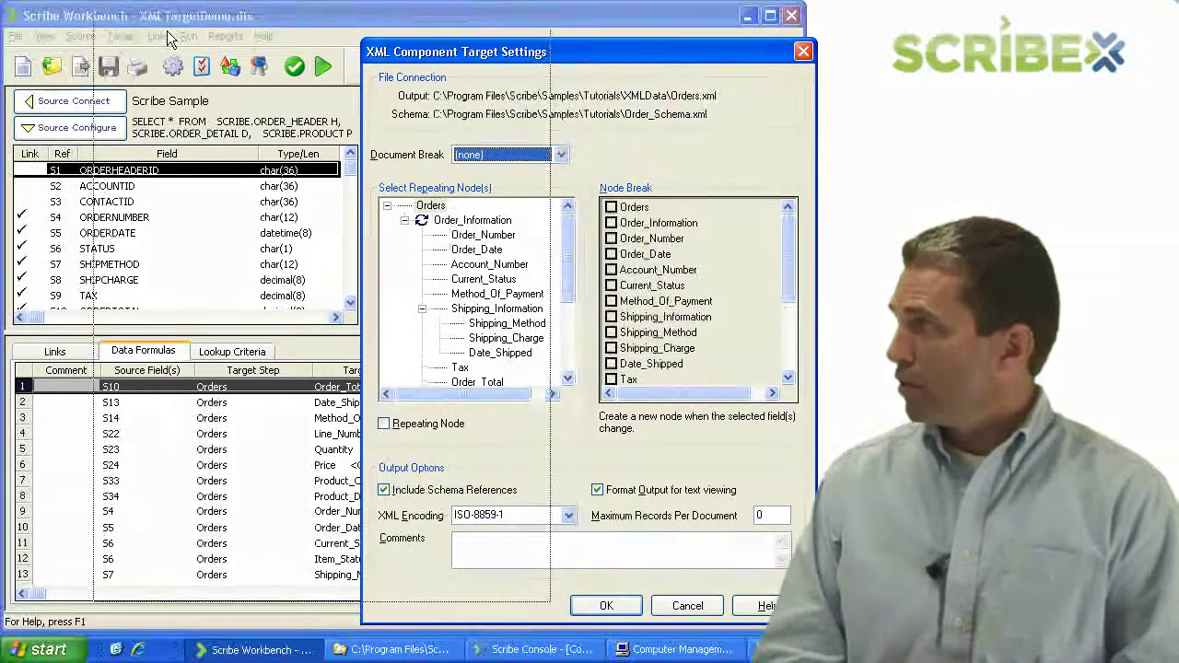
{"action": "left_click_drag", "start_coordinate": [437, 55], "coordinate": [169, 33]}
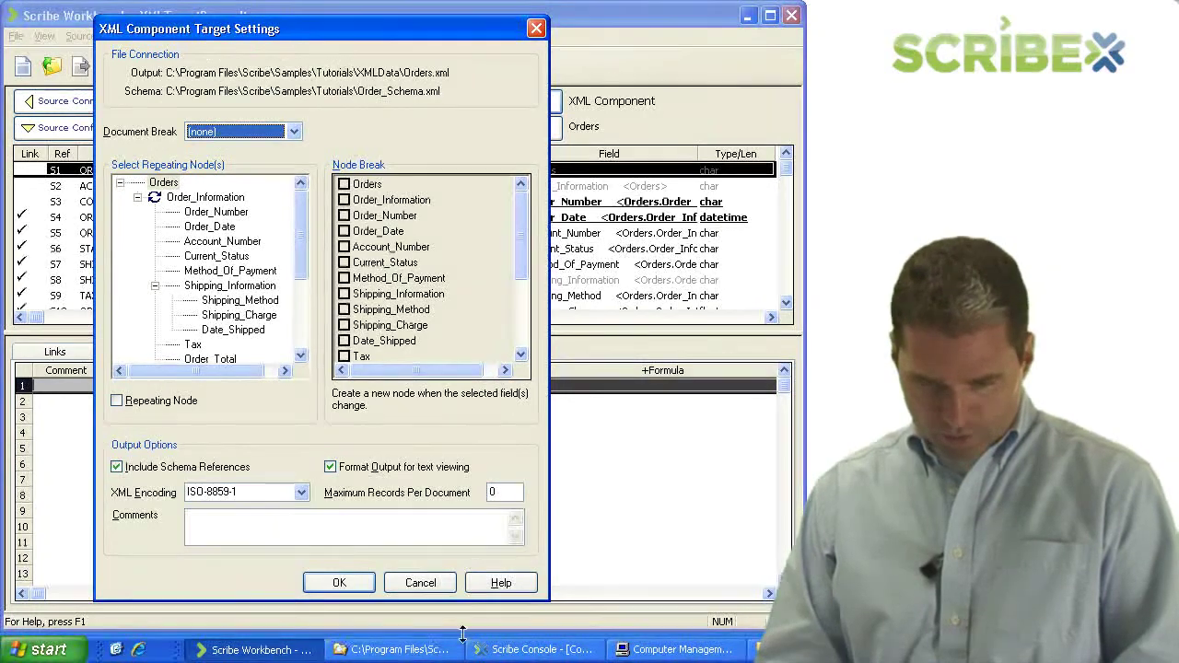
Check the contents of the XMLData output folder, review the repeating nodes in the target settings, and accept them
{"action": "left_click", "coordinate": [438, 651]}
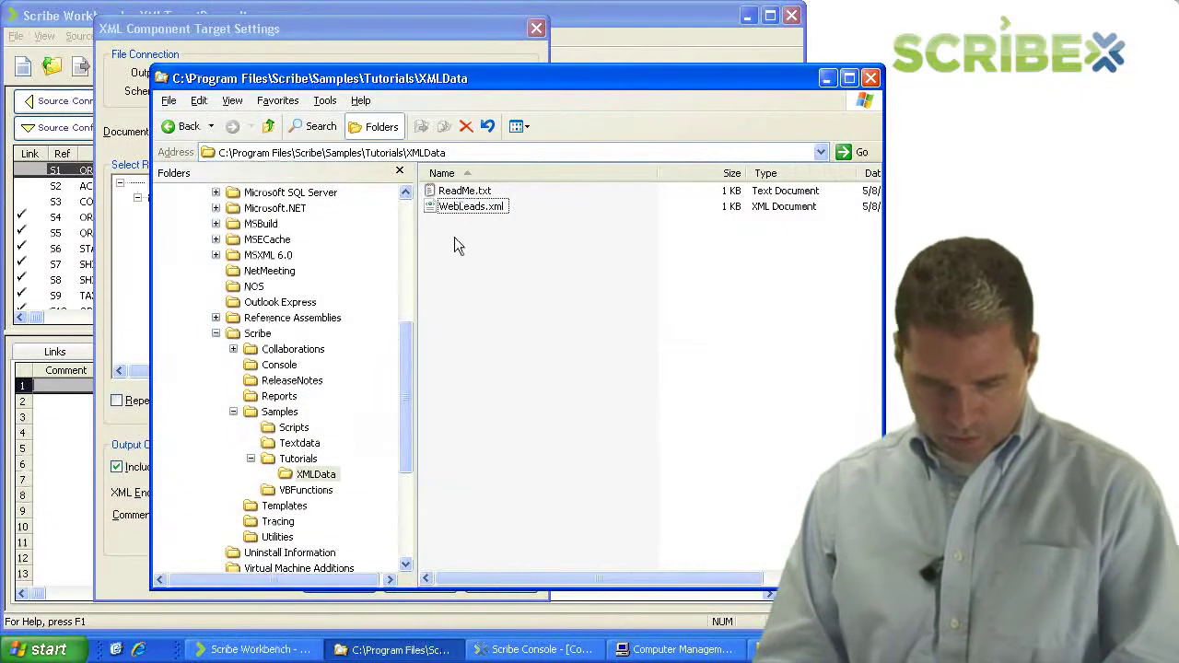
{"action": "left_click", "coordinate": [300, 34]}
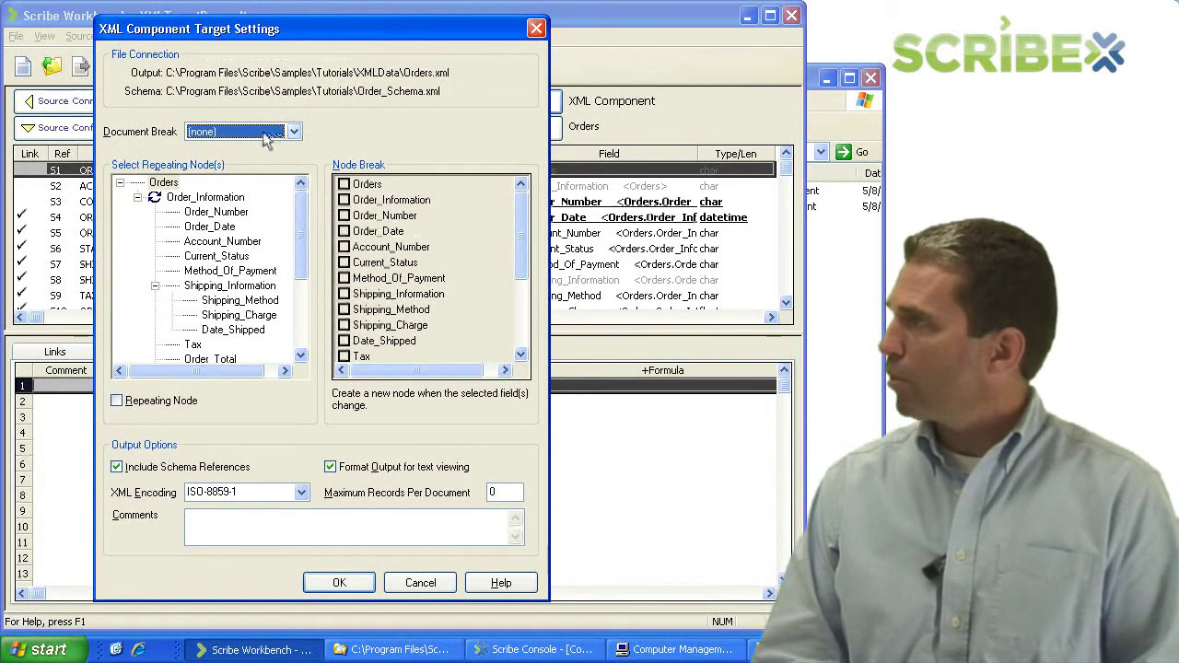
{"action": "left_click_drag", "start_coordinate": [299, 237], "coordinate": [309, 319]}
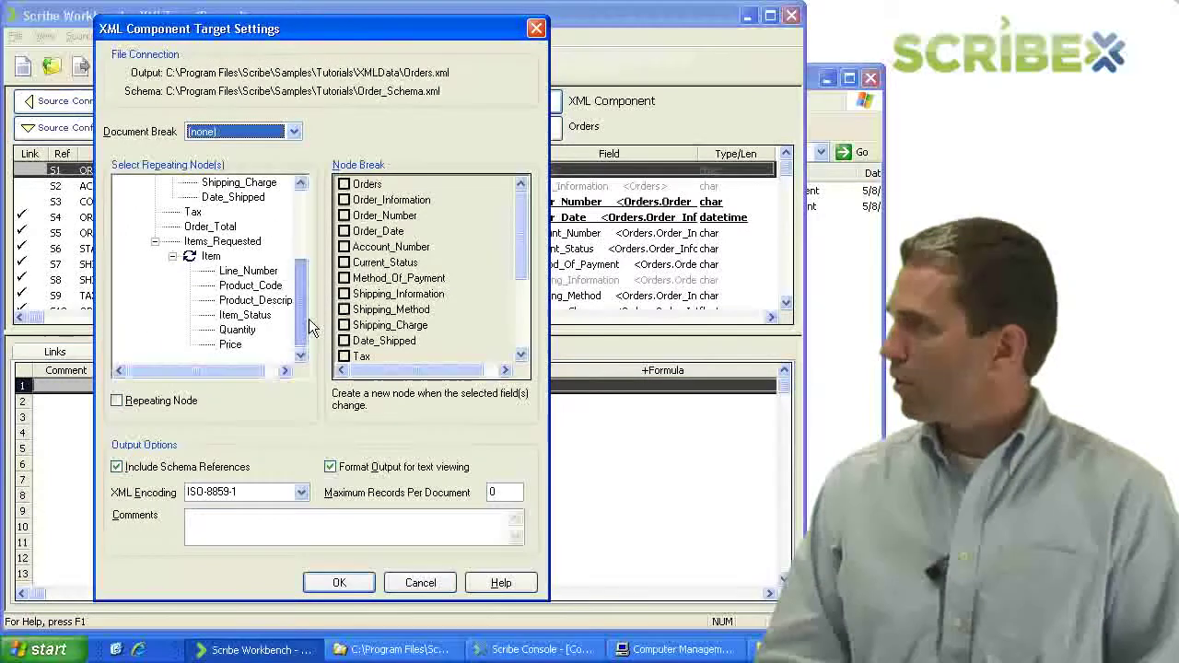
{"action": "left_click", "coordinate": [337, 587]}
Run the XMLTargetDemo.dts job, saving its changes, and dismiss the run results
{"action": "left_click", "coordinate": [324, 68]}
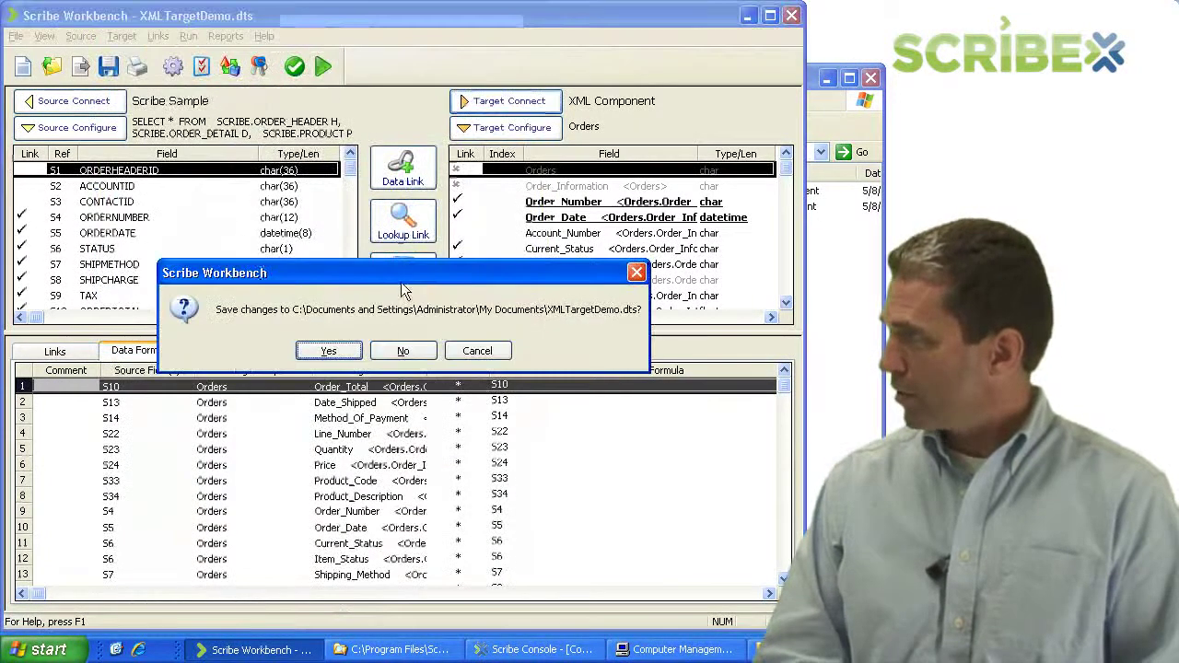
{"action": "left_click", "coordinate": [330, 348]}
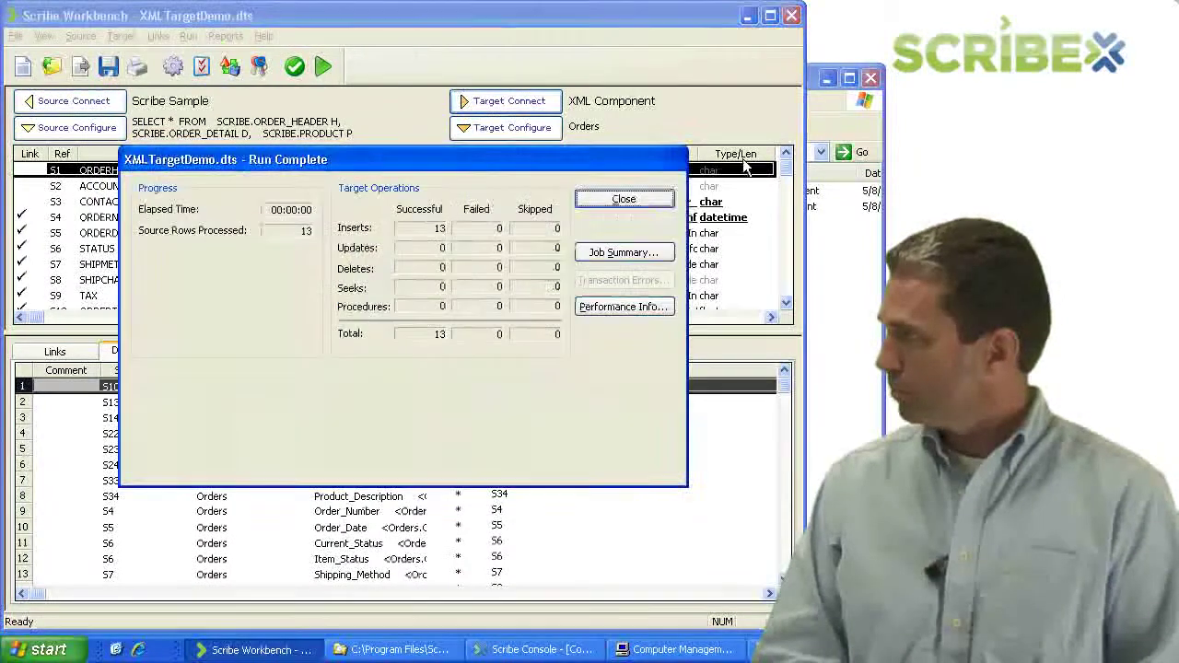
{"action": "left_click", "coordinate": [635, 197]}
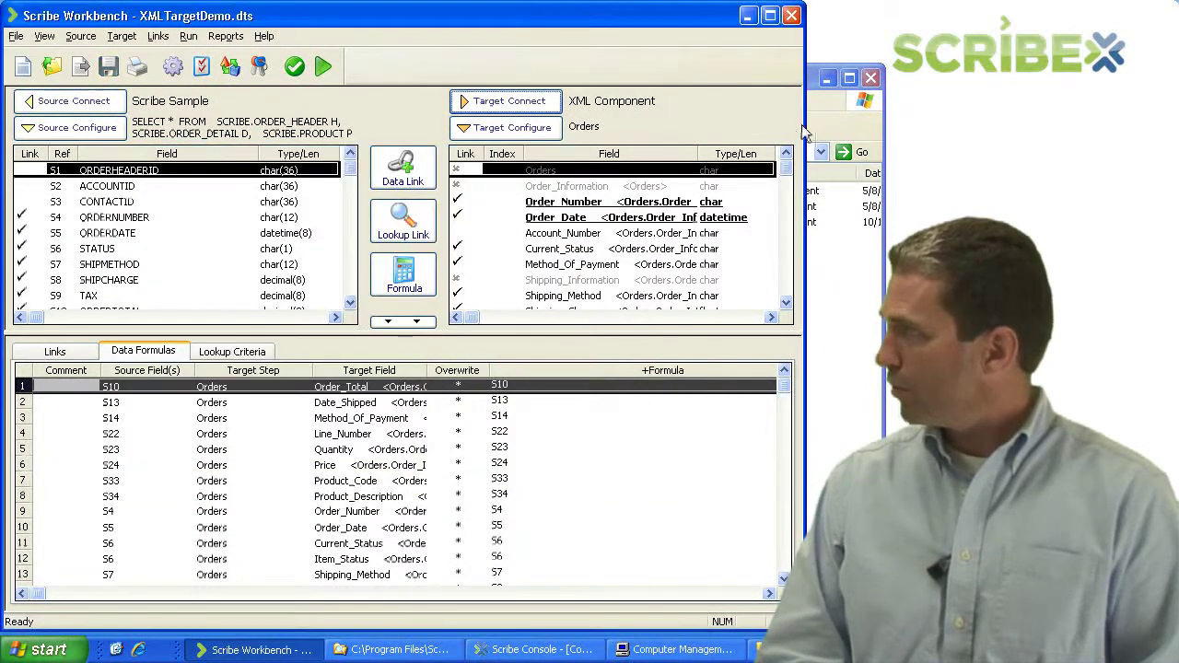
Switch to the XMLData folder and open the newly generated Orders XML file to examine its order and item nodes
{"action": "left_click", "coordinate": [829, 122]}
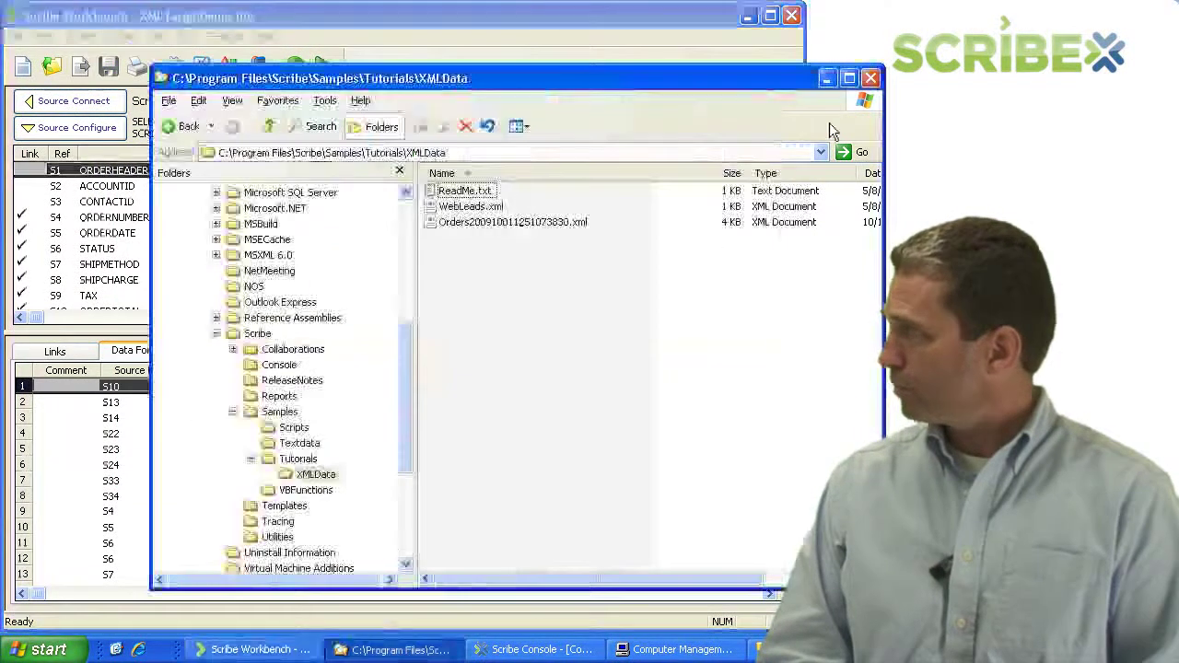
{"action": "left_click", "coordinate": [505, 223]}
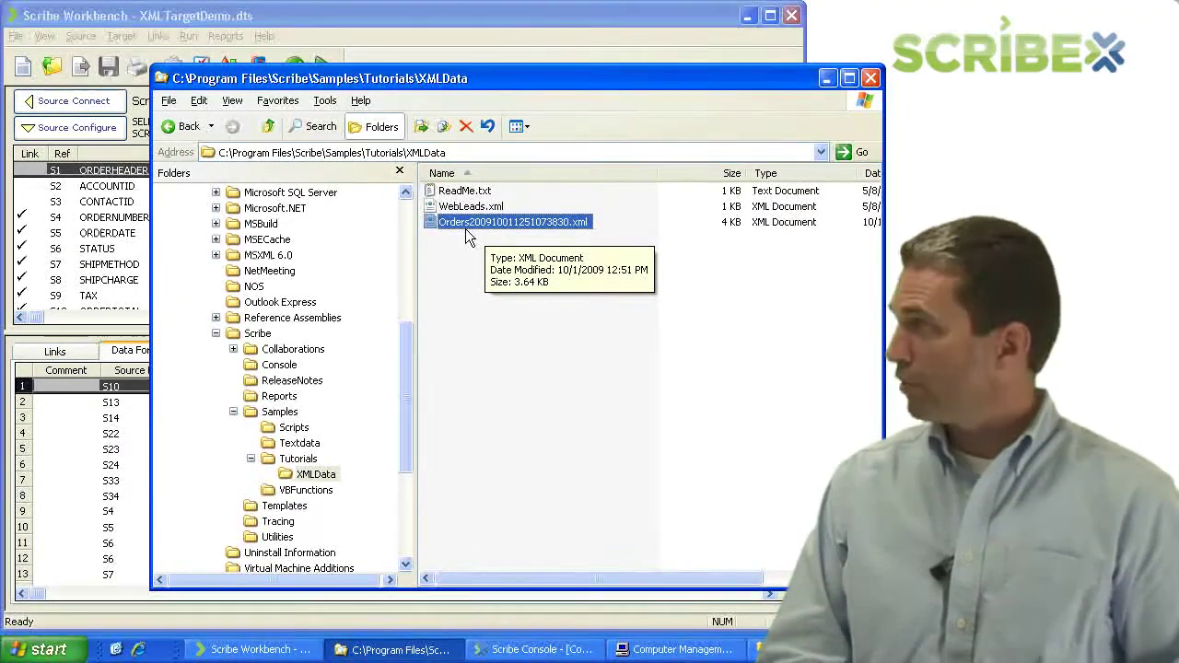
{"action": "double_click", "coordinate": [463, 225]}
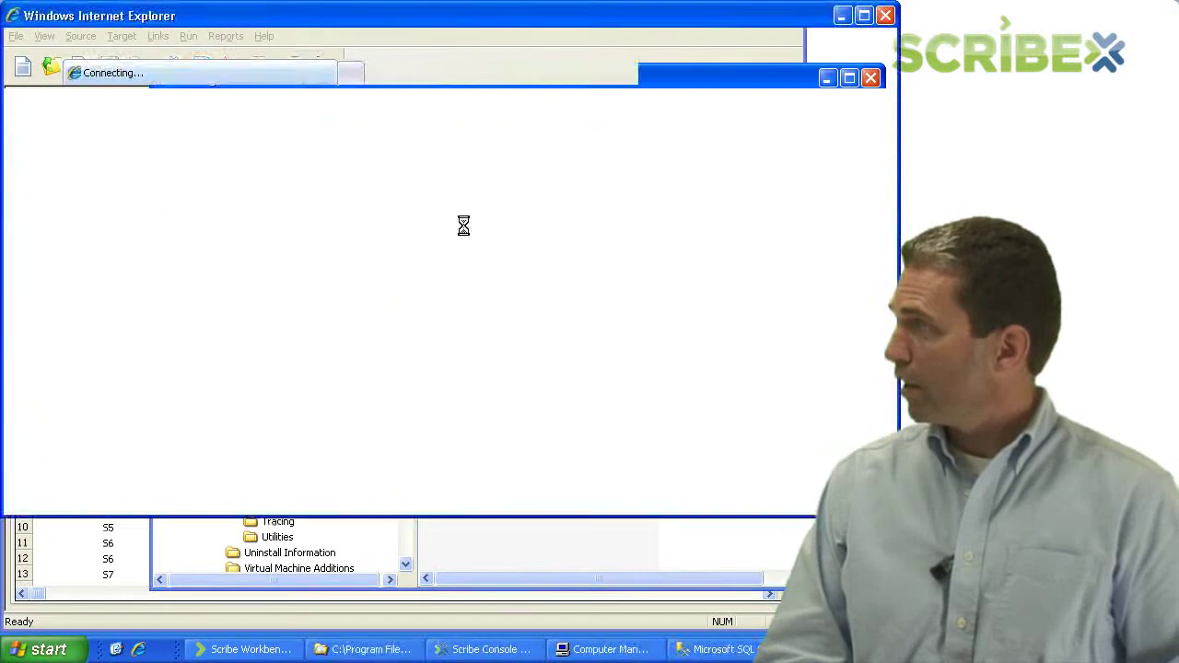
{"action": "left_click", "coordinate": [702, 389]}
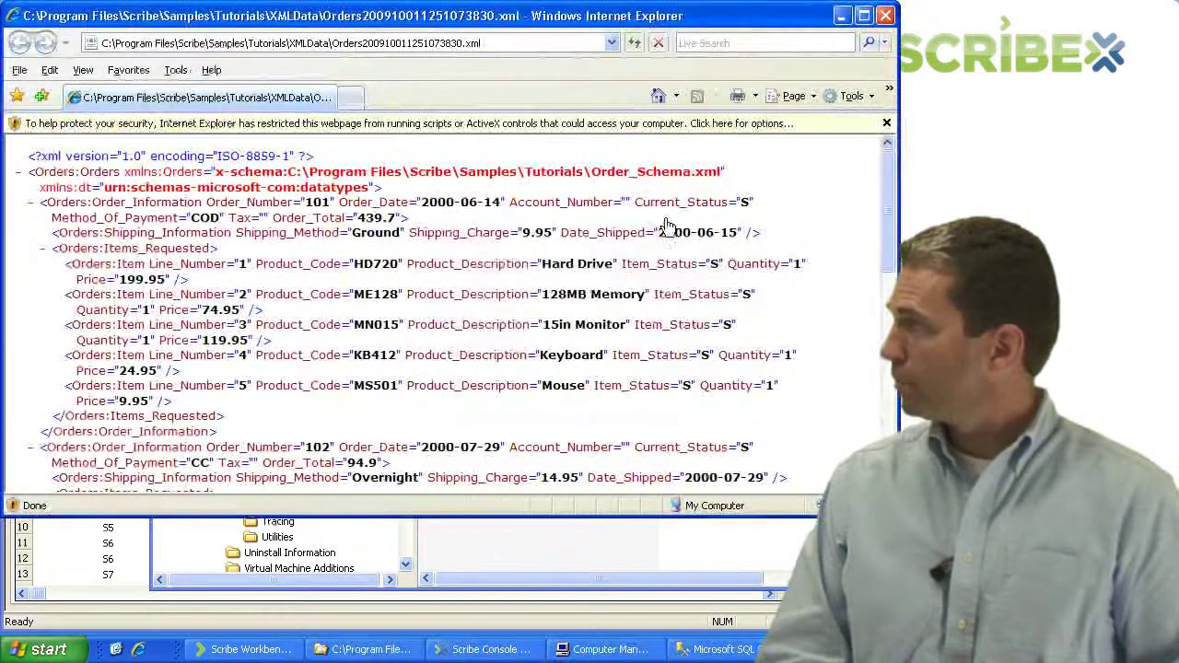
Allow the Orders XML file's blocked content, collapse the first order's Items_Requested and the second order to examine the node structure, and close the file
{"action": "left_click", "coordinate": [619, 123]}
{"action": "left_click", "coordinate": [633, 135]}
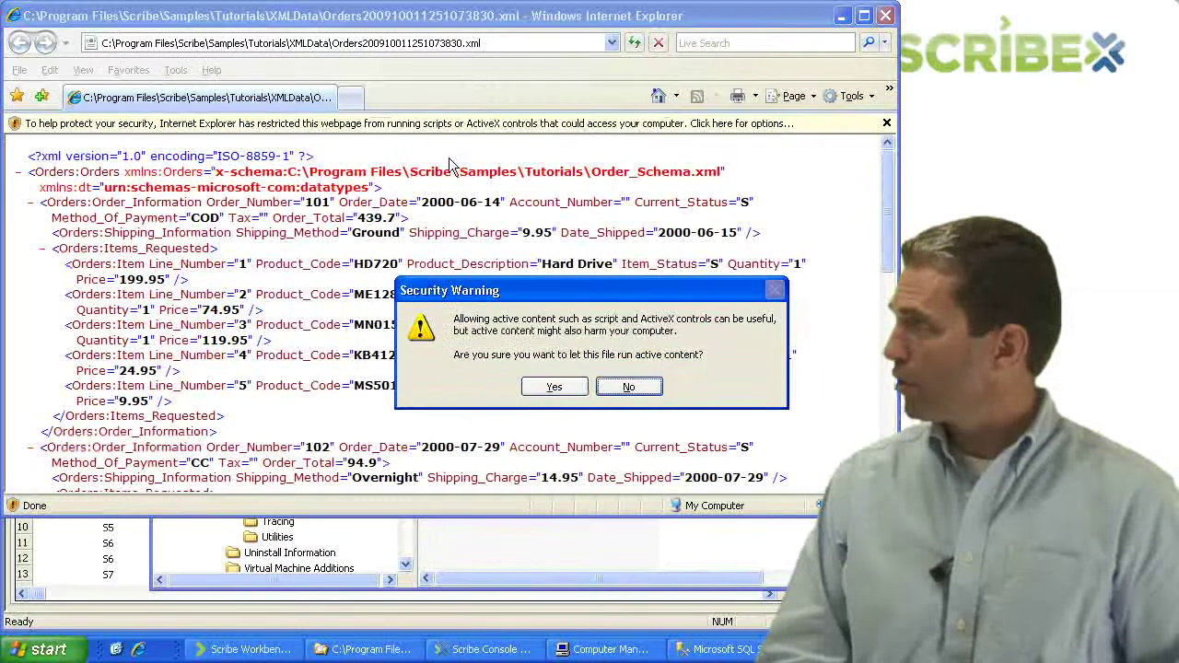
{"action": "left_click", "coordinate": [574, 388]}
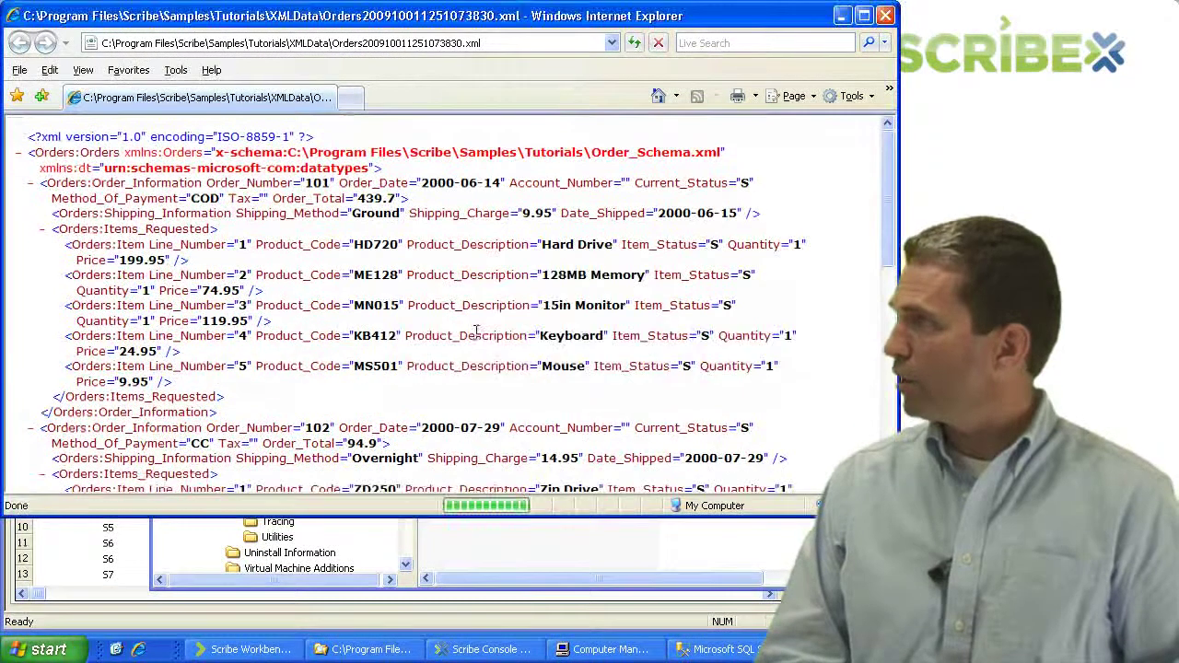
{"action": "left_click", "coordinate": [42, 229]}
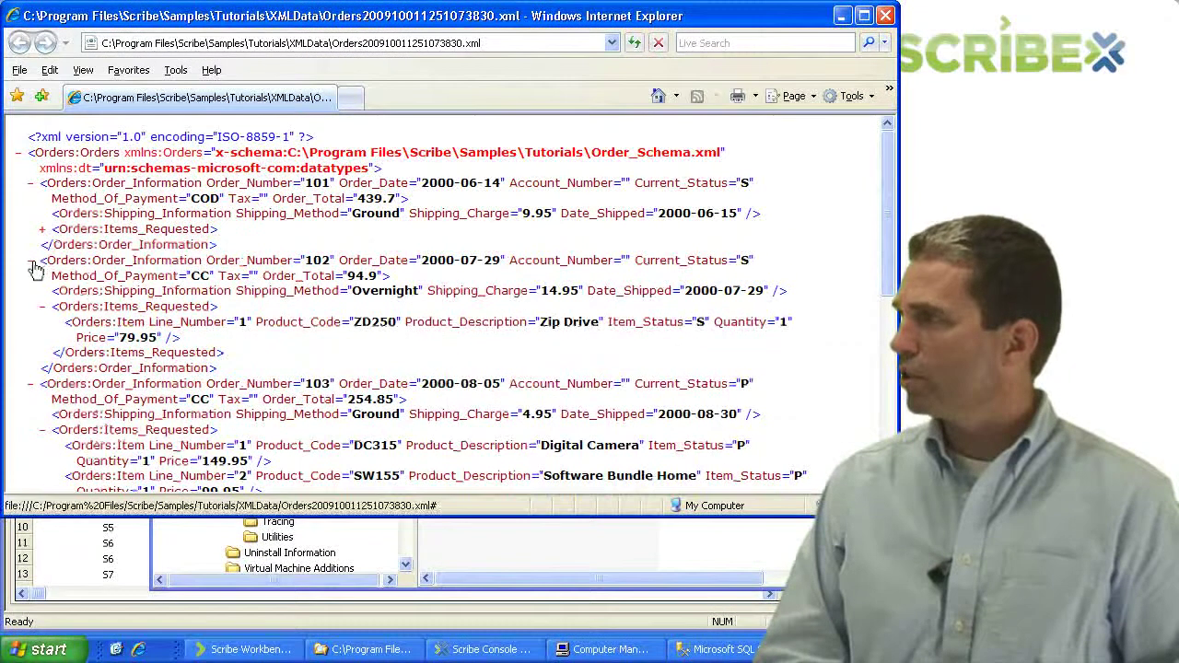
{"action": "left_click", "coordinate": [31, 261]}
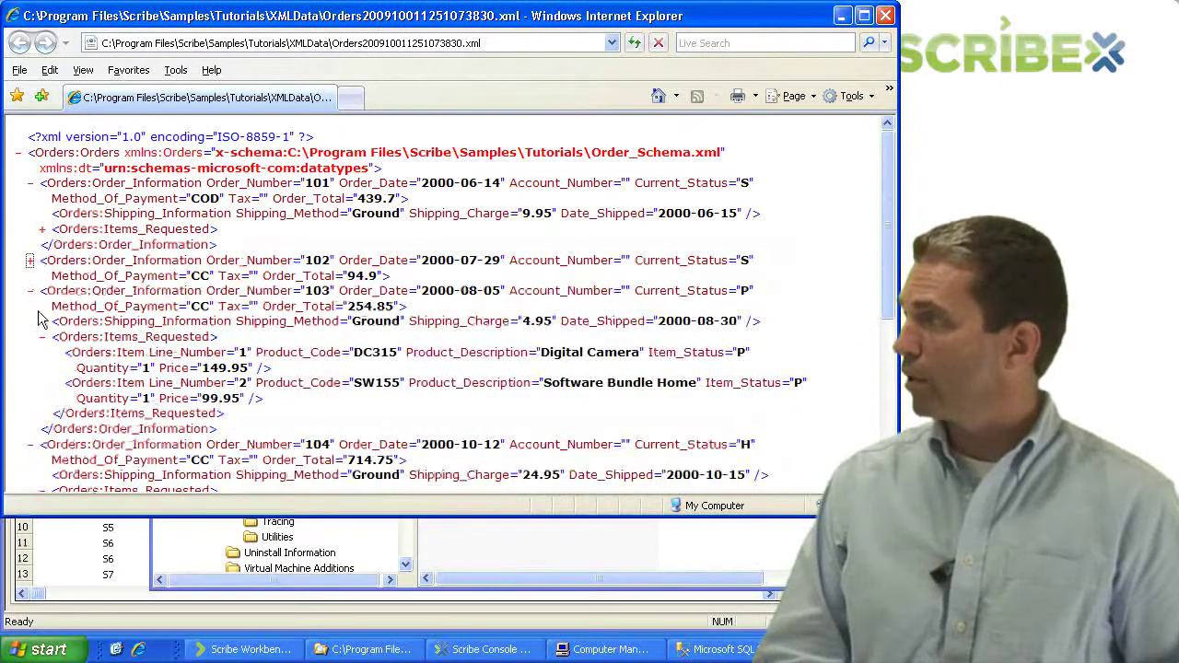
{"action": "left_click", "coordinate": [50, 295]}
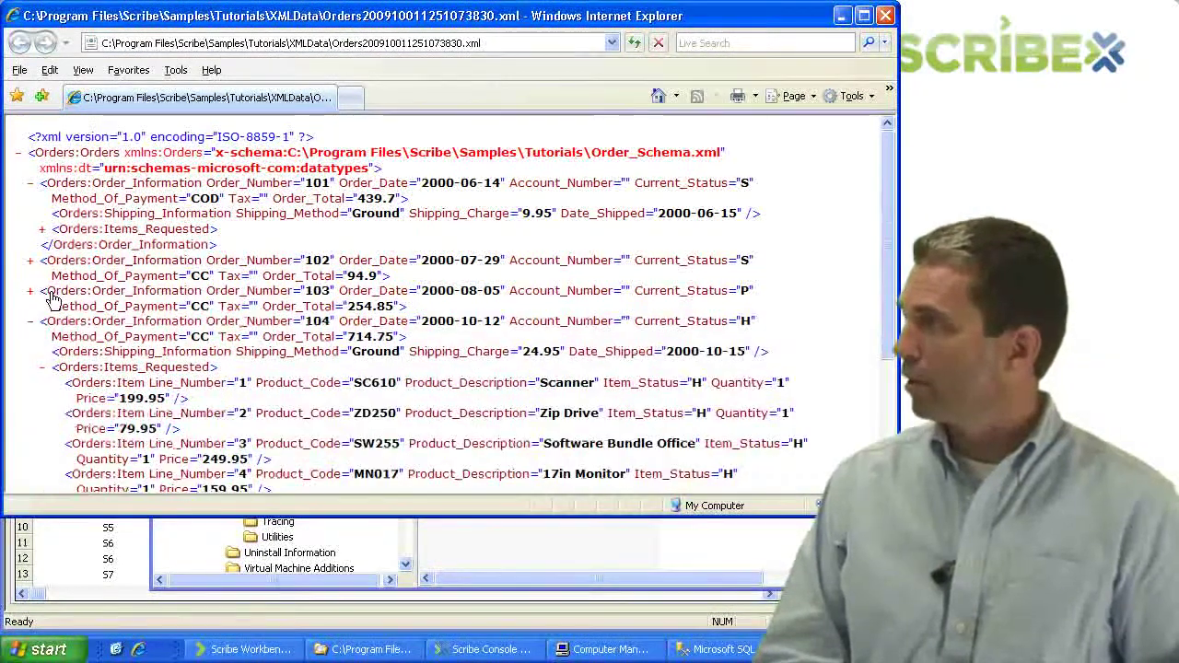
{"action": "left_click", "coordinate": [52, 298]}
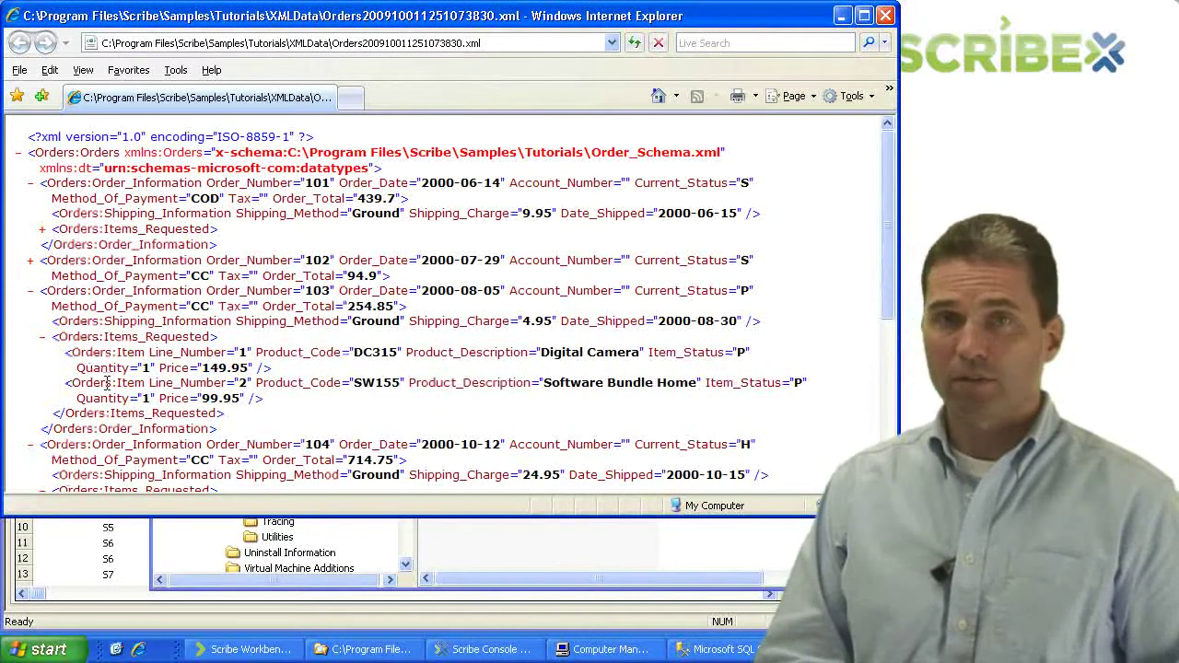
{"action": "left_click", "coordinate": [884, 16]}
Delete the generated Orders200910011251073830.xml file from the XMLData folder
{"action": "right_click", "coordinate": [553, 233]}
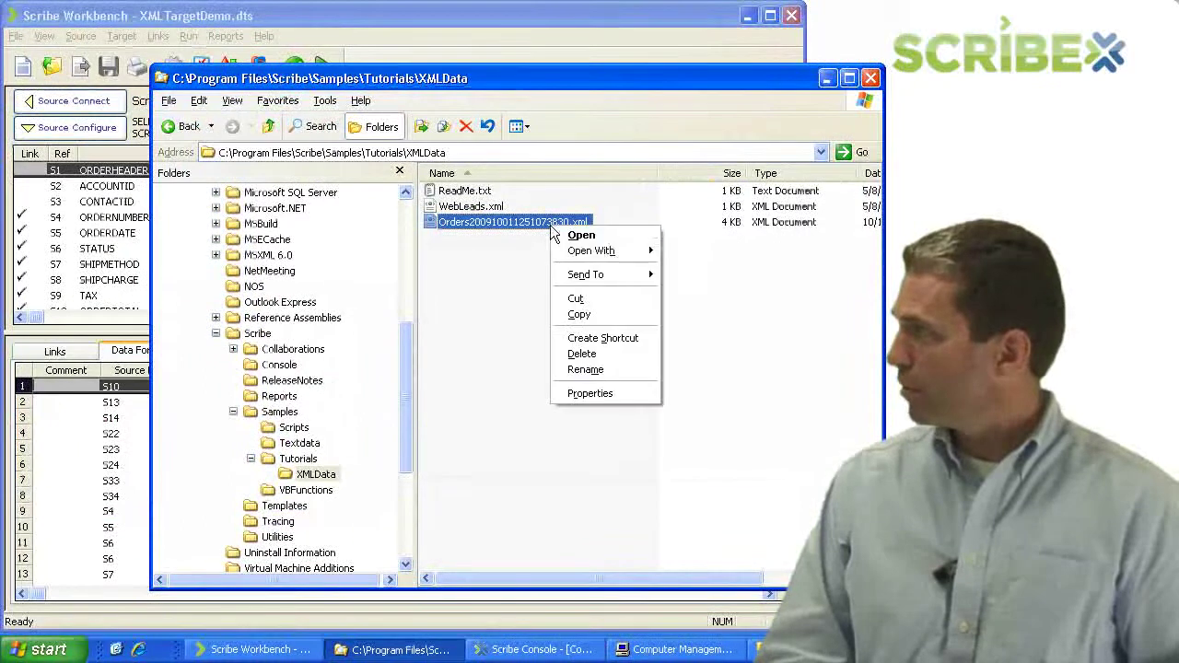
{"action": "left_click", "coordinate": [569, 359]}
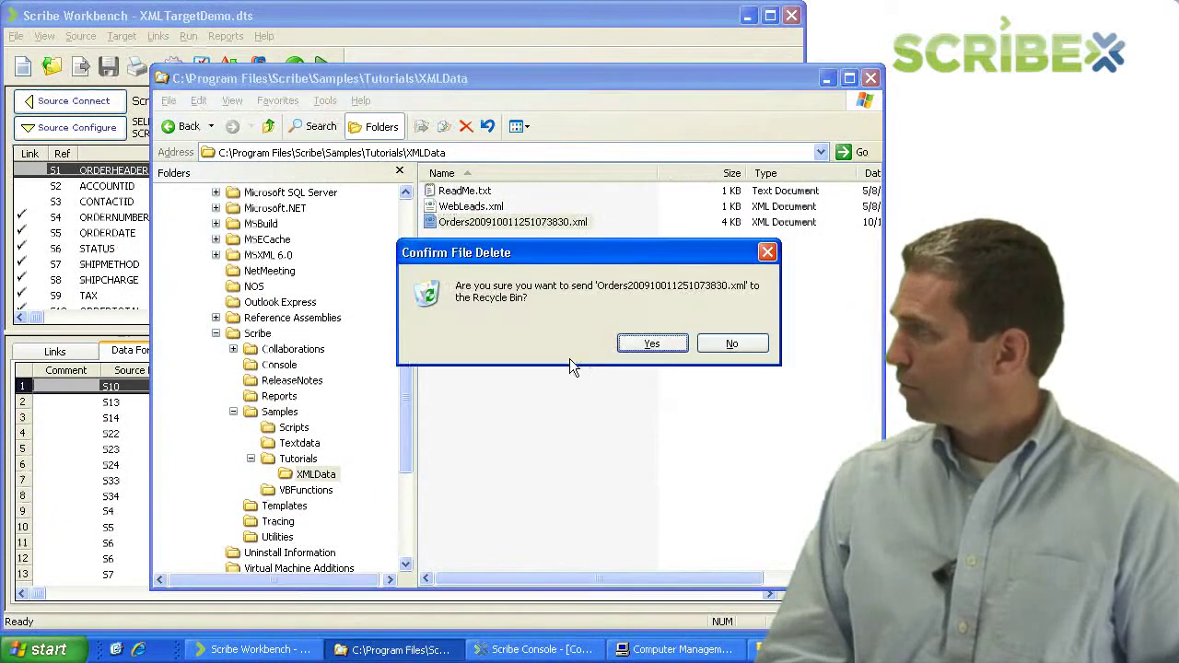
{"action": "left_click", "coordinate": [645, 344]}
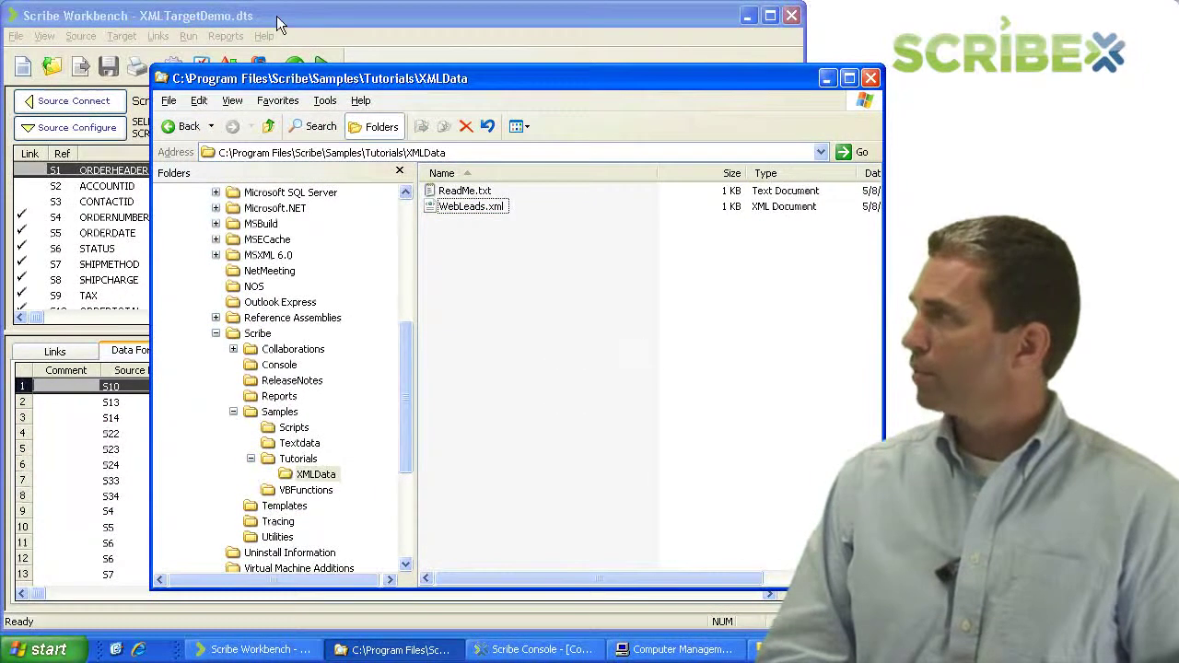
Switch to Scribe Workbench and set the XML target's document break to Order_Number in the target settings
{"action": "left_click", "coordinate": [279, 25]}
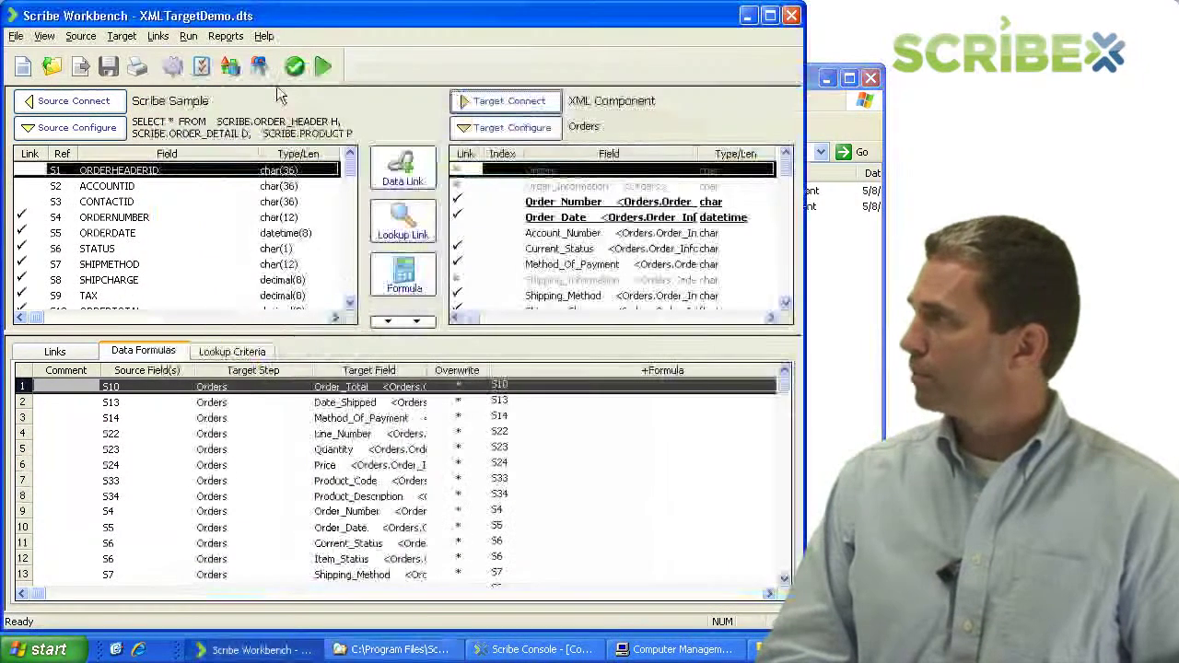
{"action": "left_click", "coordinate": [120, 36]}
{"action": "left_click", "coordinate": [162, 143]}
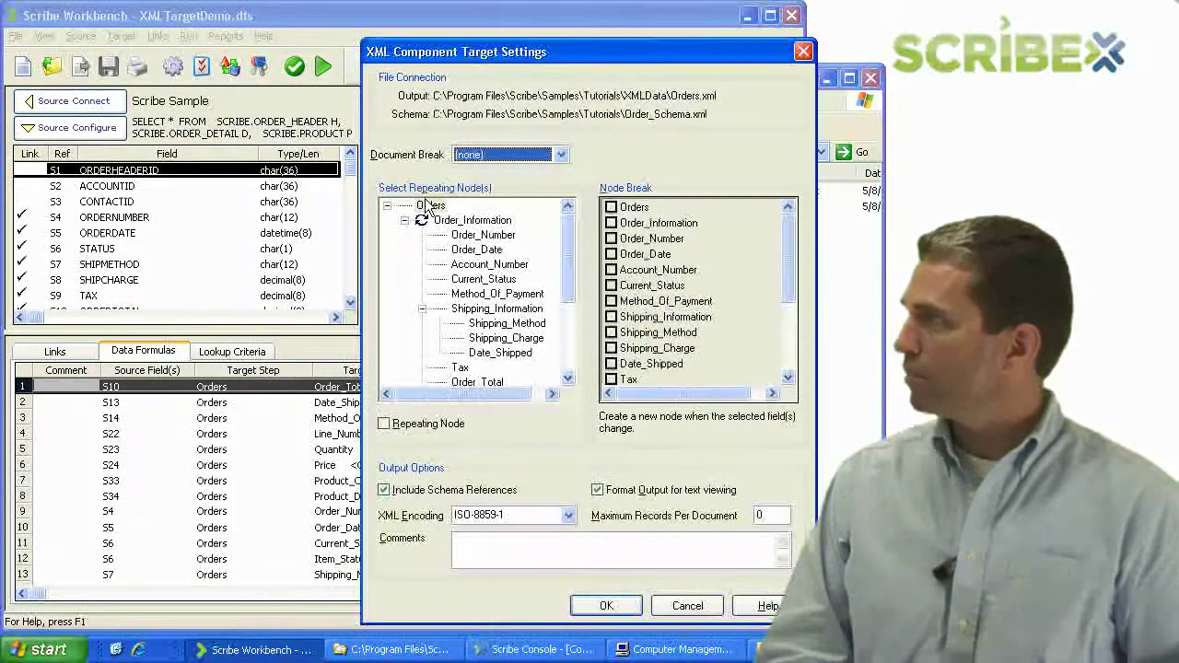
{"action": "left_click", "coordinate": [497, 158]}
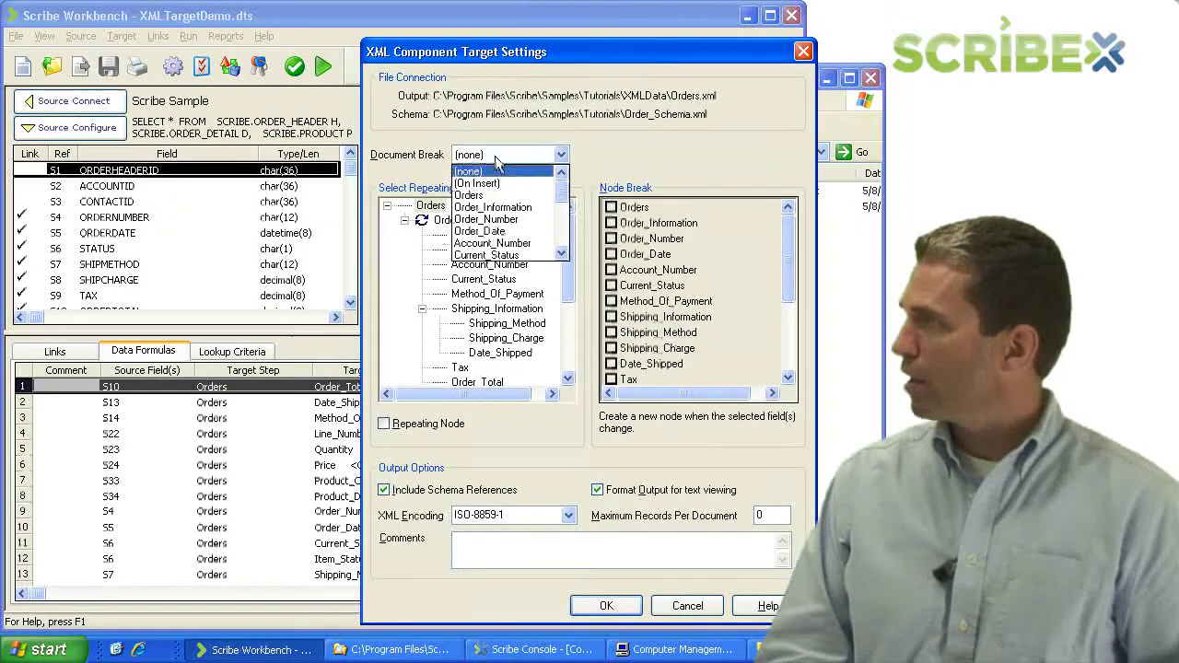
{"action": "left_click", "coordinate": [492, 221]}
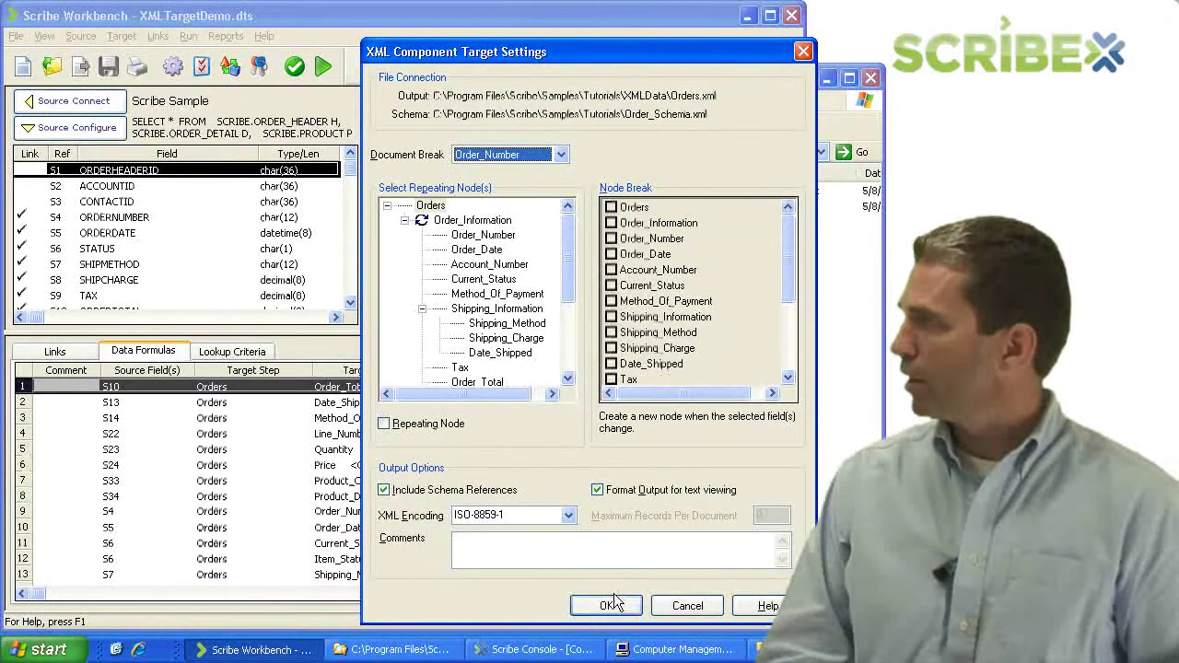
{"action": "left_click", "coordinate": [615, 604]}
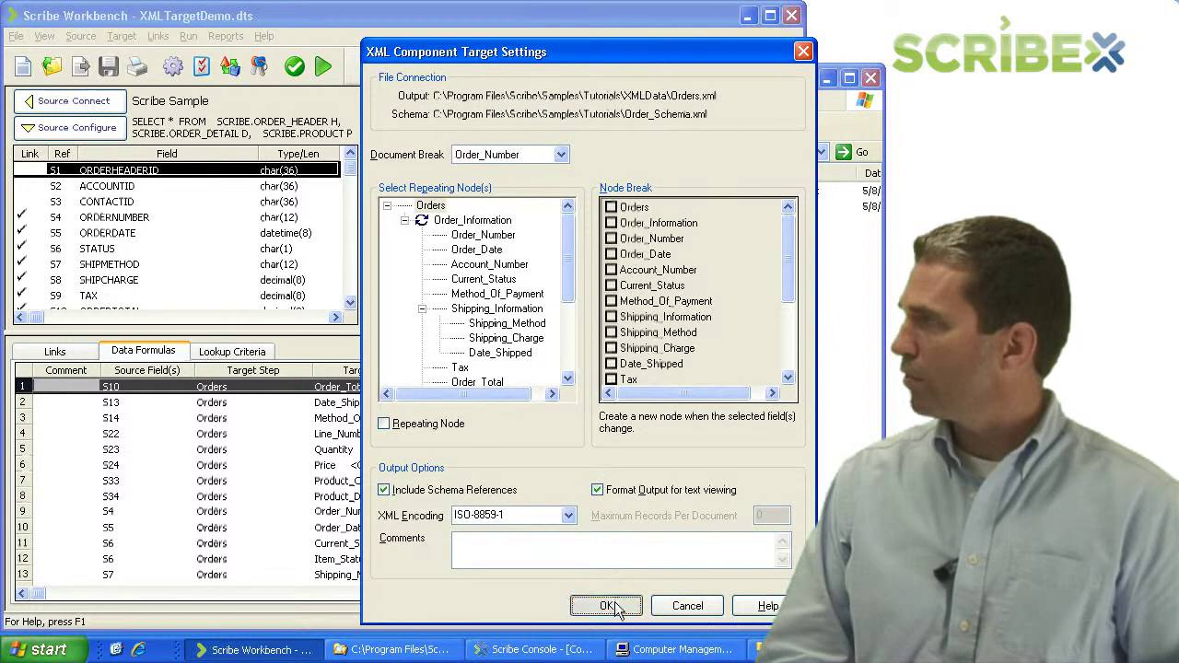
Run the XMLTargetDemo.dts job with the new document break, saving its changes, and close the run results
{"action": "left_click", "coordinate": [323, 67]}
{"action": "left_click", "coordinate": [332, 350]}
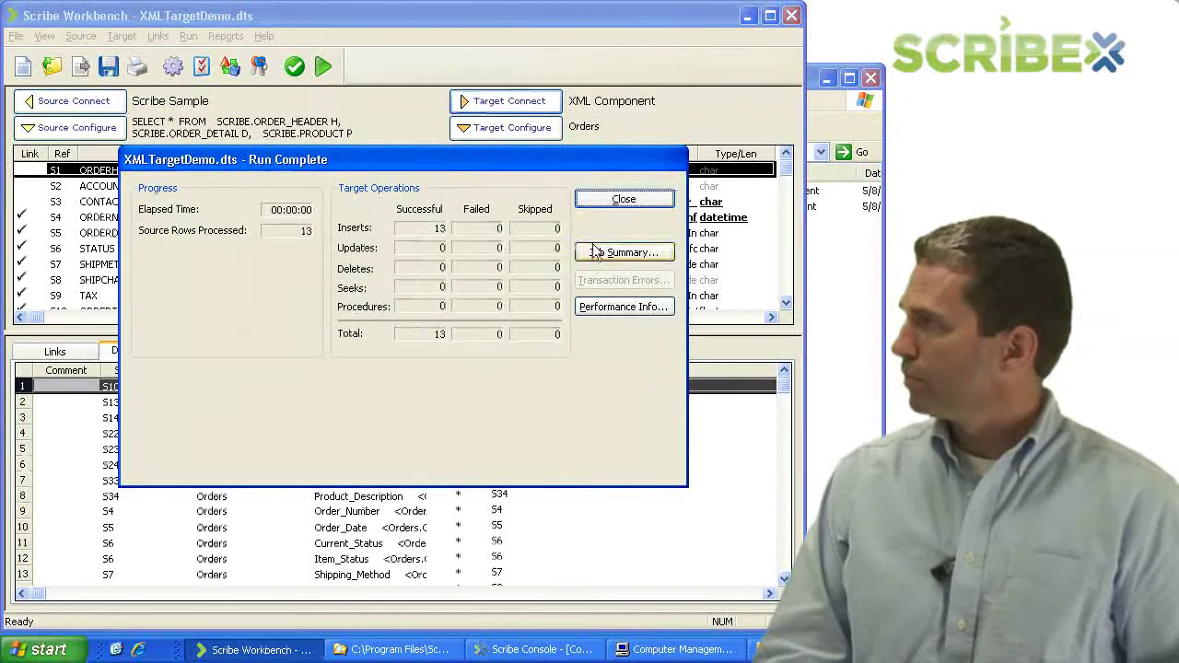
{"action": "left_click", "coordinate": [603, 202]}
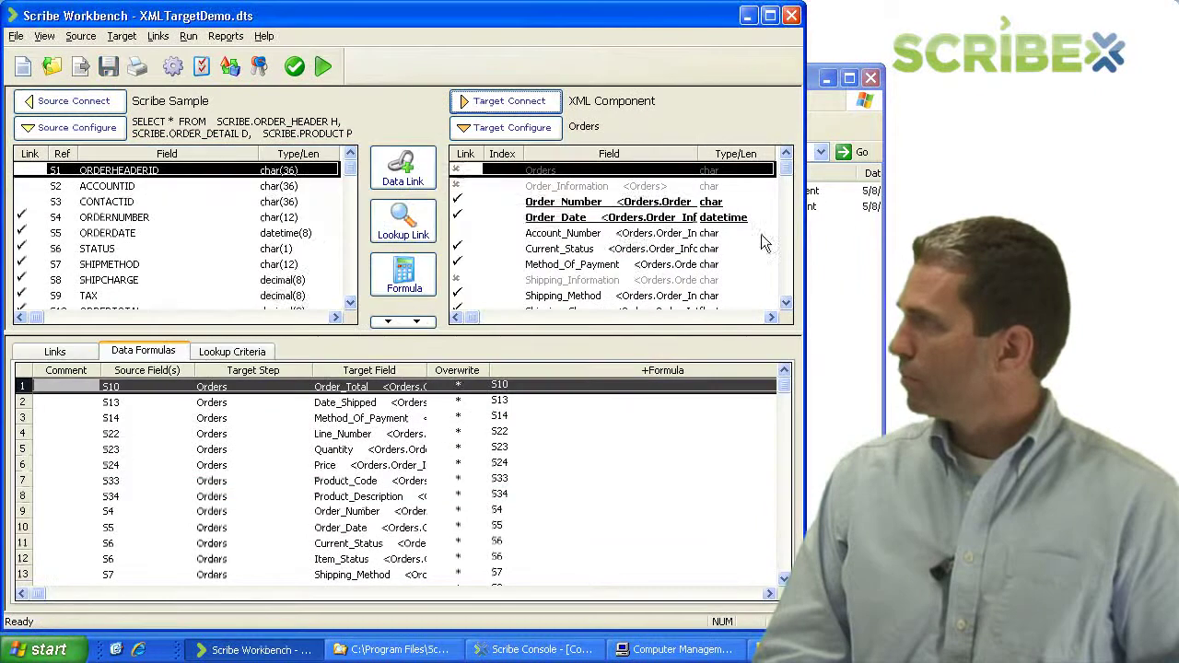
Switch to the XMLData folder, open Orders200910011252035040.xml with its blocked content allowed, examine the order it contains, and close it
{"action": "left_click", "coordinate": [819, 86]}
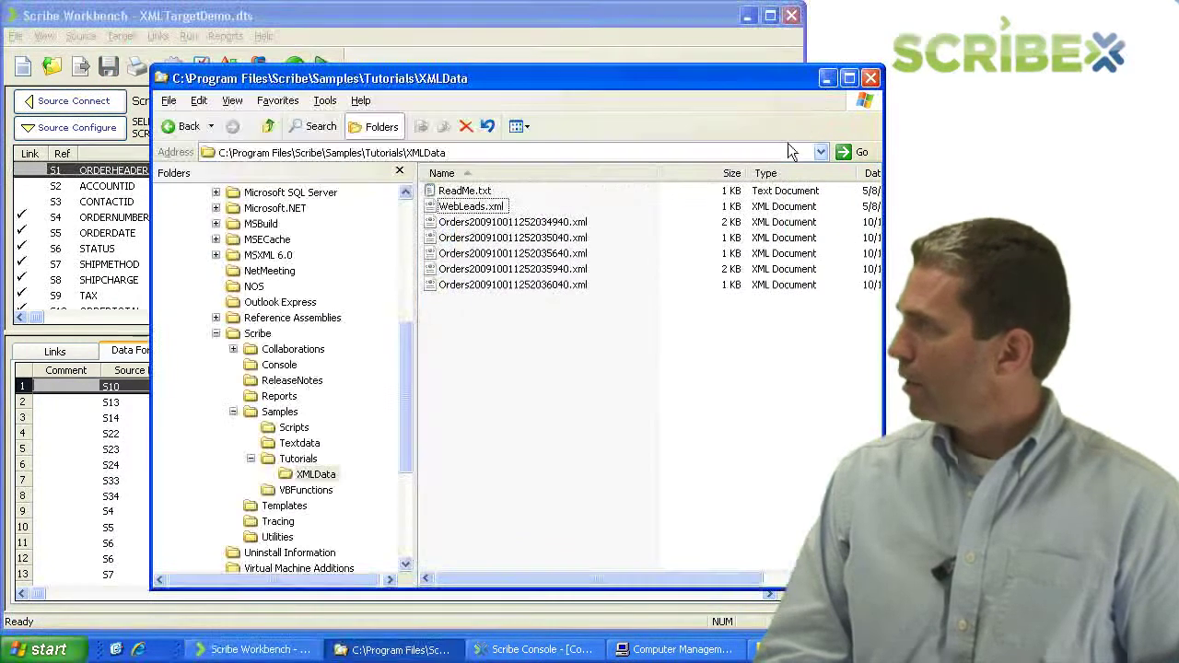
{"action": "left_click", "coordinate": [559, 227]}
{"action": "left_click", "coordinate": [564, 238]}
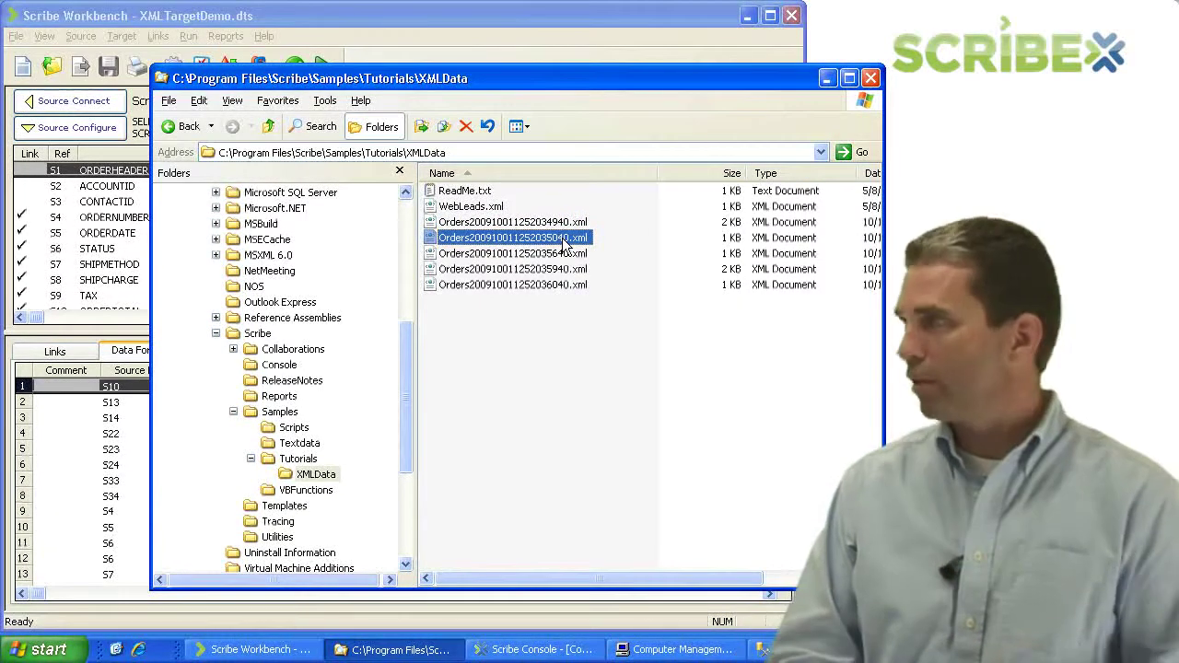
{"action": "double_click", "coordinate": [564, 241]}
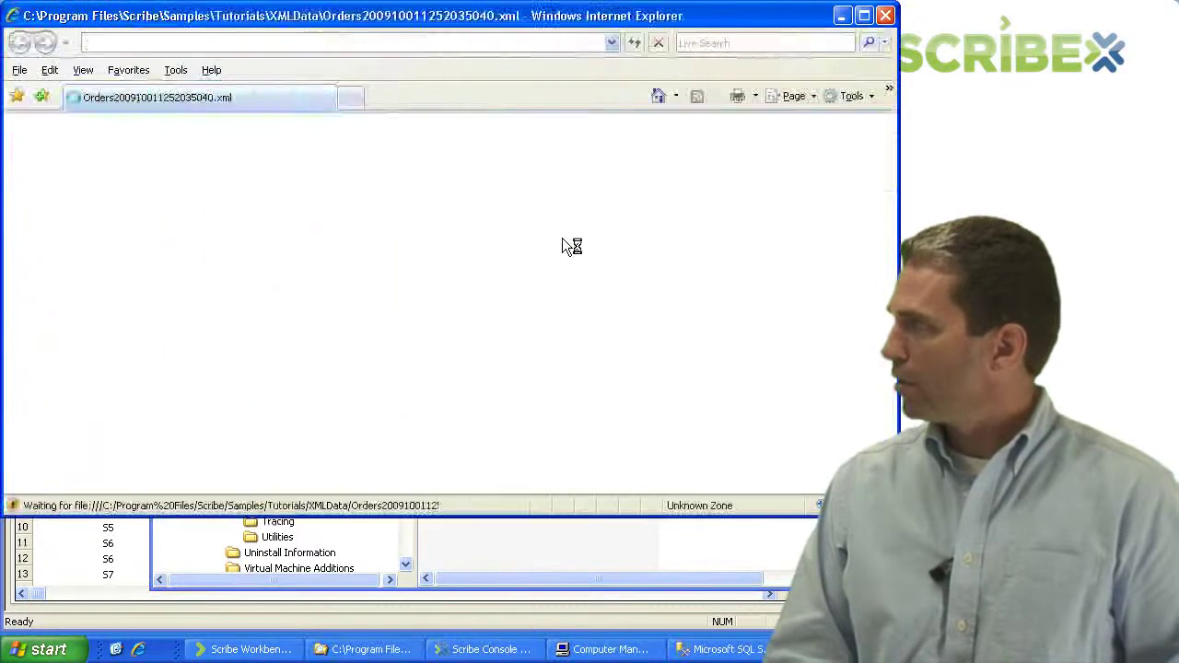
{"action": "left_click", "coordinate": [724, 389]}
{"action": "left_click", "coordinate": [721, 126]}
{"action": "left_click", "coordinate": [739, 136]}
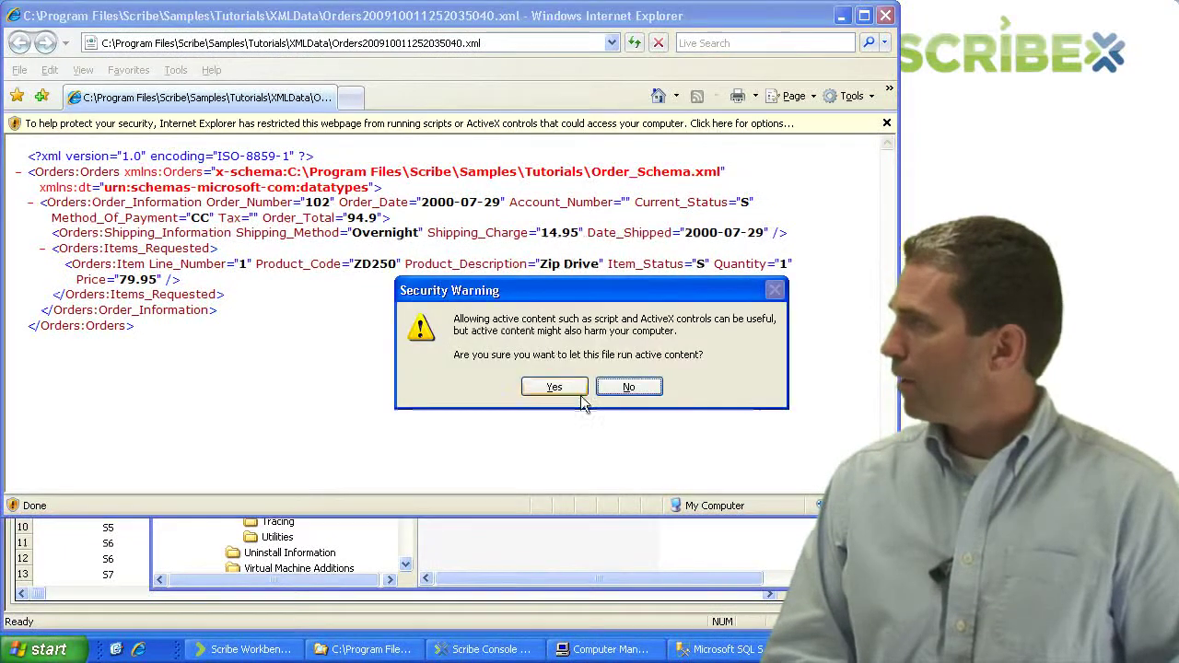
{"action": "left_click", "coordinate": [555, 387]}
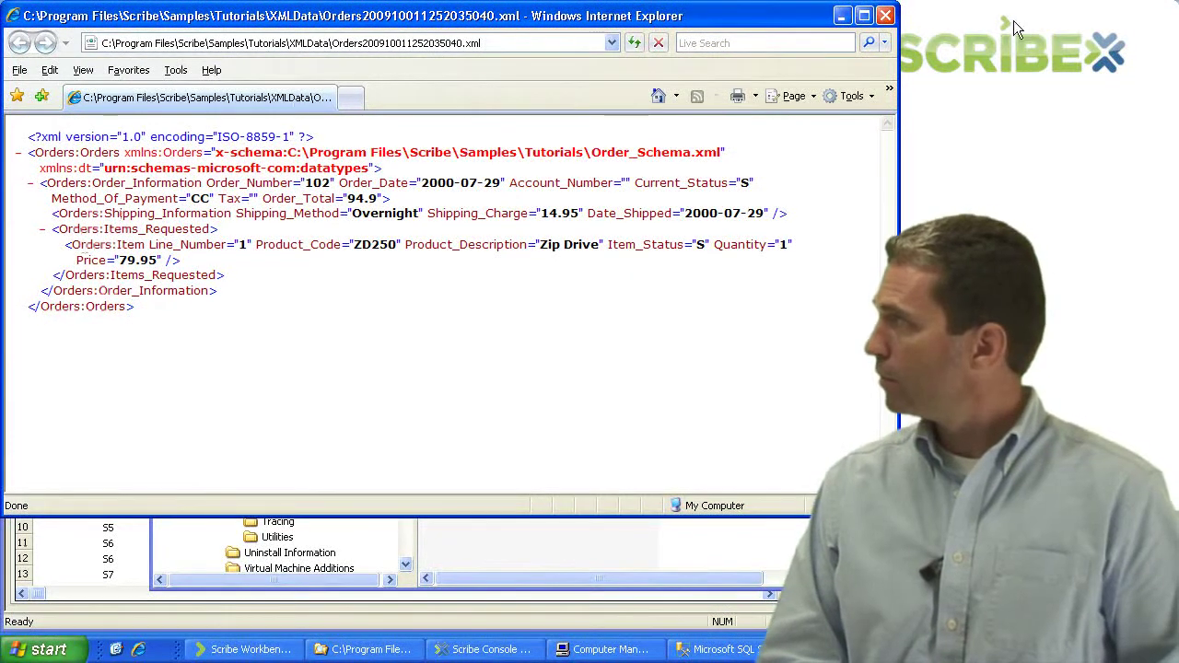
{"action": "left_click", "coordinate": [884, 16]}
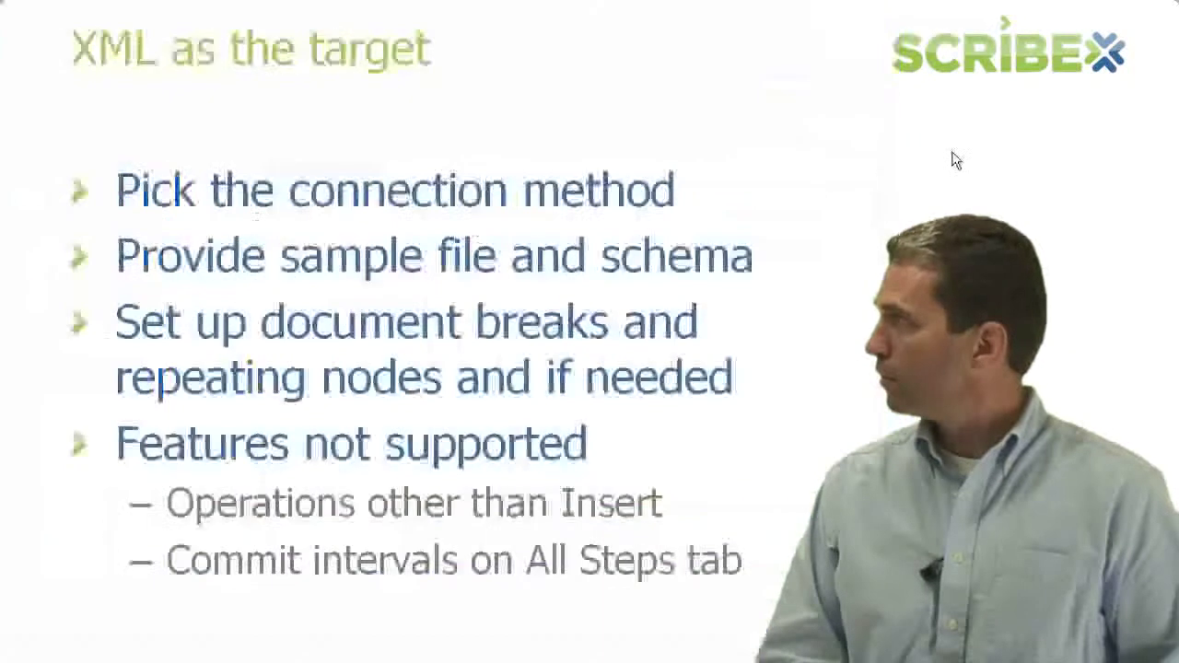